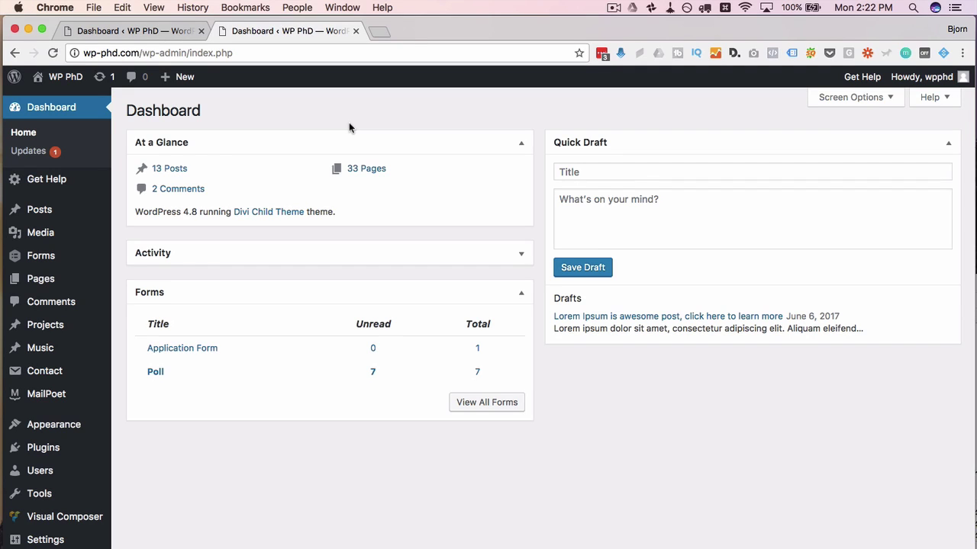
Step: Search the plugin directory for 'contact form 7 conditional', then install and activate Conditional Fields for Contact Form 7
{"action": "scroll", "coordinate": [153, 374], "scroll_direction": "down", "scroll_amount": 2}
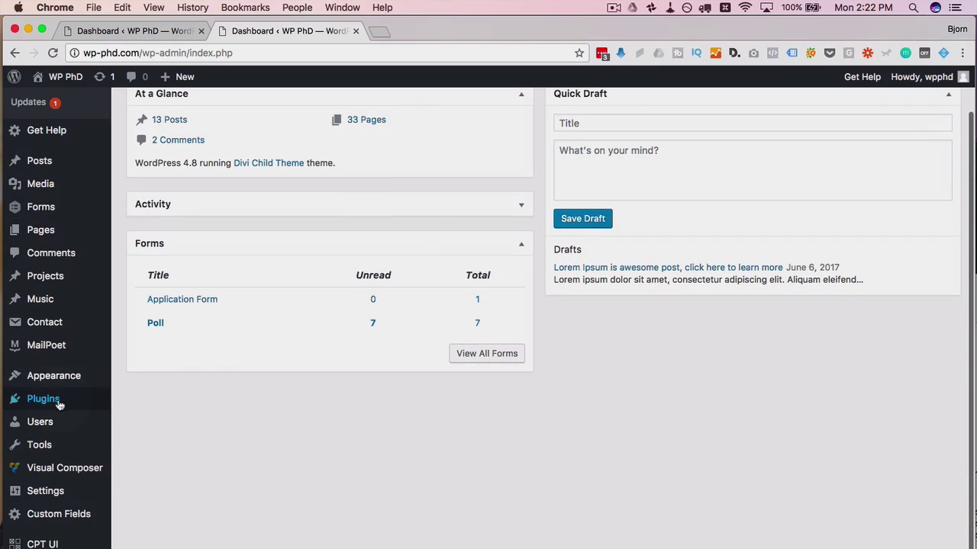
{"action": "mouse_move", "coordinate": [45, 408]}
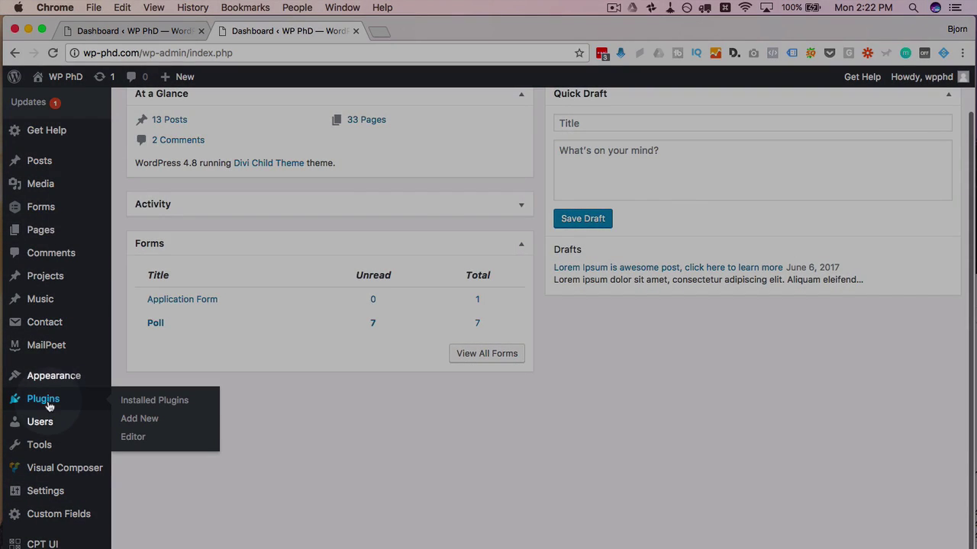
{"action": "left_click", "coordinate": [148, 429]}
{"action": "left_click", "coordinate": [813, 148]}
{"action": "type", "text": "contac"}
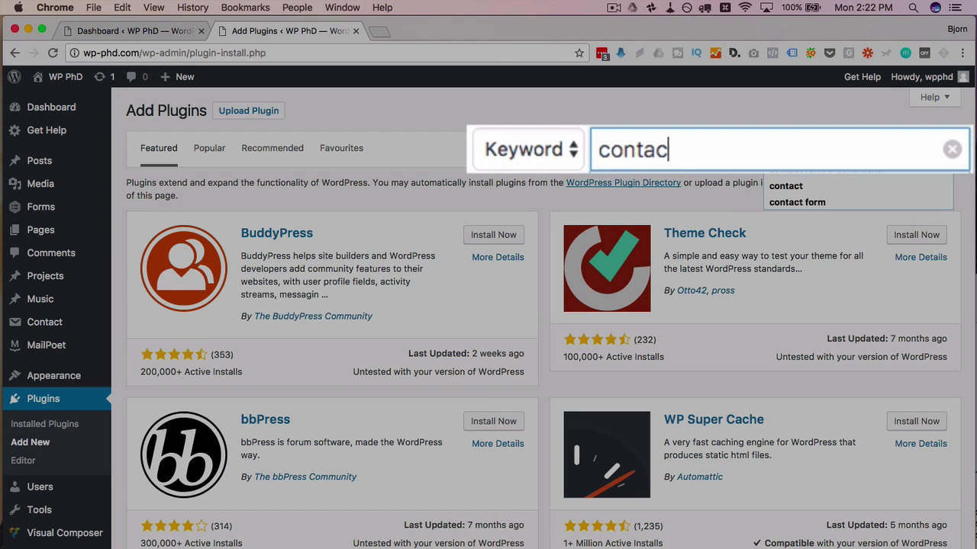
{"action": "type", "text": "t form 7 conditiona"}
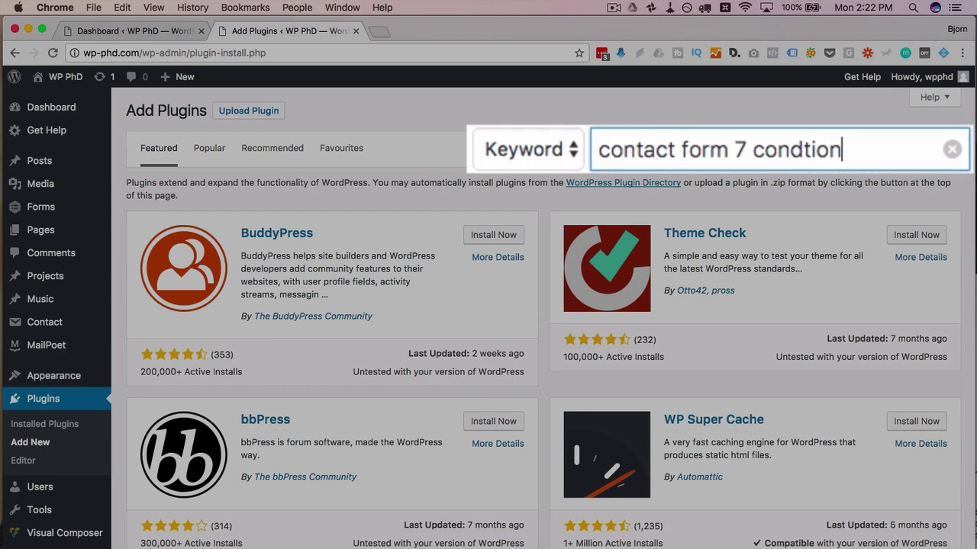
{"action": "type", "text": "l"}
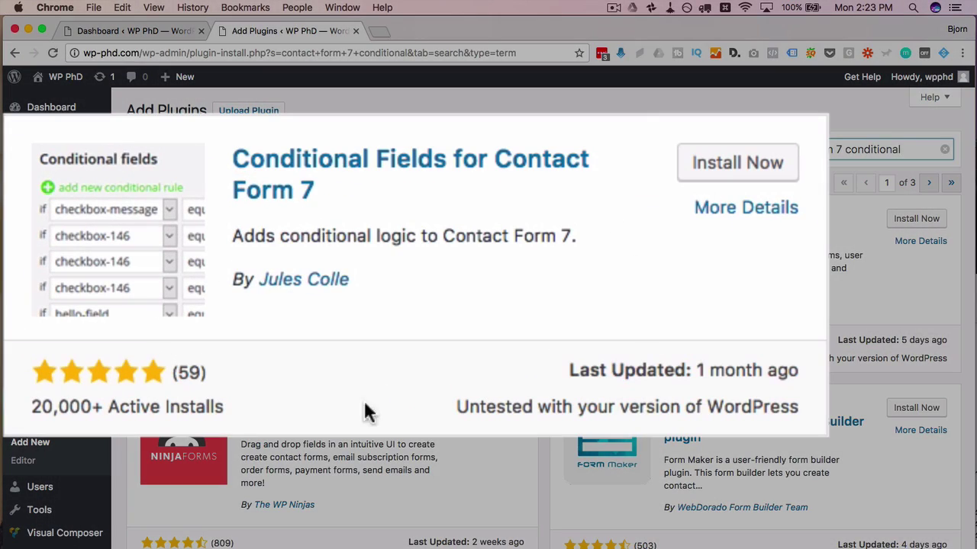
{"action": "left_click", "coordinate": [750, 172]}
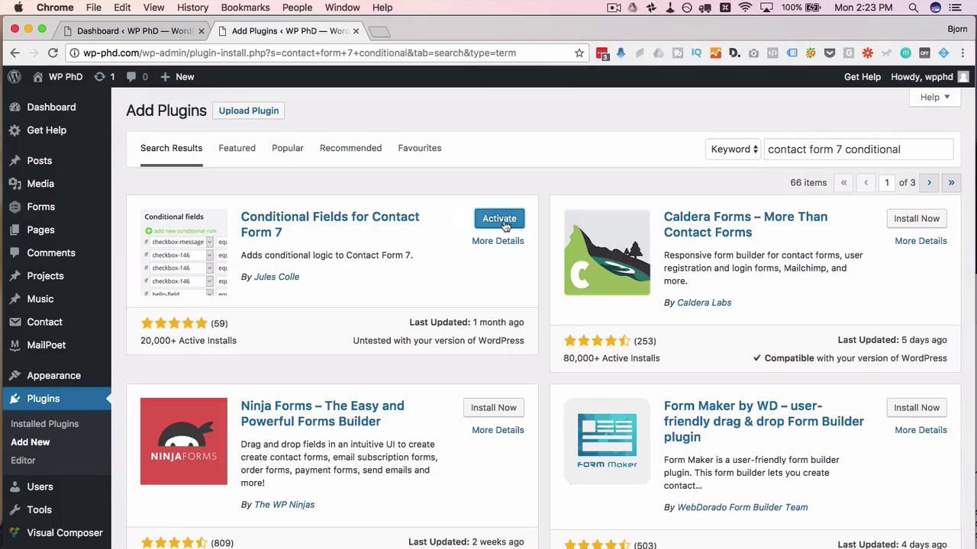
{"action": "left_click", "coordinate": [497, 220]}
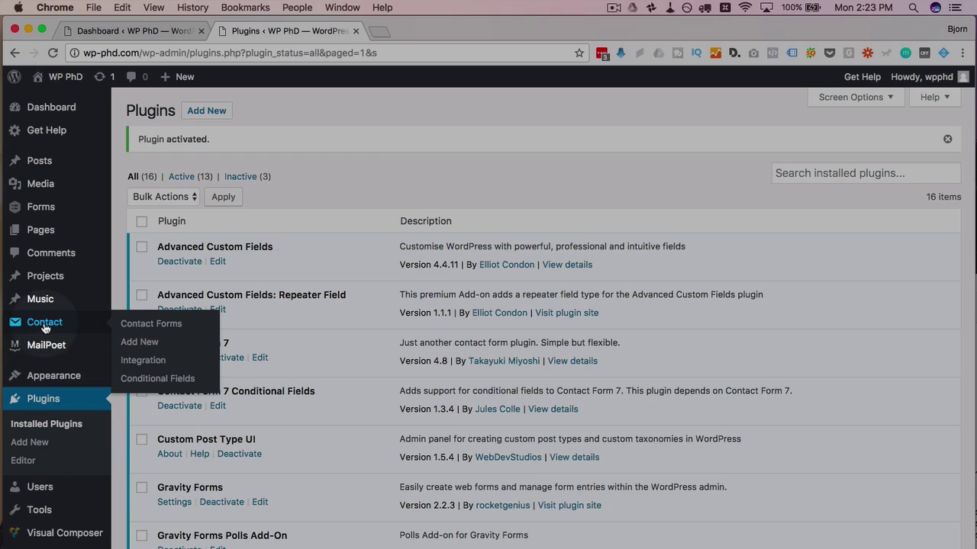
Step: Open the Basic contact form from the Contact Forms list for editing
{"action": "left_click", "coordinate": [45, 324]}
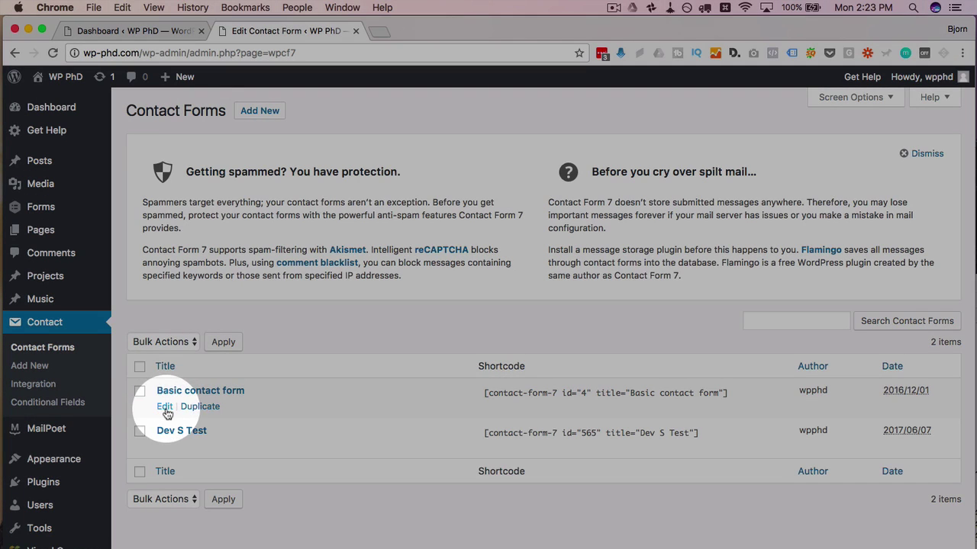
{"action": "left_click", "coordinate": [165, 408]}
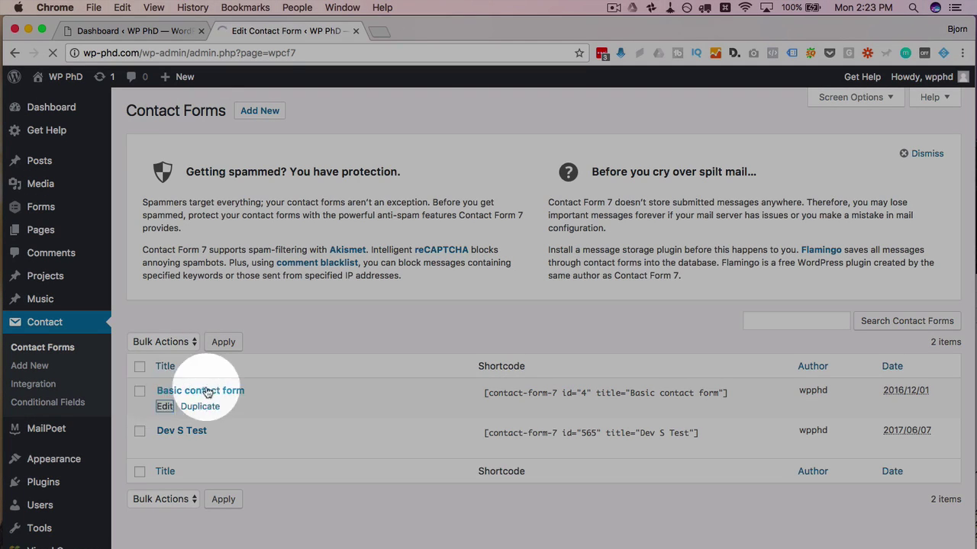
{"action": "scroll", "coordinate": [123, 377], "scroll_direction": "down", "scroll_amount": 2}
{"action": "scroll", "coordinate": [124, 377], "scroll_direction": "down", "scroll_amount": 1}
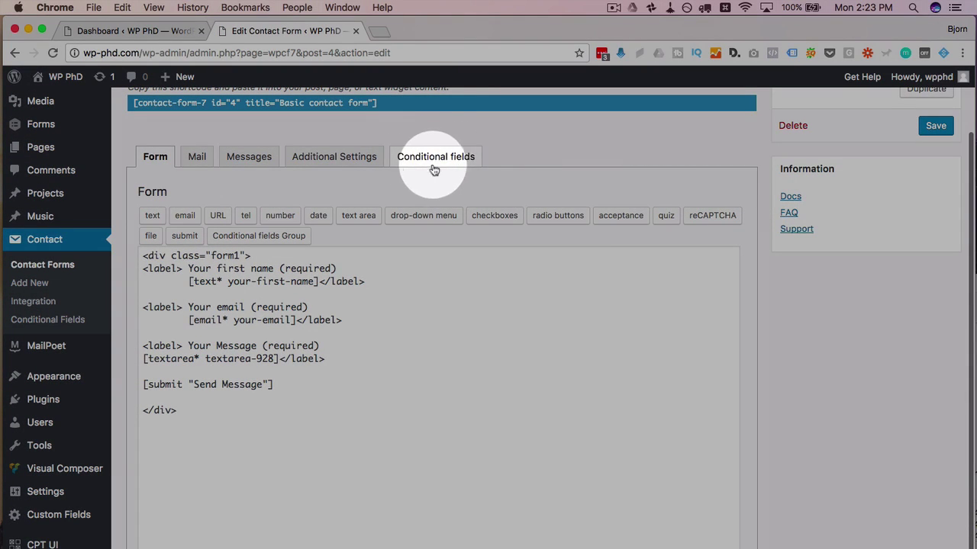
Step: Check the Conditional fields tab, then return to the Form template after the email field
{"action": "left_click", "coordinate": [439, 158]}
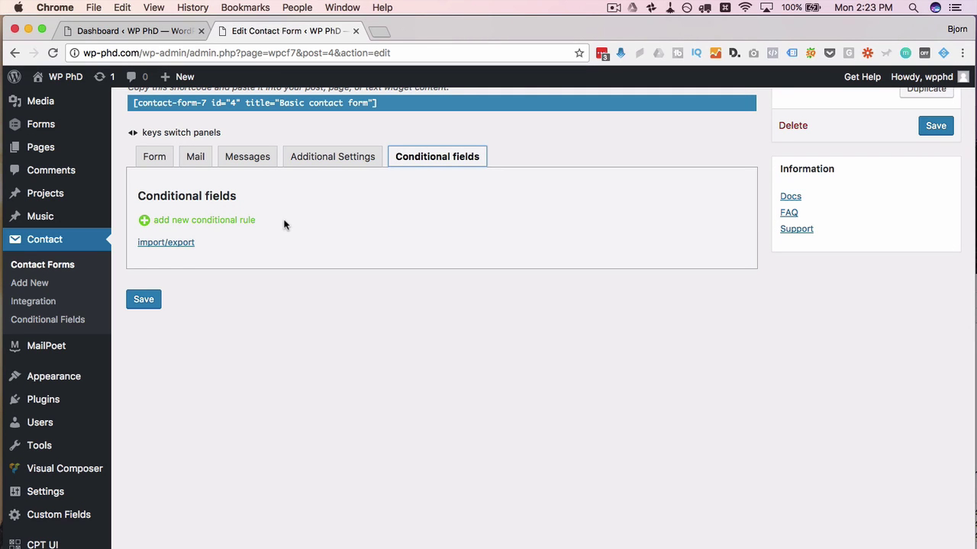
{"action": "left_click", "coordinate": [154, 156]}
{"action": "scroll", "coordinate": [124, 221], "scroll_direction": "down", "scroll_amount": 1}
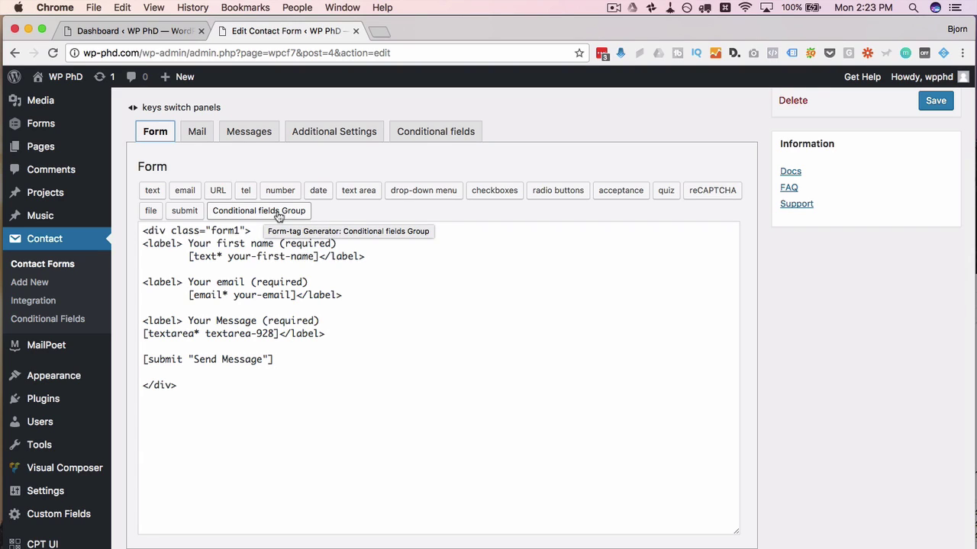
{"action": "left_click", "coordinate": [357, 293]}
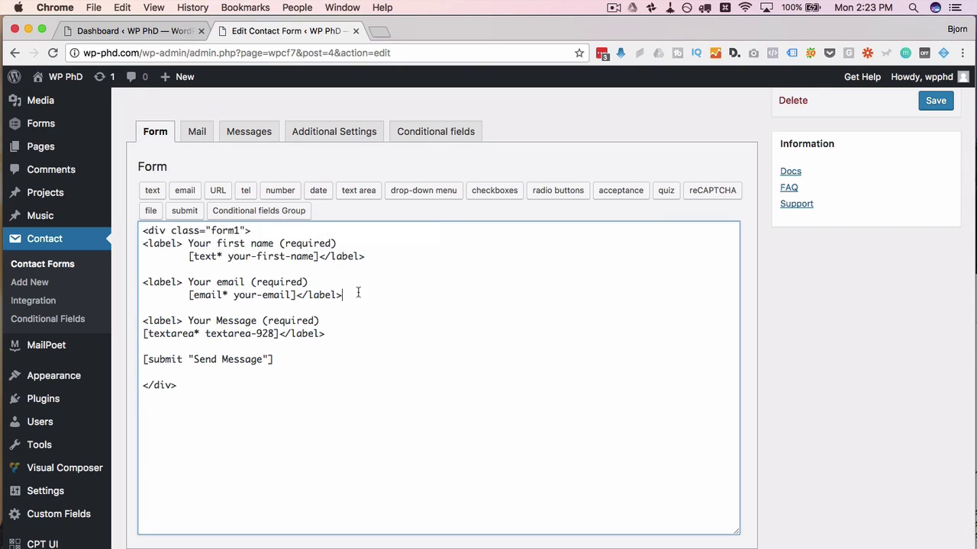
Step: Insert a required drop-down offering Child, Teenager, Adult and Senior below the email field
{"action": "key", "text": "Return"}
{"action": "key", "text": "Return"}
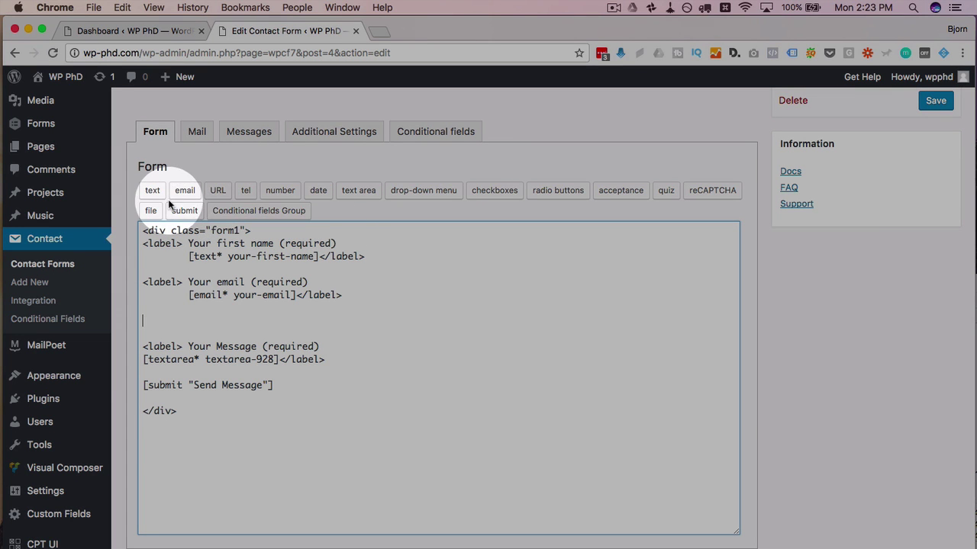
{"action": "left_click", "coordinate": [422, 190]}
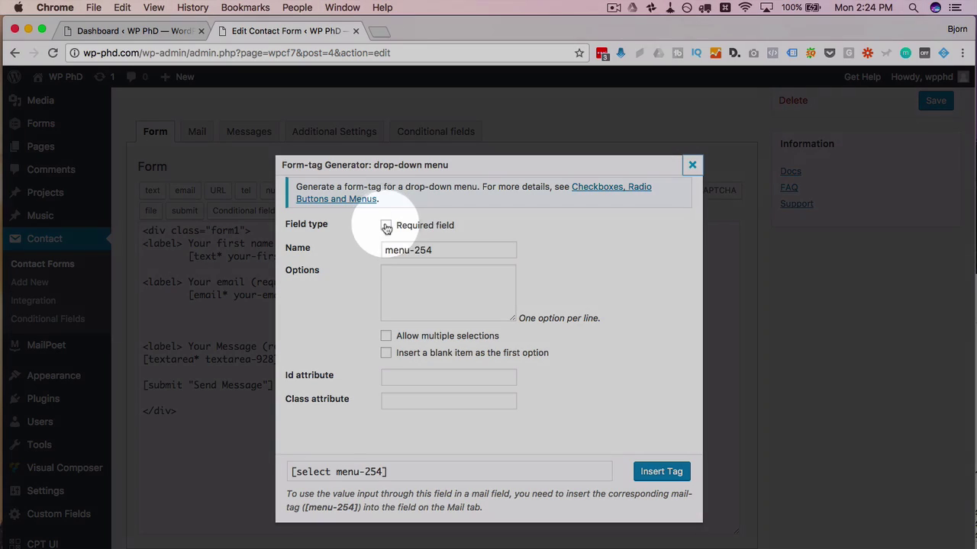
{"action": "left_click", "coordinate": [386, 225]}
{"action": "left_click", "coordinate": [397, 279]}
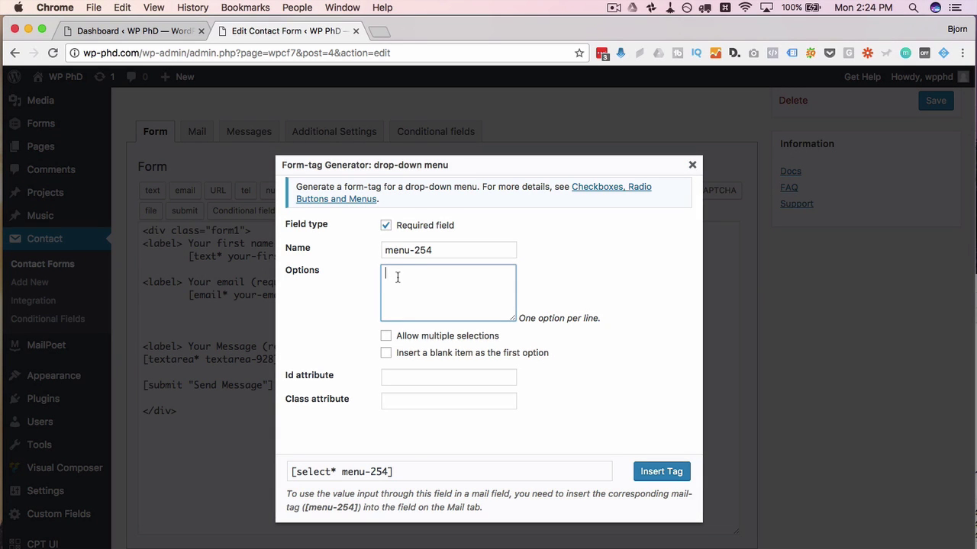
{"action": "type", "text": "Child"}
{"action": "key", "text": "Return"}
{"action": "type", "text": "Ten"}
{"action": "type", "text": "nage"}
{"action": "type", "text": "r"}
{"action": "key", "text": "Return"}
{"action": "type", "text": "Adult Seniro"}
{"action": "key", "text": "BackSpace"}
{"action": "key", "text": "BackSpace"}
{"action": "type", "text": "or"}
{"action": "left_click", "coordinate": [661, 471]}
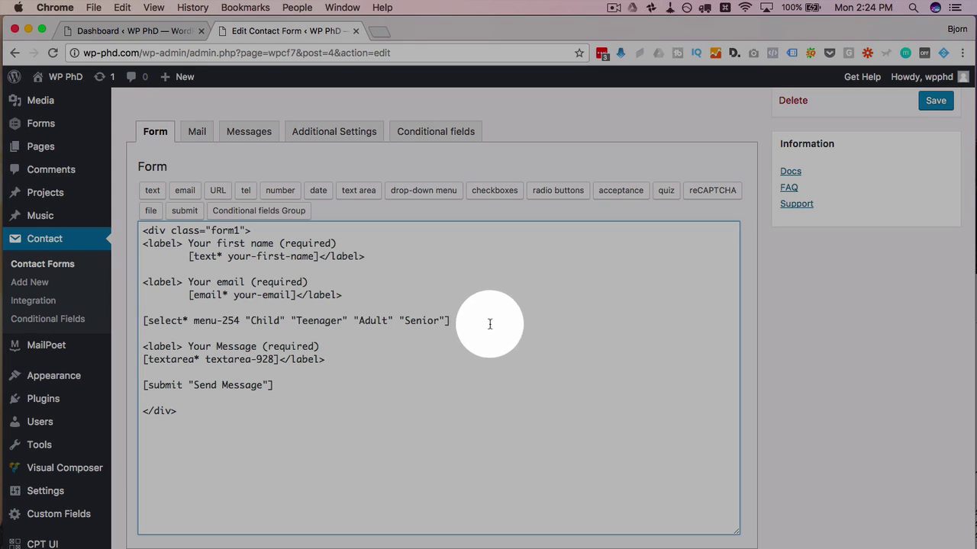
Step: Add a blank line below the drop-down and select the Teenager and Senior option text
{"action": "left_click", "coordinate": [479, 320]}
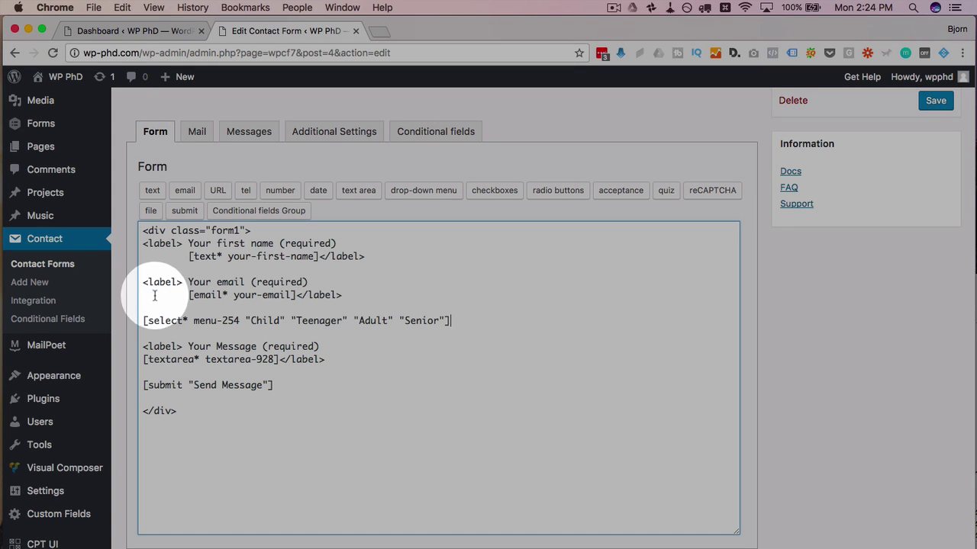
{"action": "key", "text": "Return"}
{"action": "key", "text": "Return"}
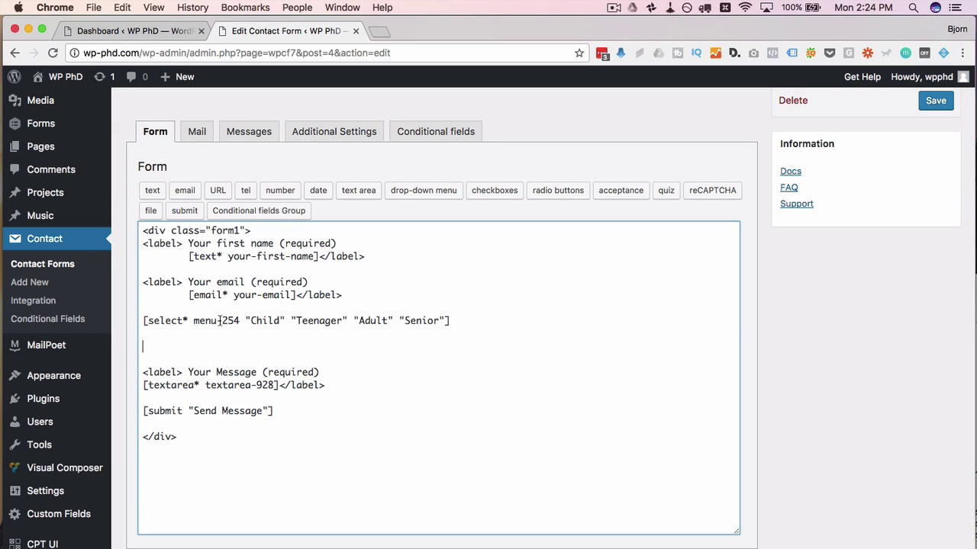
{"action": "double_click", "coordinate": [320, 322]}
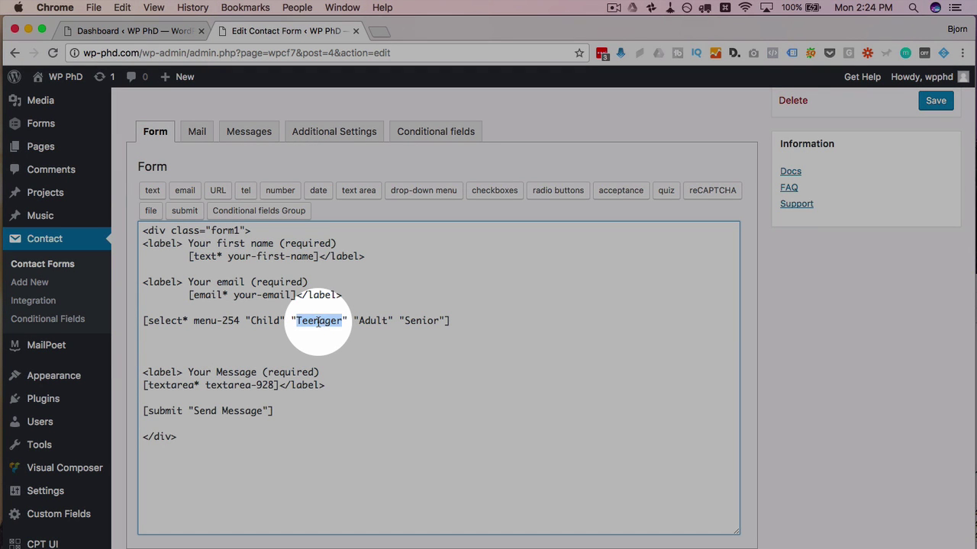
{"action": "double_click", "coordinate": [409, 321]}
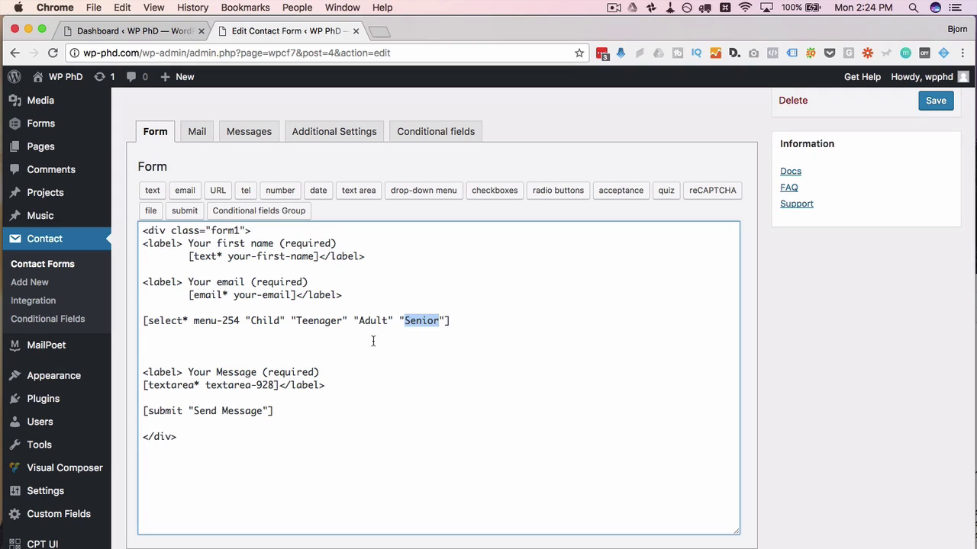
Step: Insert a conditional group named teen on the line below the drop-down
{"action": "left_click", "coordinate": [373, 341]}
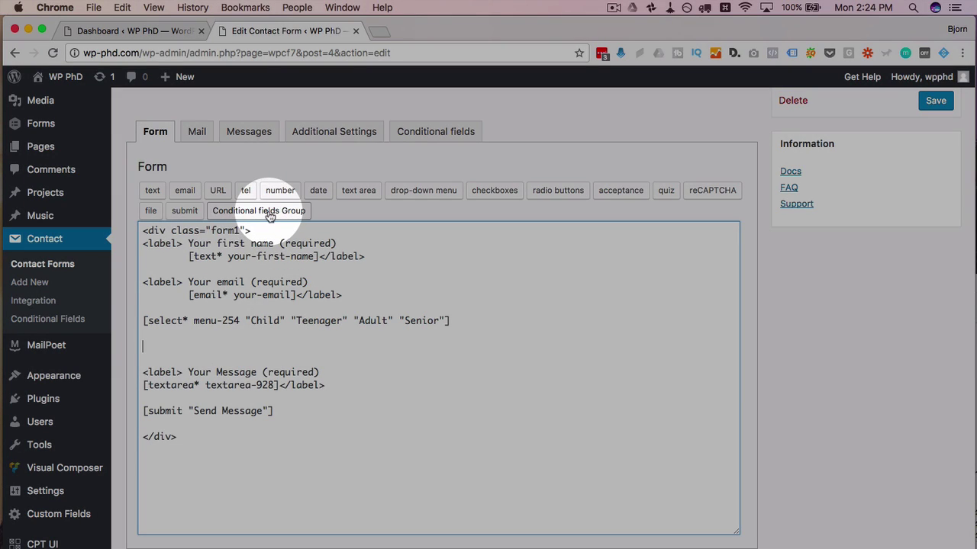
{"action": "left_click", "coordinate": [269, 216]}
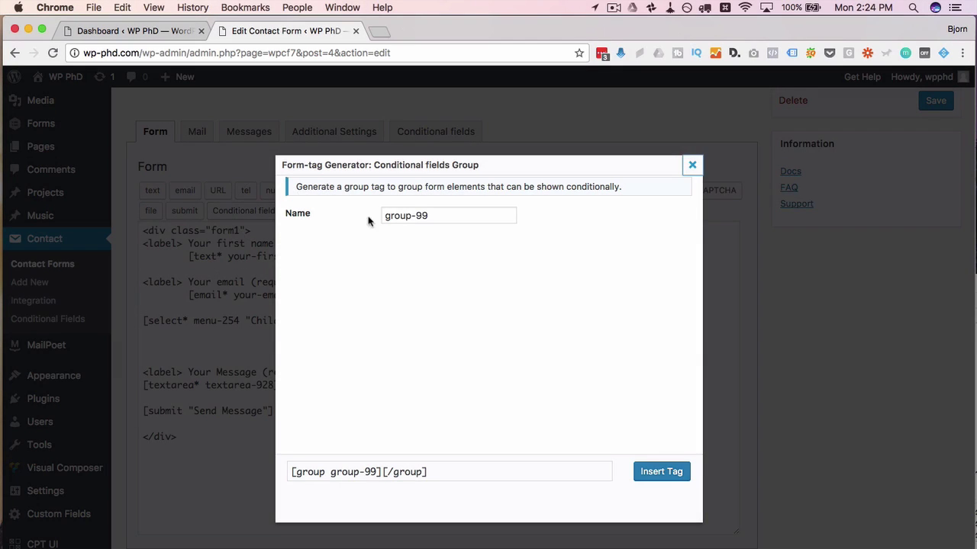
{"action": "triple_click", "coordinate": [435, 219]}
{"action": "type", "text": "teen"}
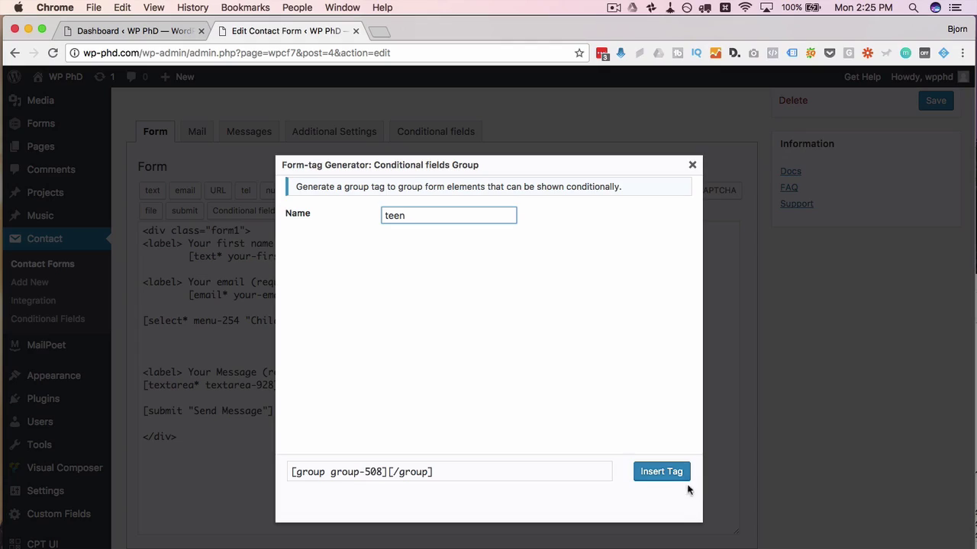
{"action": "left_click", "coordinate": [662, 472]}
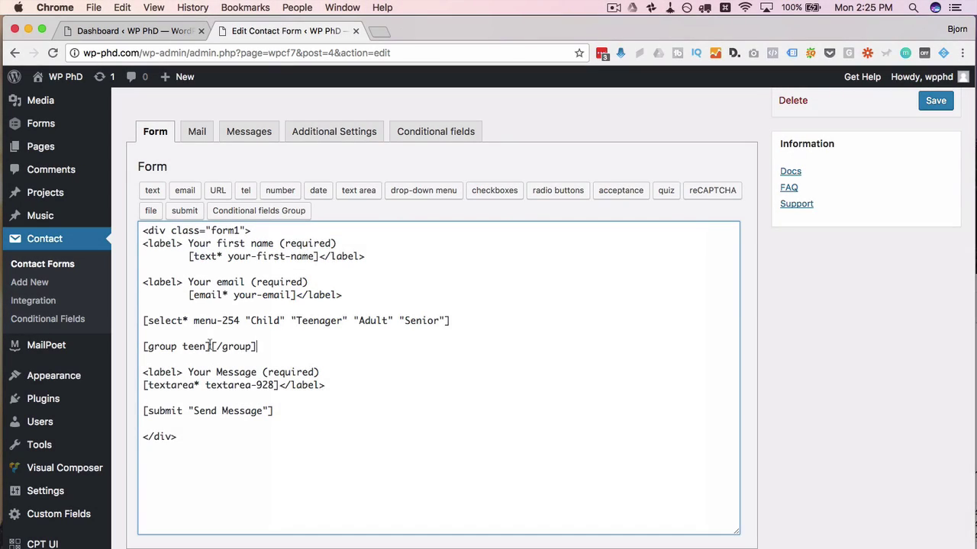
Step: Add a text field named smartphone inside the teen group
{"action": "left_click", "coordinate": [210, 347]}
{"action": "key", "text": "Return"}
{"action": "key", "text": "Return"}
{"action": "key", "text": "Return"}
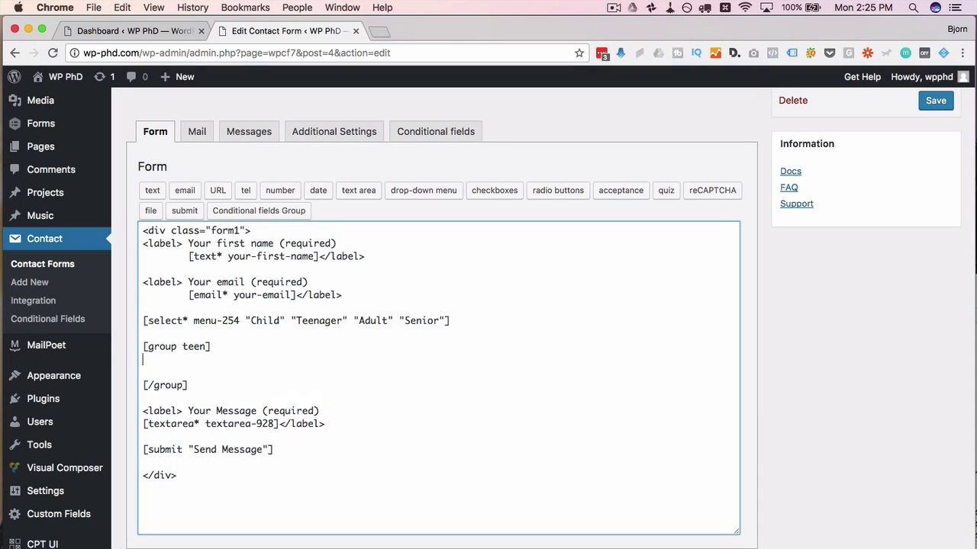
{"action": "key", "text": "Return"}
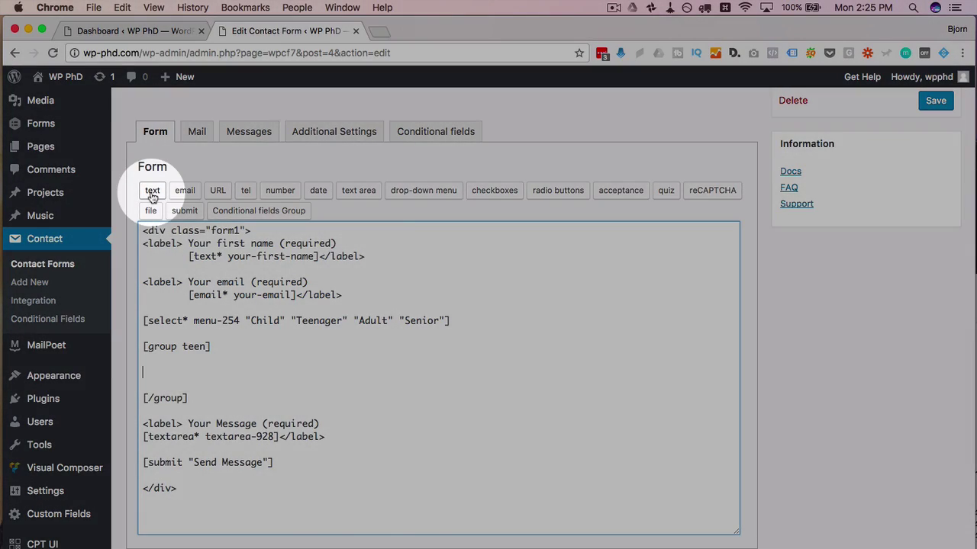
{"action": "left_click", "coordinate": [152, 192]}
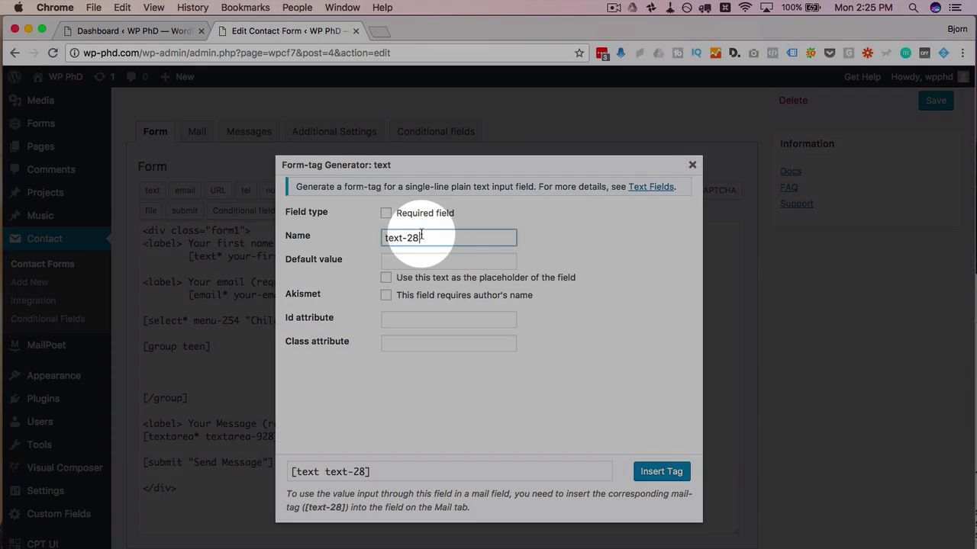
{"action": "left_click_drag", "start_coordinate": [421, 237], "coordinate": [383, 238]}
{"action": "type", "text": "smartphon"}
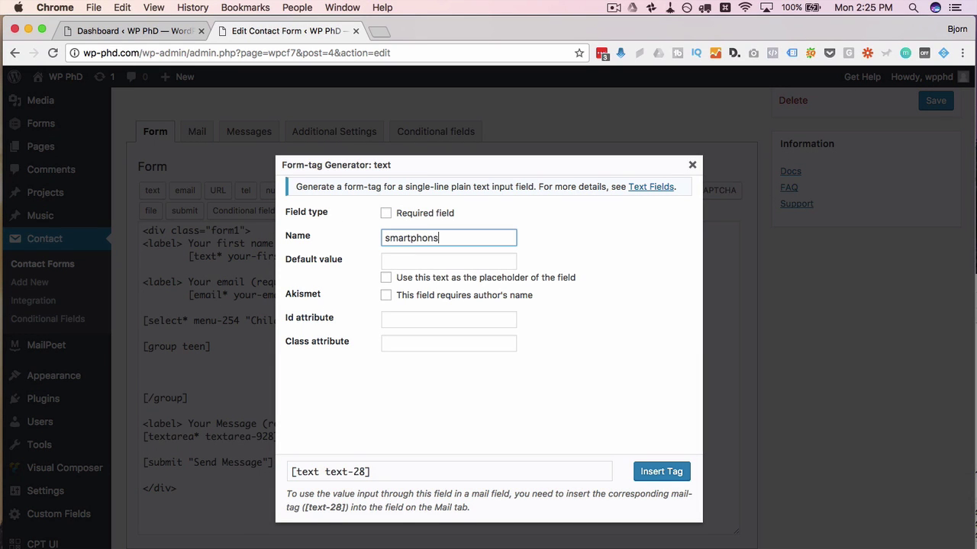
{"action": "type", "text": "e"}
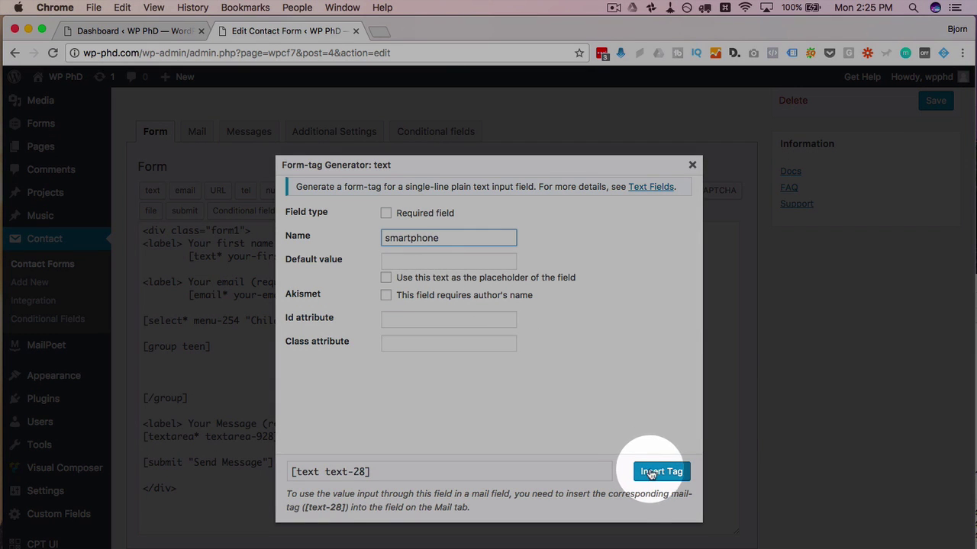
{"action": "left_click", "coordinate": [655, 472]}
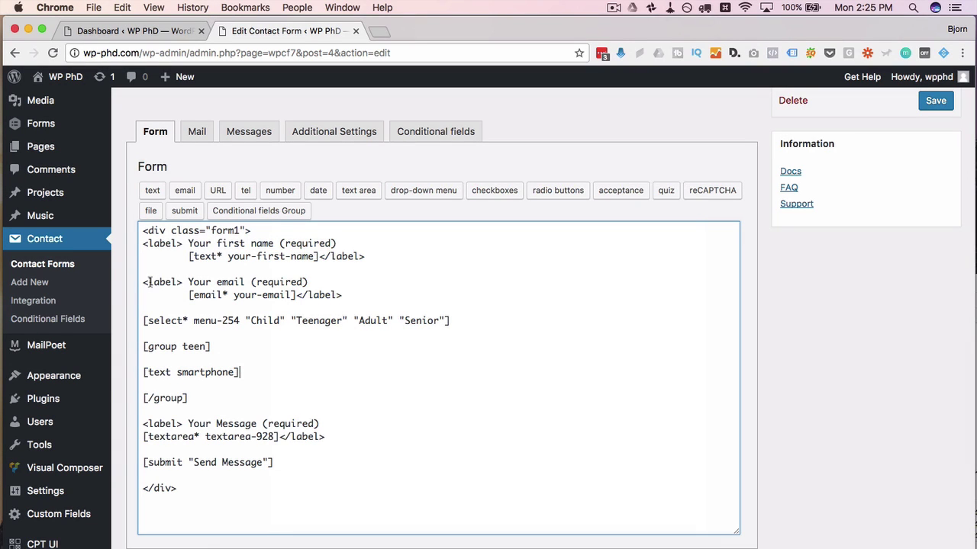
Step: Copy the email label block and paste it below [group teen]
{"action": "left_click_drag", "start_coordinate": [145, 282], "coordinate": [324, 298]}
{"action": "right_click", "coordinate": [324, 298]}
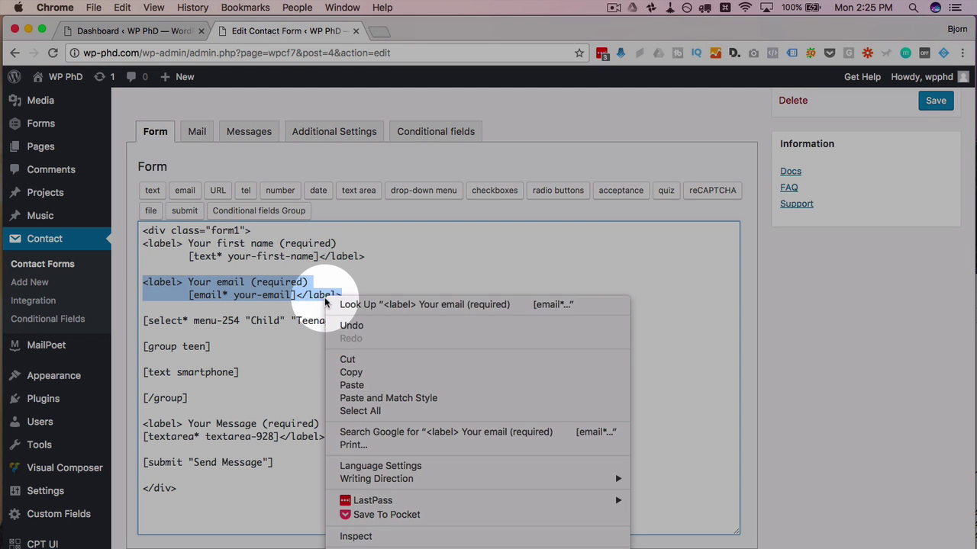
{"action": "left_click", "coordinate": [349, 372]}
{"action": "left_click", "coordinate": [164, 359]}
{"action": "key", "text": "Return"}
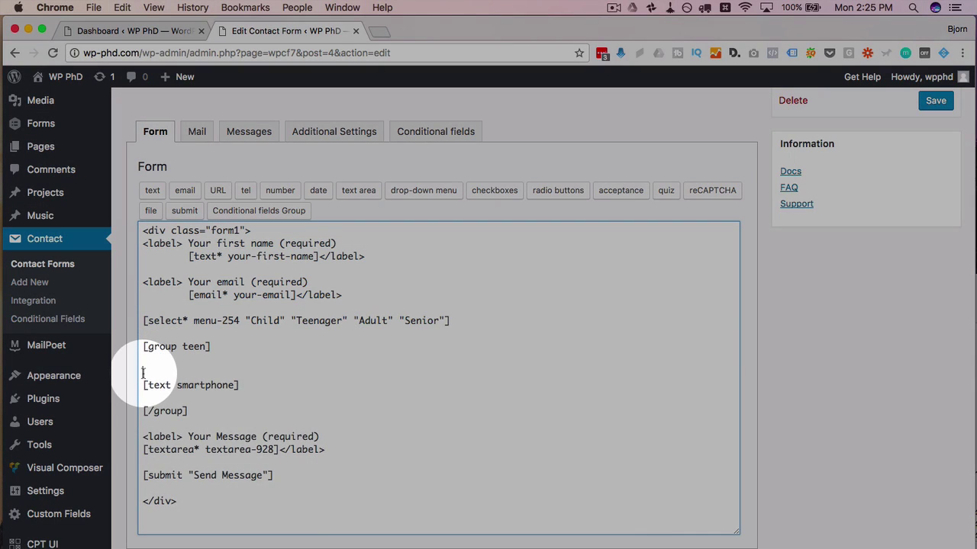
{"action": "right_click", "coordinate": [144, 372]}
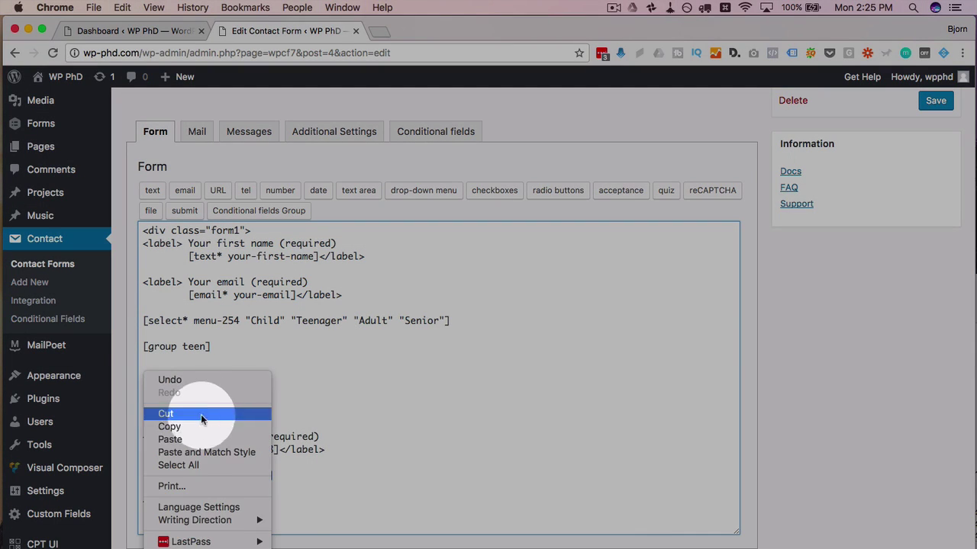
{"action": "left_click", "coordinate": [196, 441]}
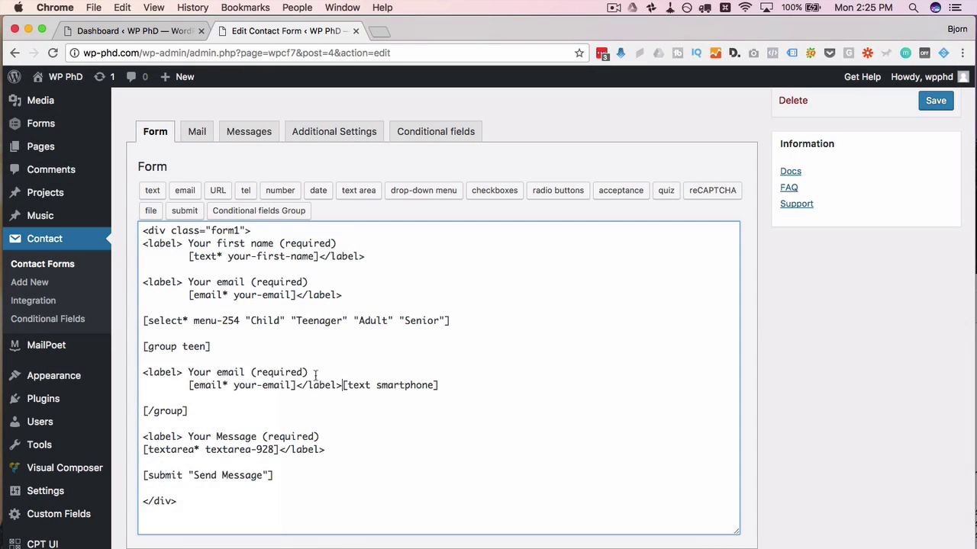
Step: Swap the pasted email tag for [text smartphone] and relabel it 'Do you have a smartphone?'
{"action": "left_click_drag", "start_coordinate": [343, 386], "coordinate": [439, 386]}
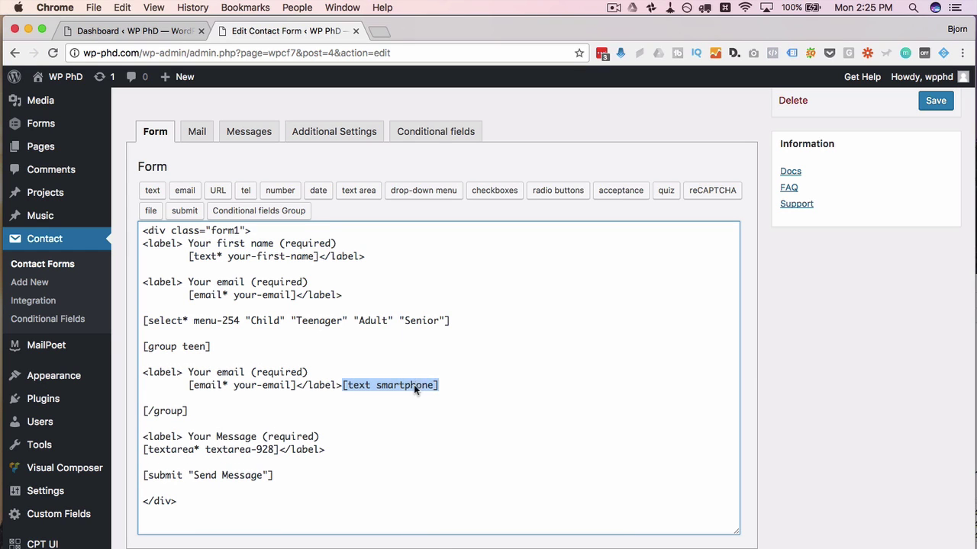
{"action": "right_click", "coordinate": [413, 384]}
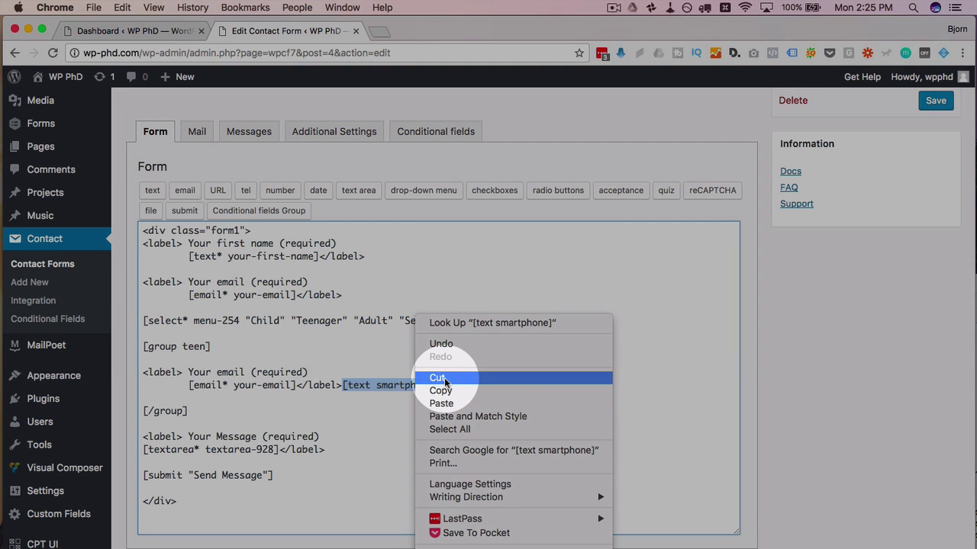
{"action": "left_click", "coordinate": [436, 378]}
{"action": "left_click_drag", "start_coordinate": [297, 386], "coordinate": [190, 387]}
{"action": "key", "text": "BackSpace"}
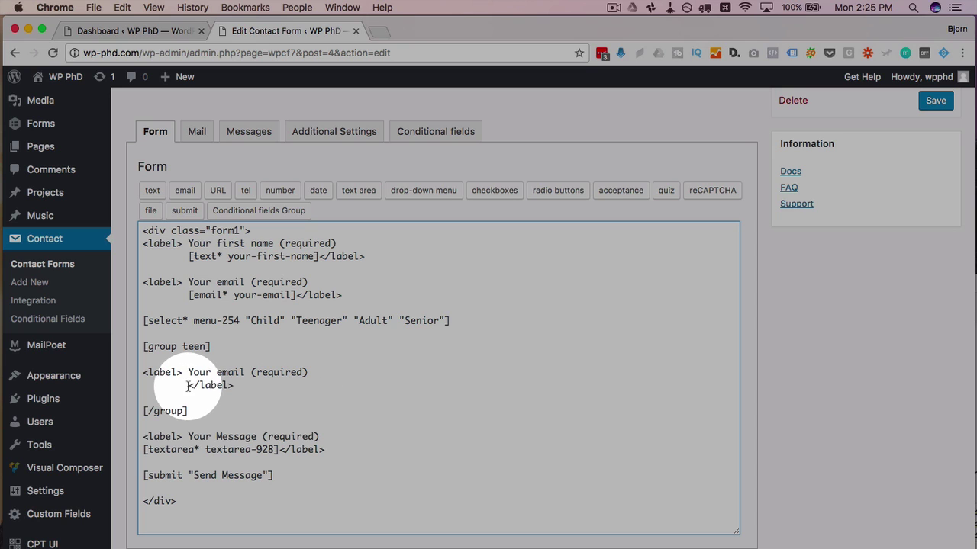
{"action": "right_click", "coordinate": [188, 385]}
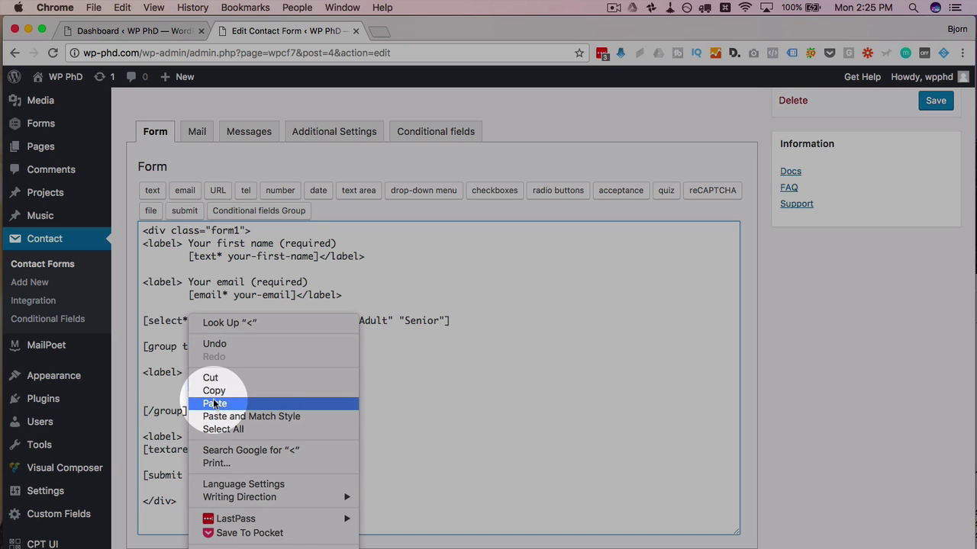
{"action": "left_click", "coordinate": [214, 405]}
{"action": "left_click_drag", "start_coordinate": [188, 372], "coordinate": [309, 372]}
{"action": "type", "text": "D"}
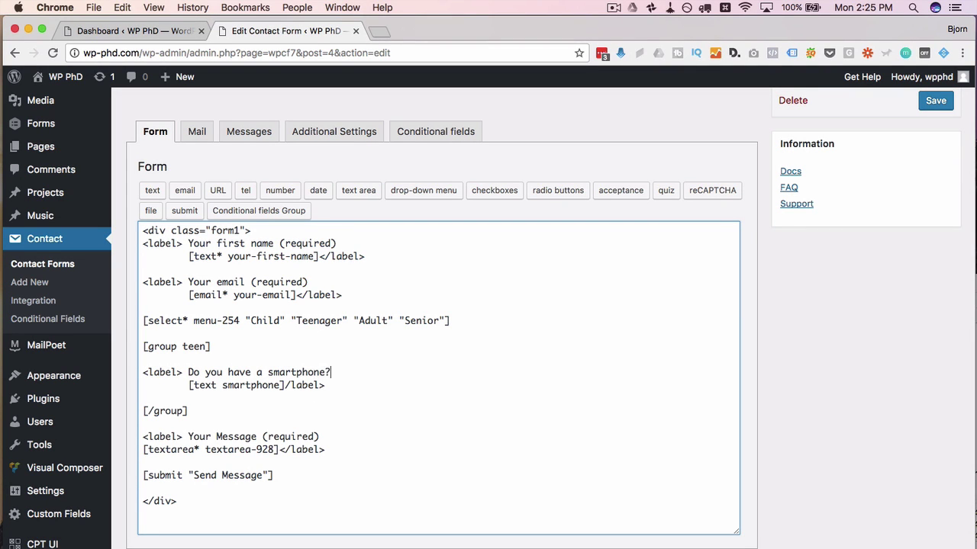
{"action": "key", "text": "Return"}
{"action": "key", "text": "Return"}
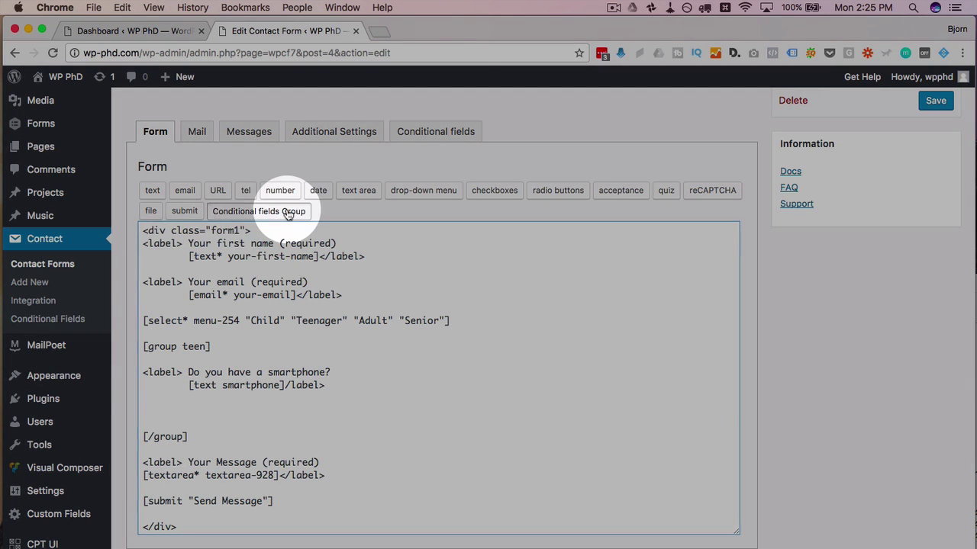
Step: Insert a nested conditional group named teen-phone-type inside the teen group
{"action": "left_click", "coordinate": [284, 211]}
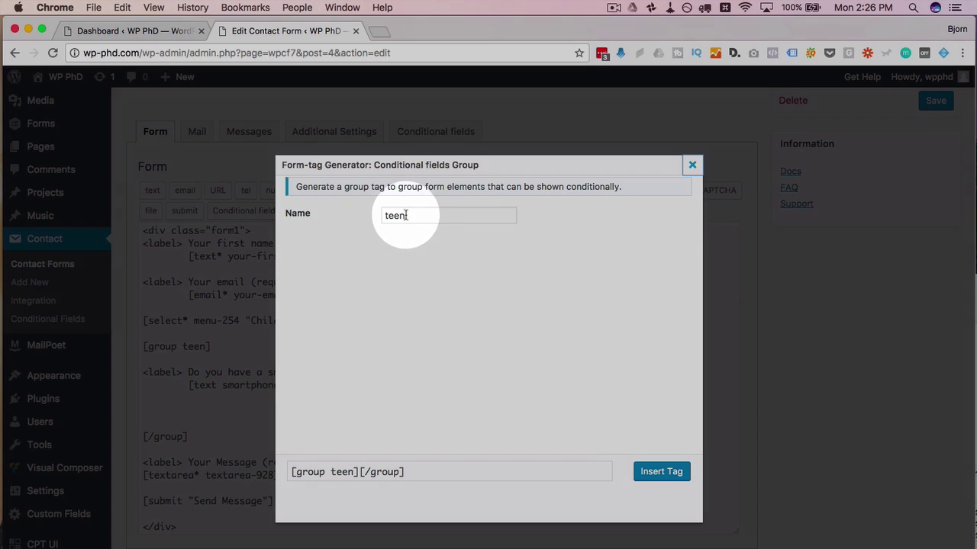
{"action": "left_click", "coordinate": [412, 214]}
{"action": "type", "text": "-phone=ty"}
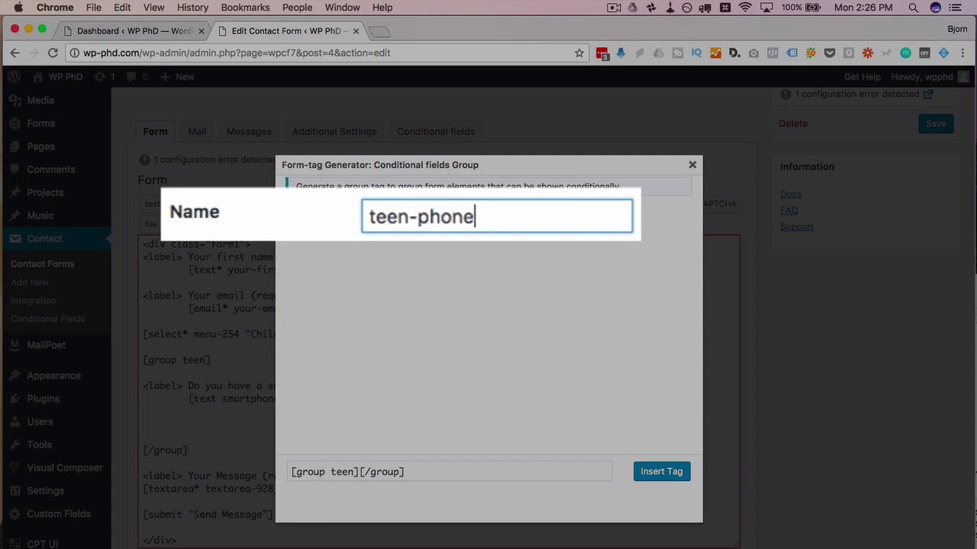
{"action": "key", "text": "BackSpace"}
{"action": "key", "text": "BackSpace"}
{"action": "key", "text": "BackSpace"}
{"action": "type", "text": "-type"}
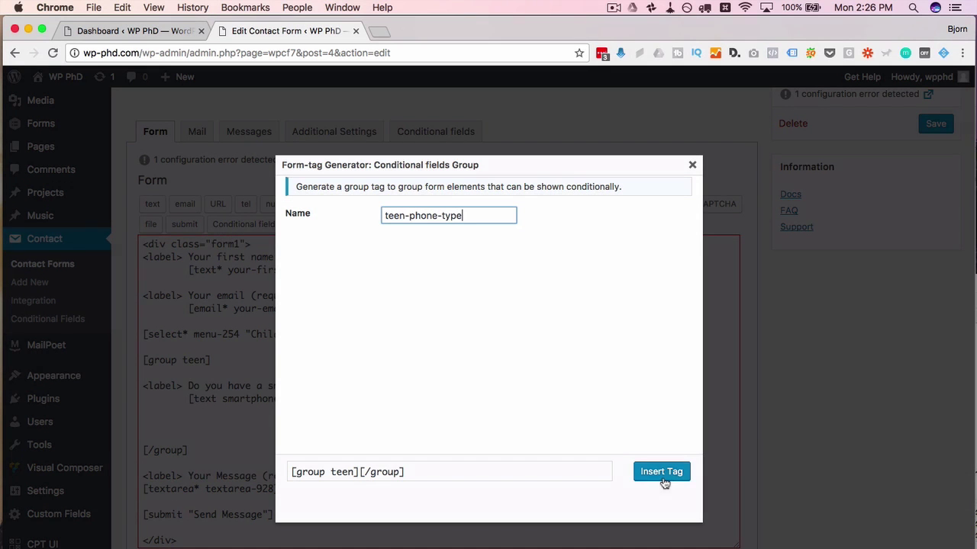
{"action": "left_click", "coordinate": [661, 476]}
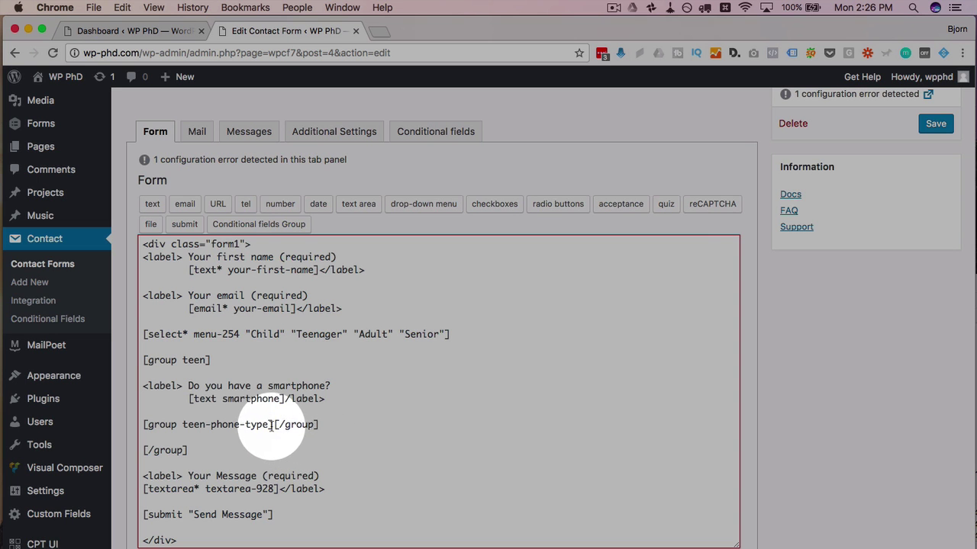
Step: Put the teen-phone-type tags on separate lines and fix the smartphone label's closing </label> tag
{"action": "left_click", "coordinate": [273, 425]}
{"action": "key", "text": "Return"}
{"action": "key", "text": "Return"}
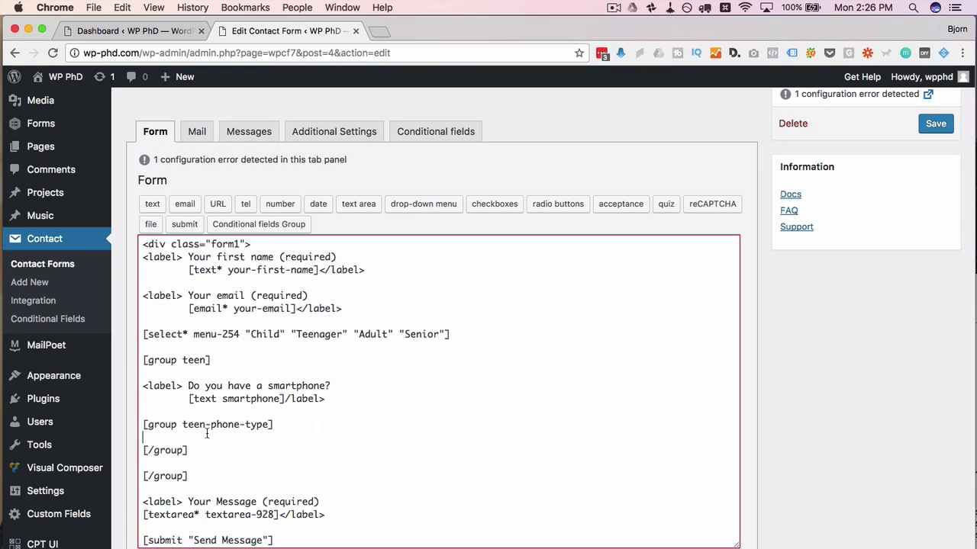
{"action": "key", "text": "Return"}
{"action": "key", "text": "Return"}
{"action": "key", "text": "Up"}
{"action": "key", "text": "Up"}
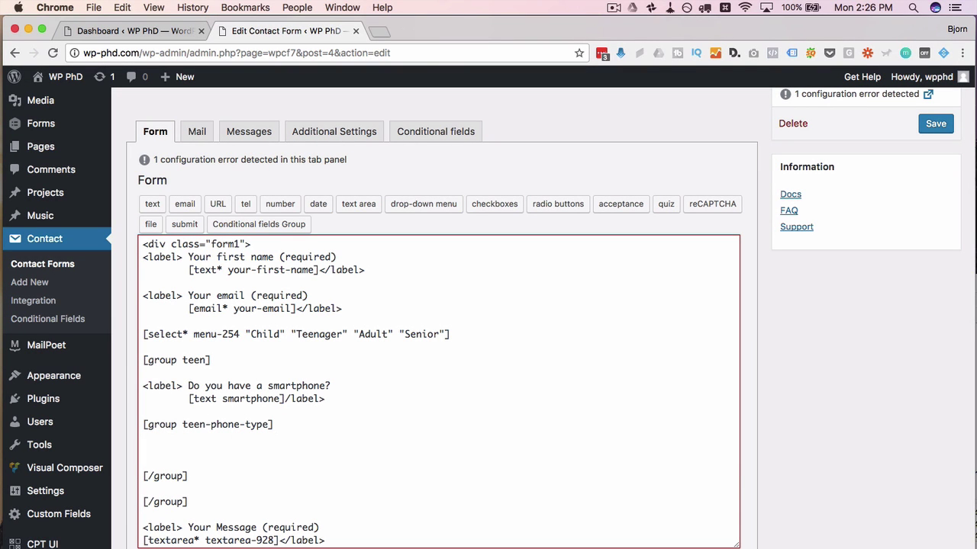
{"action": "left_click", "coordinate": [188, 420]}
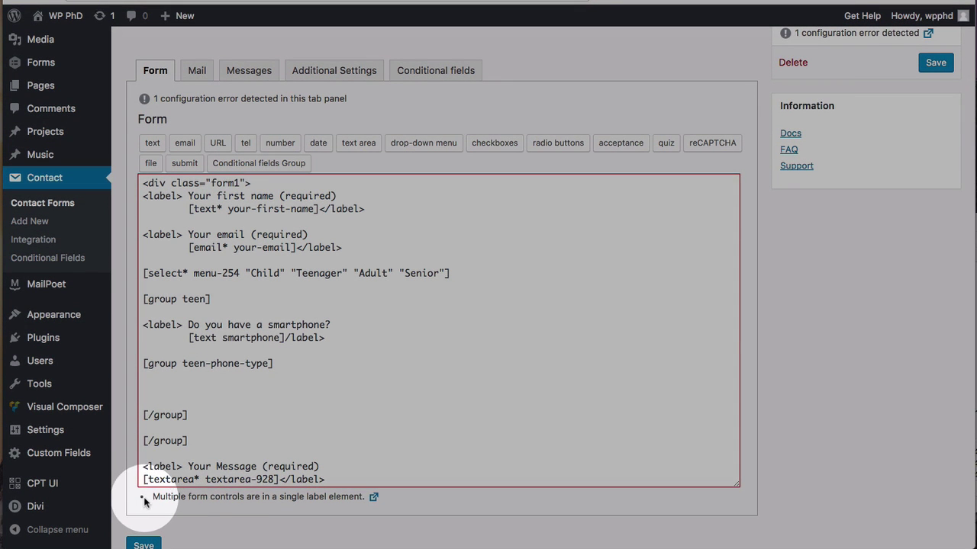
{"action": "left_click_drag", "start_coordinate": [149, 533], "coordinate": [220, 538]}
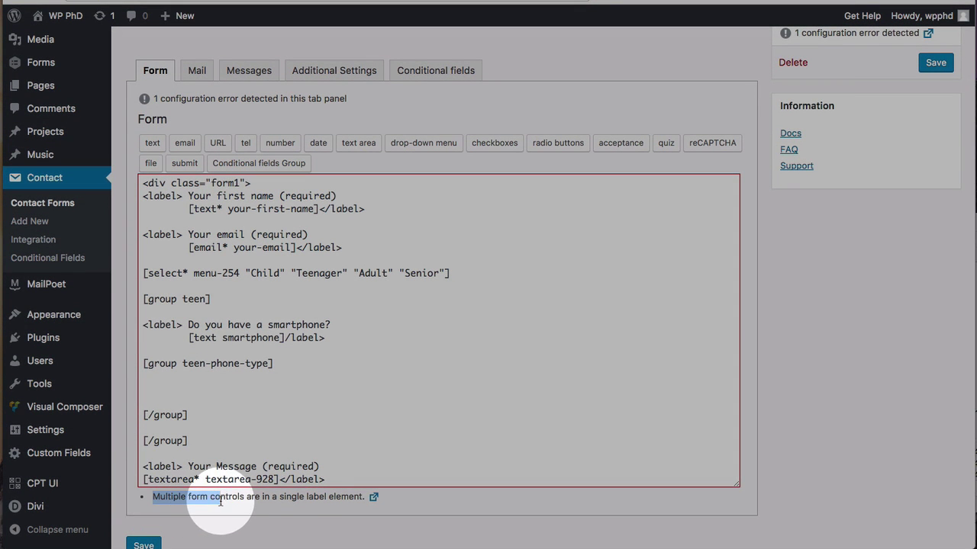
{"action": "left_click_drag", "start_coordinate": [220, 502], "coordinate": [367, 498]}
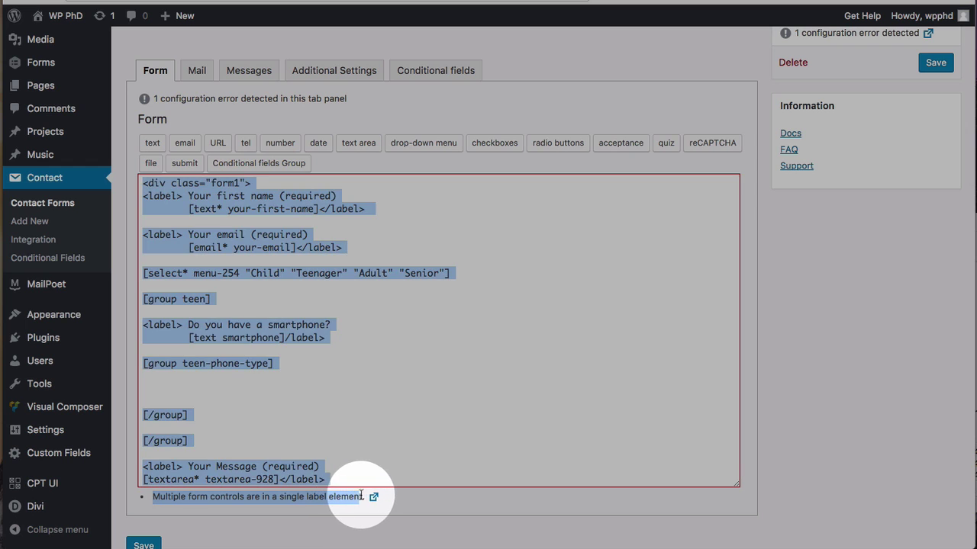
{"action": "left_click", "coordinate": [307, 399]}
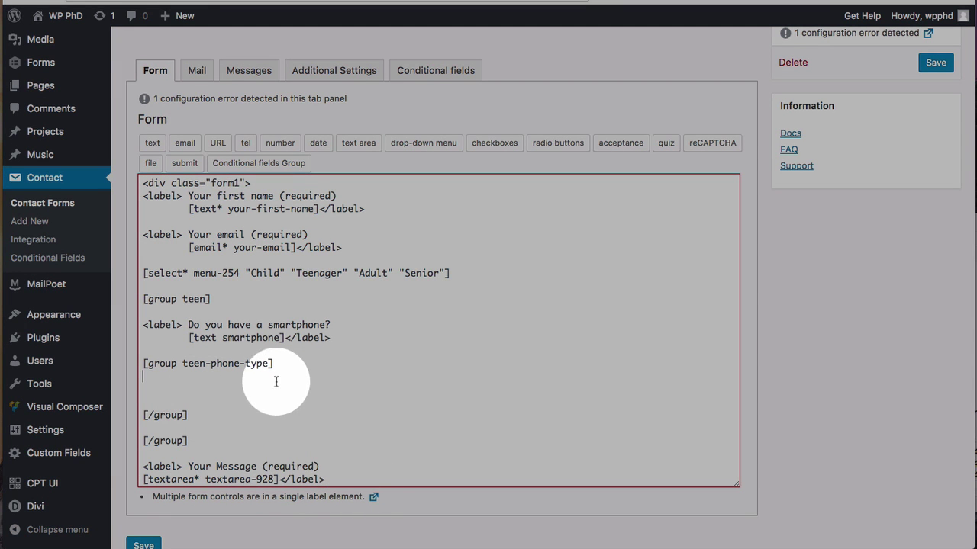
Step: Insert a text field named smartphone-type inside the teen-phone-type group
{"action": "left_click", "coordinate": [152, 387]}
{"action": "left_click", "coordinate": [152, 142]}
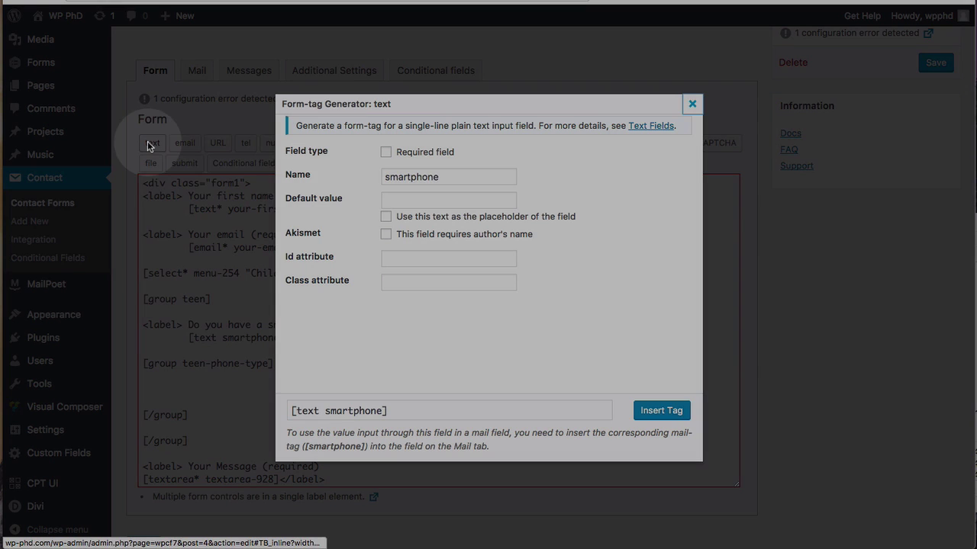
{"action": "left_click", "coordinate": [458, 176]}
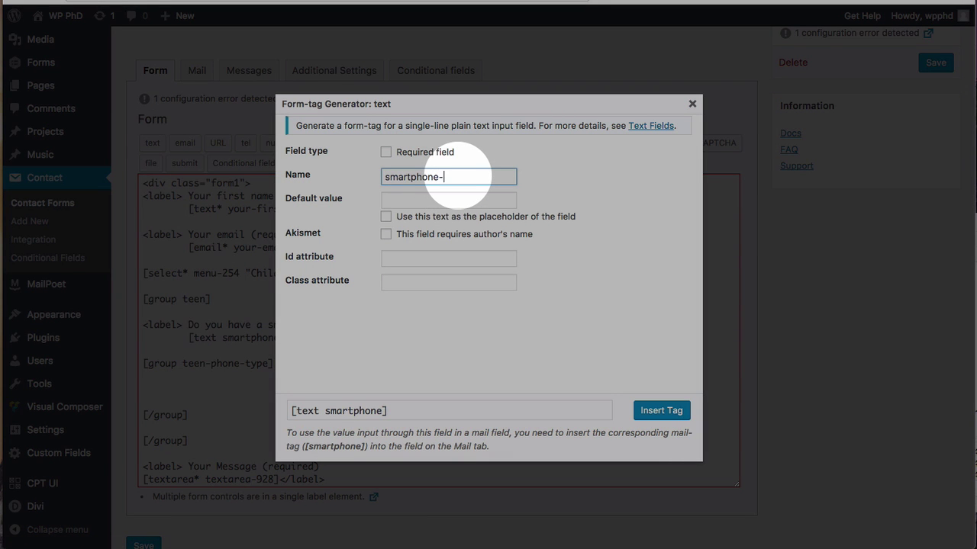
{"action": "type", "text": "-type"}
{"action": "left_click", "coordinate": [660, 411]}
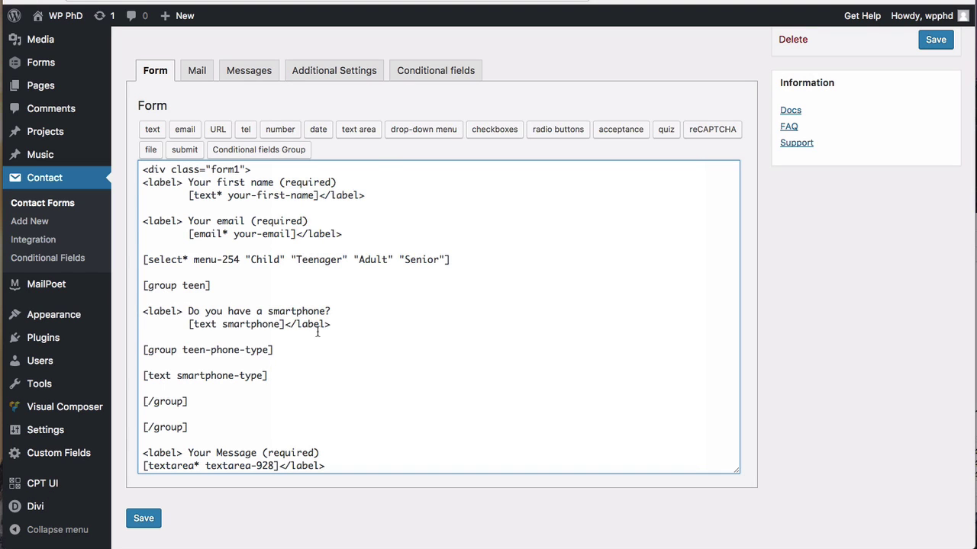
Step: Wrap [text smartphone-type] in a copied label reading 'What type of smartphone?'
{"action": "left_click_drag", "start_coordinate": [323, 328], "coordinate": [128, 313]}
{"action": "left_click", "coordinate": [292, 365]}
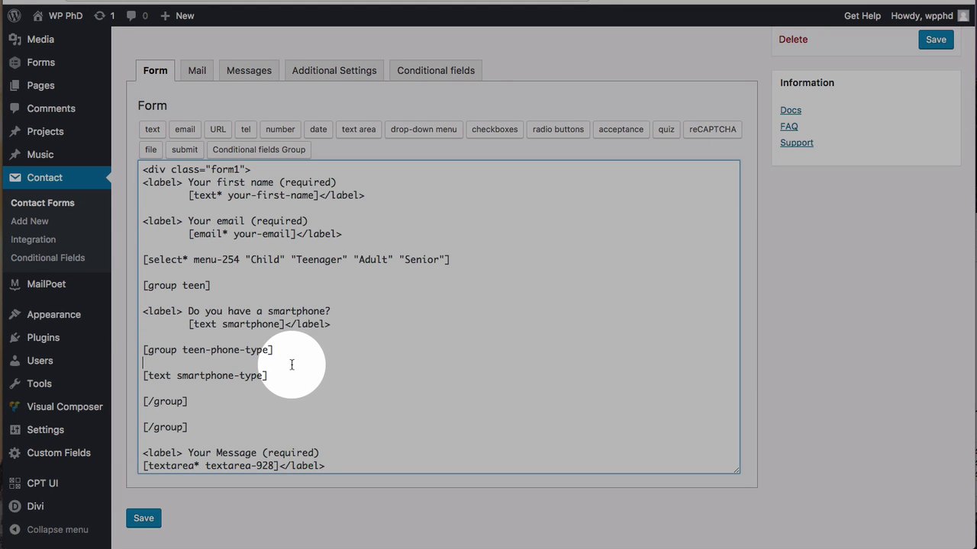
{"action": "key", "text": "Return"}
{"action": "key", "text": "Return"}
{"action": "key", "text": "ctrl+v"}
{"action": "left_click", "coordinate": [277, 412]}
{"action": "left_click_drag", "start_coordinate": [277, 413], "coordinate": [191, 391]}
{"action": "key", "text": "ctrl+x"}
{"action": "key", "text": "ctrl+v"}
{"action": "type", "text": "W"}
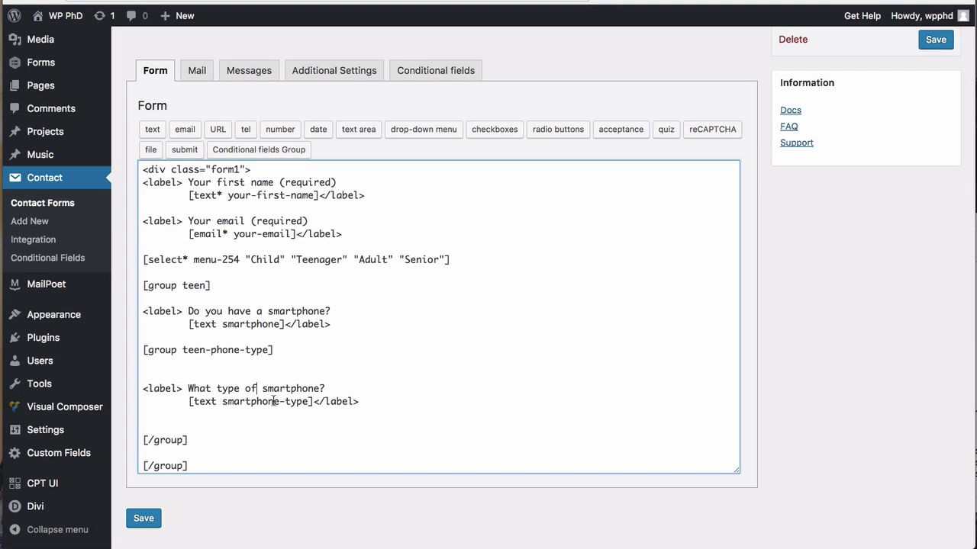
{"action": "key", "text": "BackSpace"}
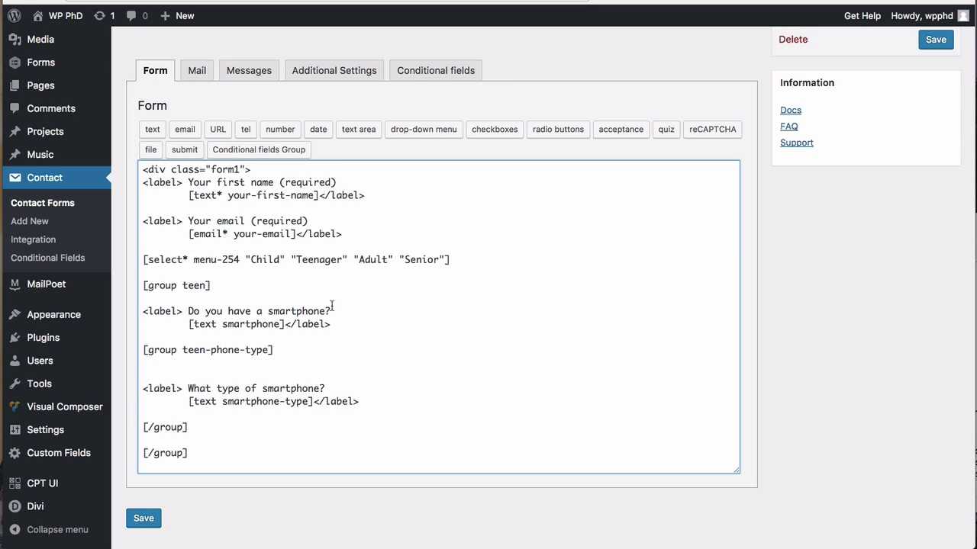
{"action": "scroll", "coordinate": [220, 383], "scroll_direction": "down", "scroll_amount": 3}
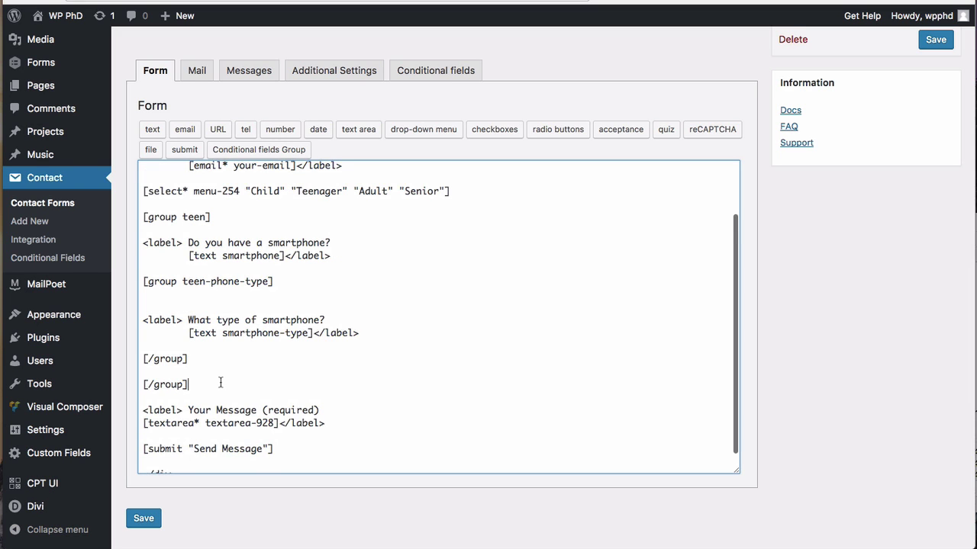
Step: Insert a conditional group named seniors below the teen groups
{"action": "key", "text": "Return"}
{"action": "key", "text": "Return"}
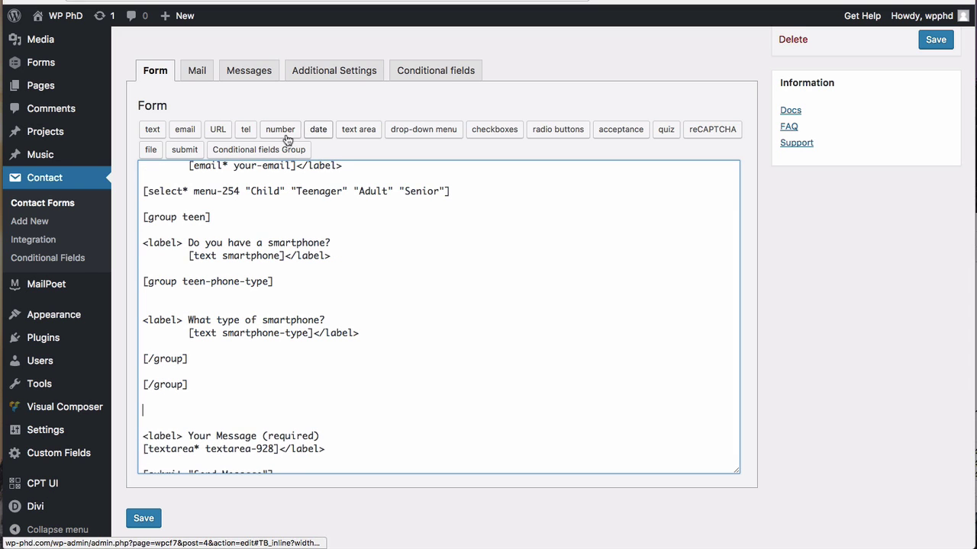
{"action": "left_click", "coordinate": [266, 150]}
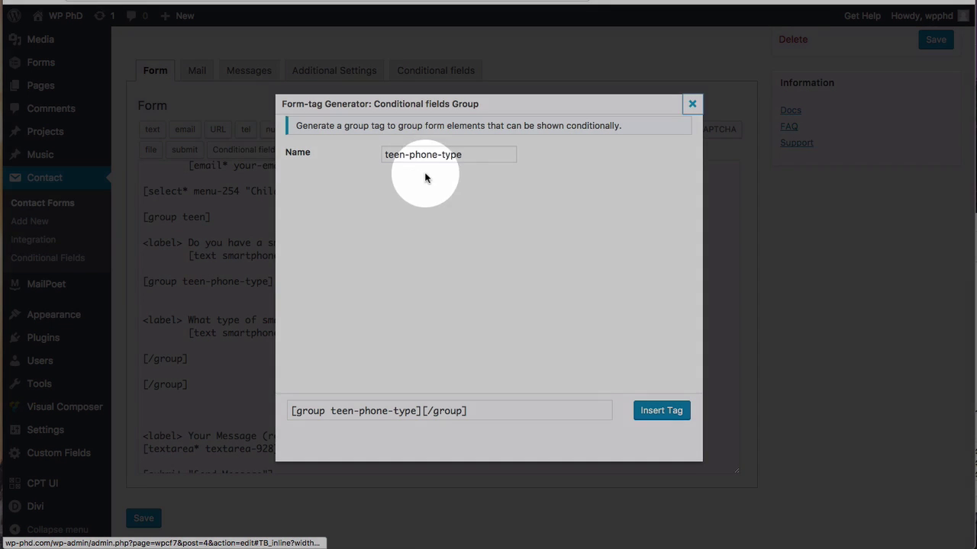
{"action": "left_click", "coordinate": [473, 154]}
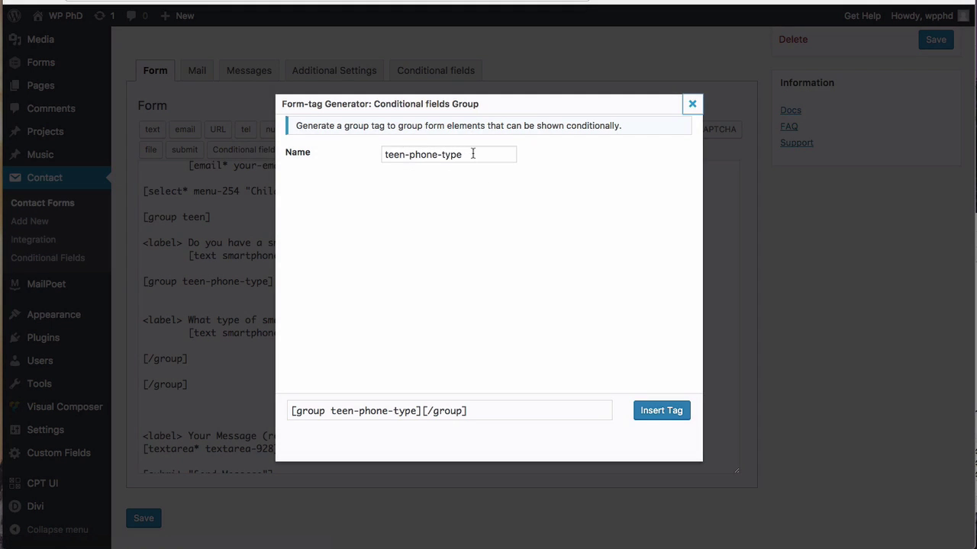
{"action": "triple_click", "coordinate": [473, 154]}
{"action": "type", "text": "seno"}
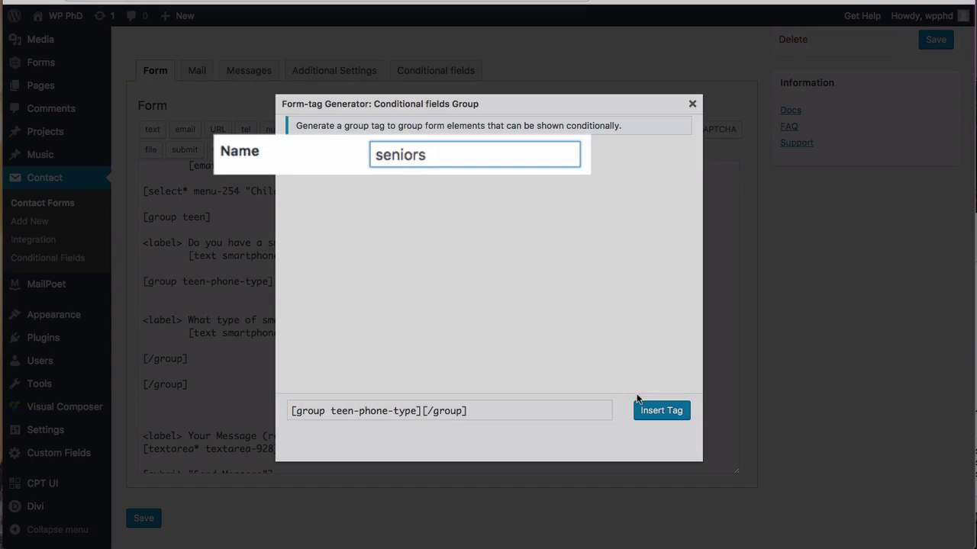
{"action": "left_click", "coordinate": [649, 410]}
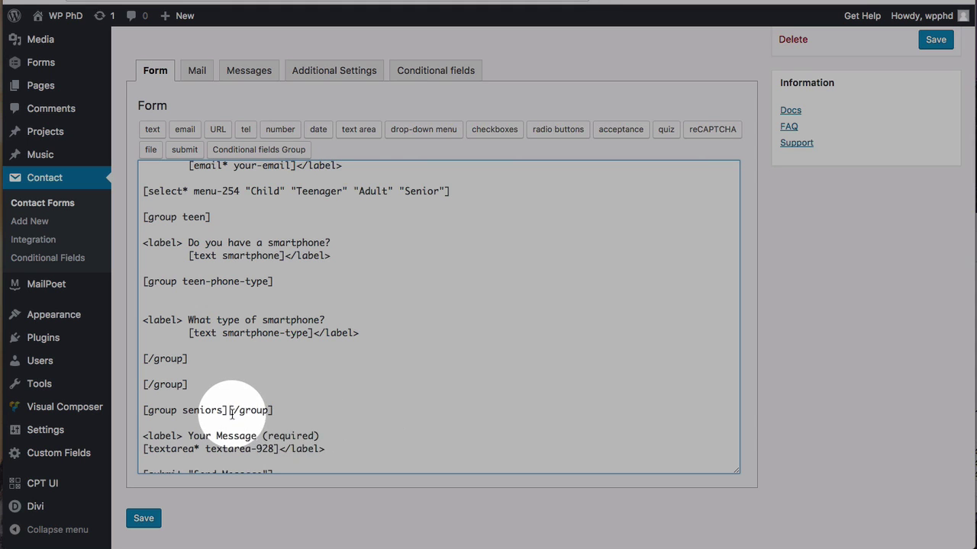
{"action": "left_click", "coordinate": [229, 412]}
{"action": "key", "text": "Return"}
{"action": "key", "text": "Return"}
{"action": "key", "text": "Return"}
{"action": "key", "text": "Up"}
{"action": "key", "text": "Up"}
Step: Add text fields named age and insurance inside the seniors group
{"action": "left_click", "coordinate": [152, 129]}
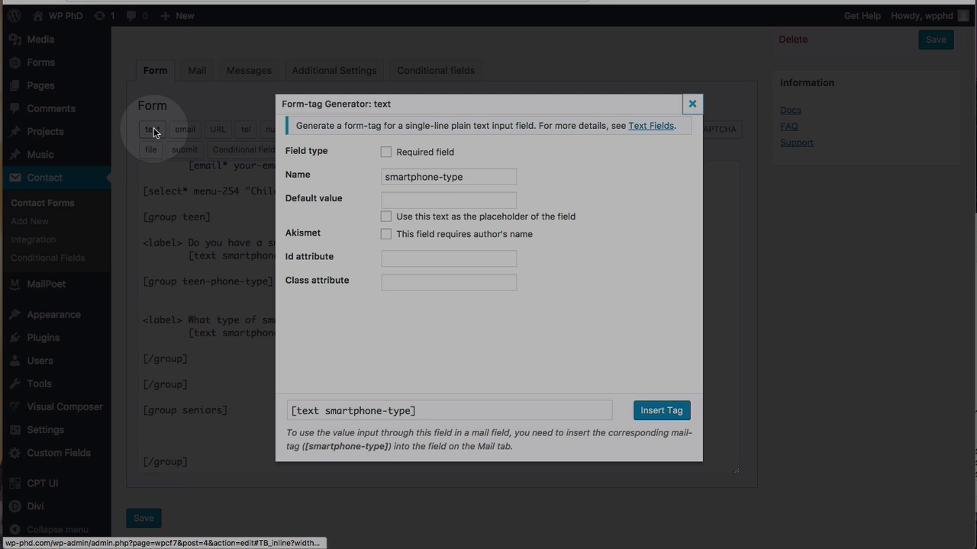
{"action": "left_click_drag", "start_coordinate": [473, 177], "coordinate": [332, 176]}
{"action": "type", "text": "age"}
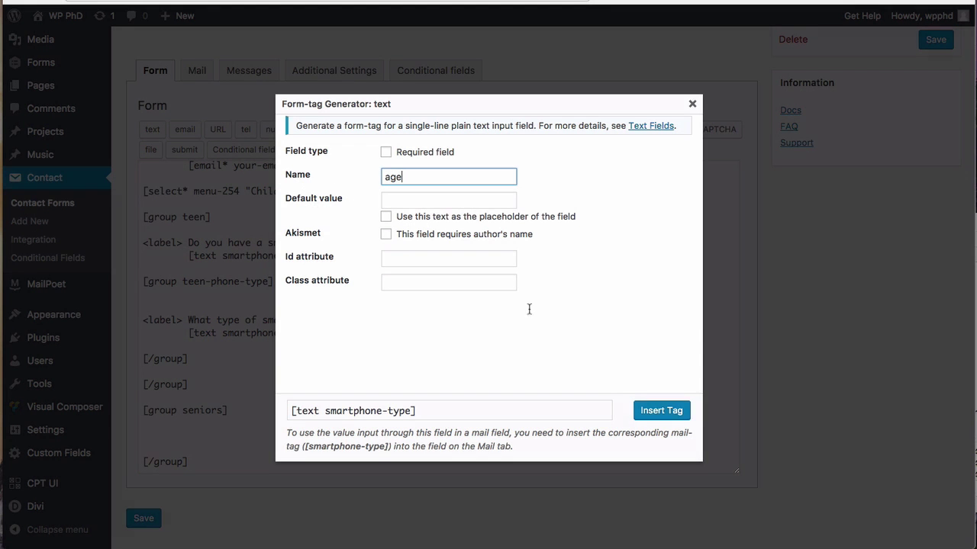
{"action": "left_click", "coordinate": [670, 417]}
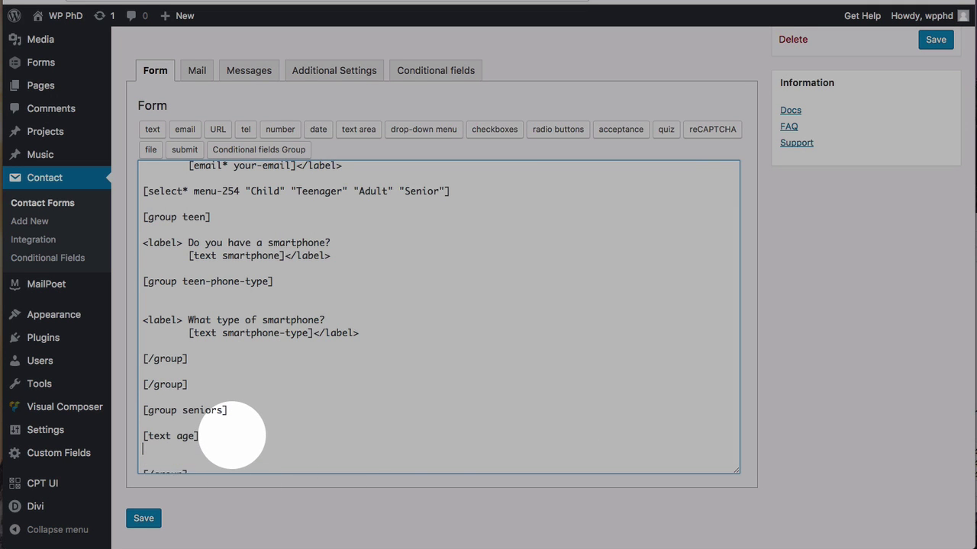
{"action": "left_click", "coordinate": [153, 128]}
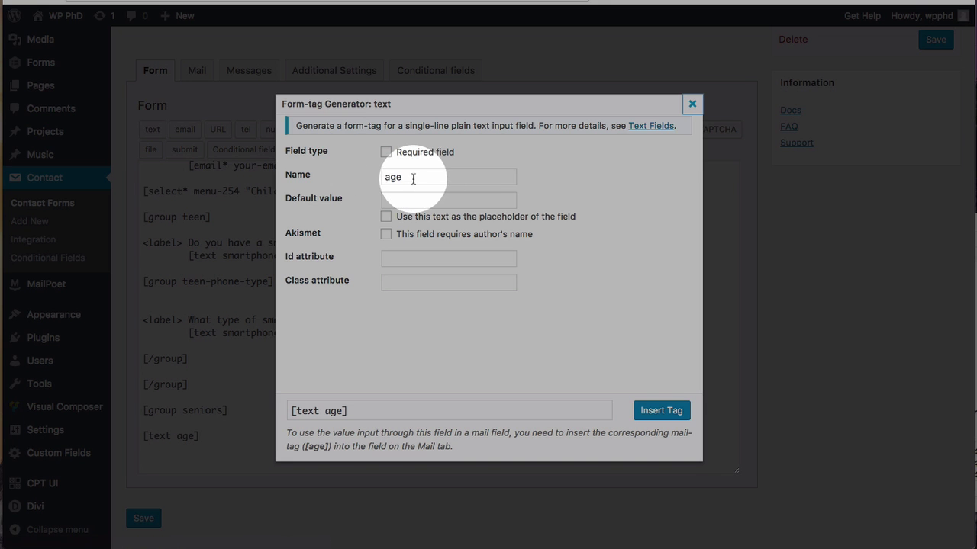
{"action": "double_click", "coordinate": [413, 177]}
{"action": "type", "text": "insuranc"}
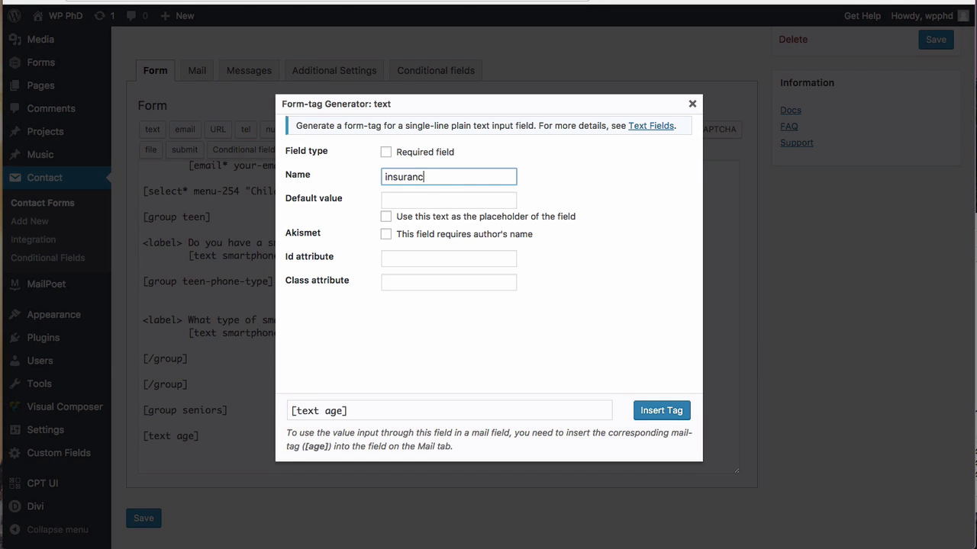
{"action": "left_click", "coordinate": [661, 411]}
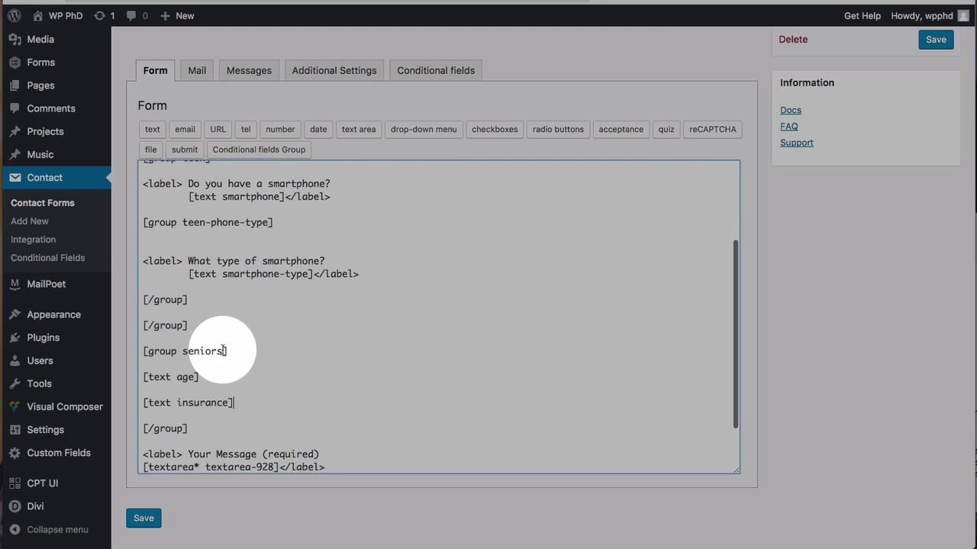
Step: Copy the smartphone-type question block and paste it twice below the seniors fields
{"action": "scroll", "coordinate": [210, 308], "scroll_direction": "up", "scroll_amount": 1}
{"action": "left_click_drag", "start_coordinate": [357, 291], "coordinate": [15, 279]}
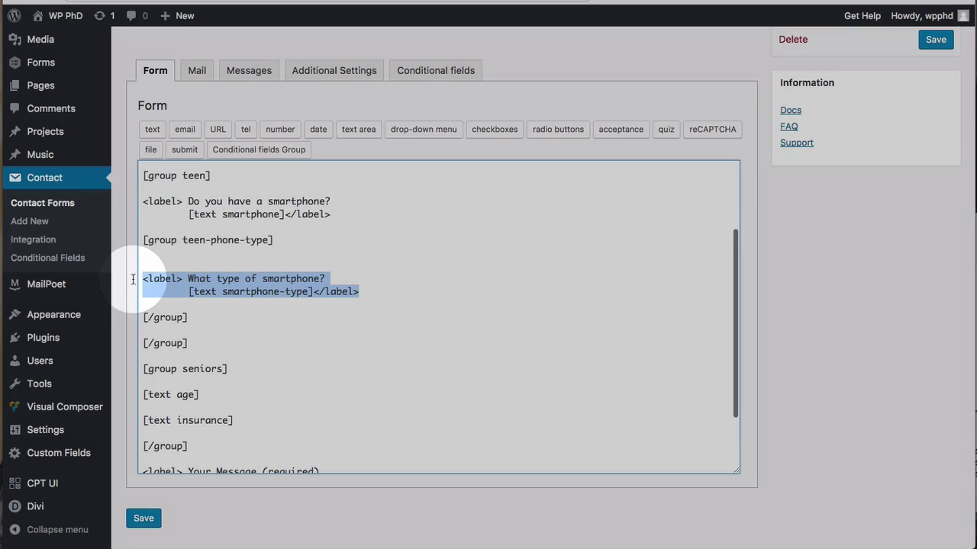
{"action": "key", "text": "ctrl+c"}
{"action": "left_click", "coordinate": [208, 395]}
{"action": "key", "text": "Return"}
{"action": "key", "text": "ctrl+v"}
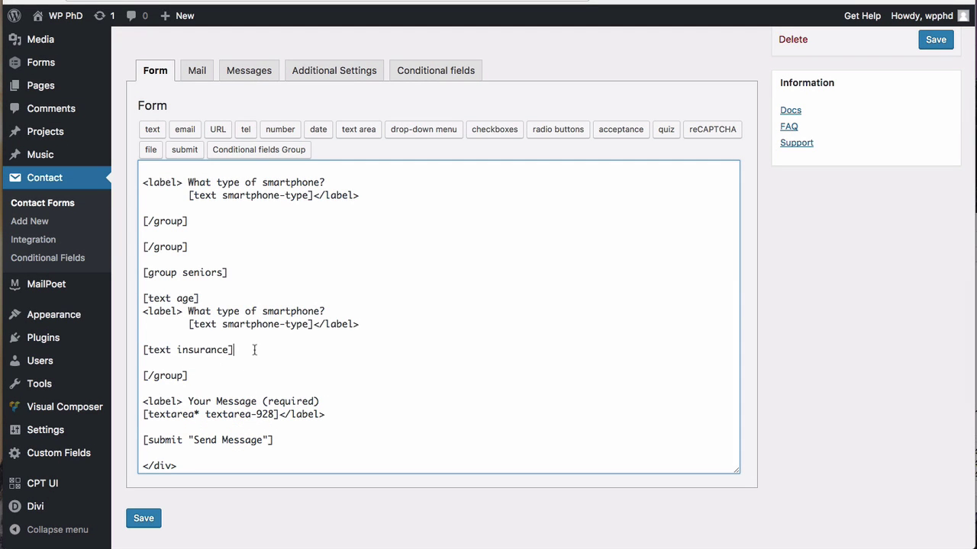
{"action": "key", "text": "Return"}
{"action": "key", "text": "ctrl+v"}
{"action": "left_click_drag", "start_coordinate": [236, 324], "coordinate": [145, 326]}
{"action": "key", "text": "BackSpace"}
Step: Move age and insurance into the copied labels, reading 'How old are you?' and 'Do you have insurance?'
{"action": "left_click_drag", "start_coordinate": [190, 349], "coordinate": [307, 350]}
{"action": "type", "text": "text insurance"}
{"action": "left_click_drag", "start_coordinate": [199, 272], "coordinate": [143, 273]}
{"action": "key", "text": "BackSpace"}
{"action": "left_click_drag", "start_coordinate": [189, 298], "coordinate": [188, 286]}
{"action": "key", "text": "ctrl+v"}
{"action": "type", "text": "How old are"}
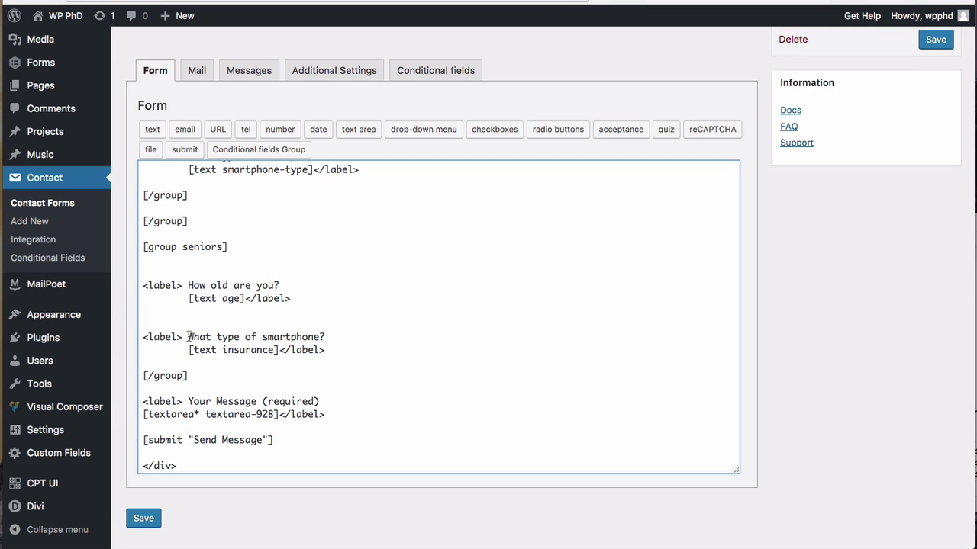
{"action": "left_click_drag", "start_coordinate": [189, 337], "coordinate": [323, 338]}
{"action": "type", "text": "Do you hav"}
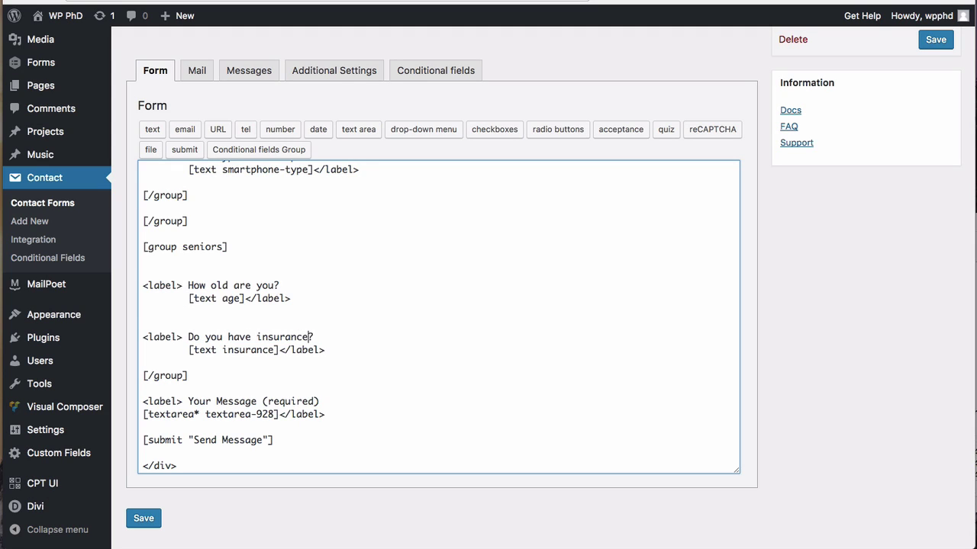
{"action": "scroll", "coordinate": [439, 317], "scroll_direction": "up", "scroll_amount": 5}
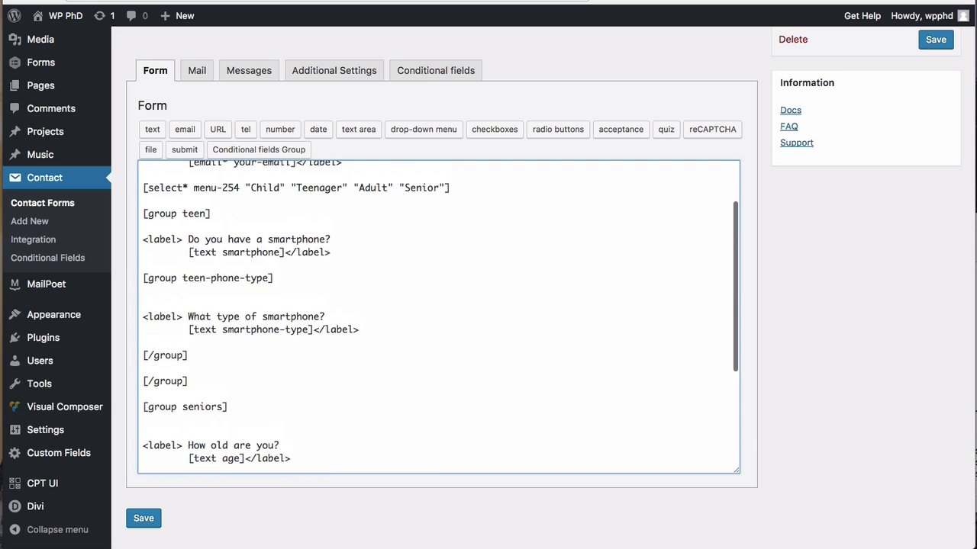
Step: Copy the email line's label above the group dropdown and reword it to 'Which group do you belong to?'
{"action": "scroll", "coordinate": [439, 317], "scroll_direction": "up", "scroll_amount": 2}
{"action": "left_click", "coordinate": [212, 245]}
{"action": "scroll", "coordinate": [183, 243], "scroll_direction": "down", "scroll_amount": 2}
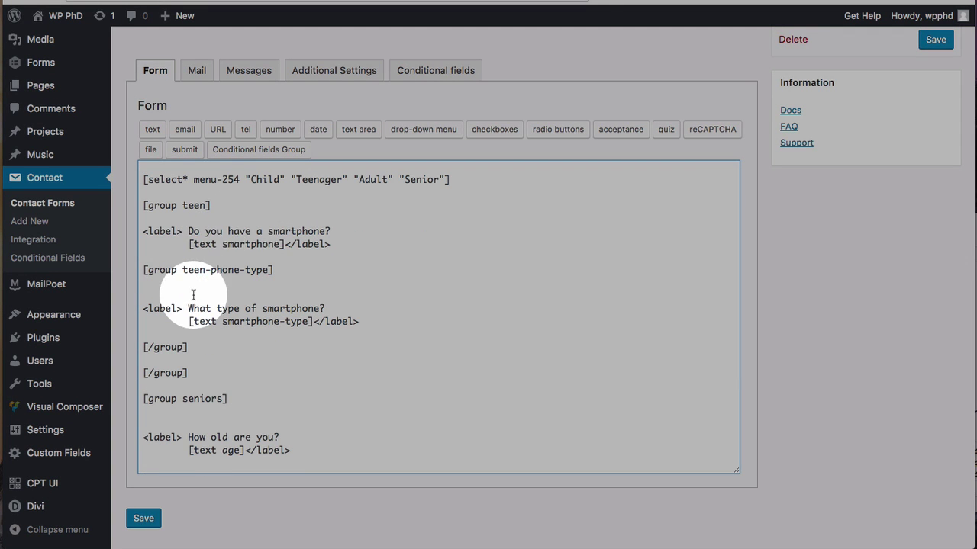
{"action": "scroll", "coordinate": [193, 296], "scroll_direction": "up", "scroll_amount": 2}
{"action": "left_click_drag", "start_coordinate": [183, 213], "coordinate": [143, 213]}
{"action": "left_click_drag", "start_coordinate": [307, 213], "coordinate": [145, 214]}
{"action": "left_click", "coordinate": [151, 249]}
{"action": "key", "text": "ctrl+v"}
{"action": "left_click_drag", "start_coordinate": [187, 251], "coordinate": [309, 250]}
{"action": "type", "text": "Which g"}
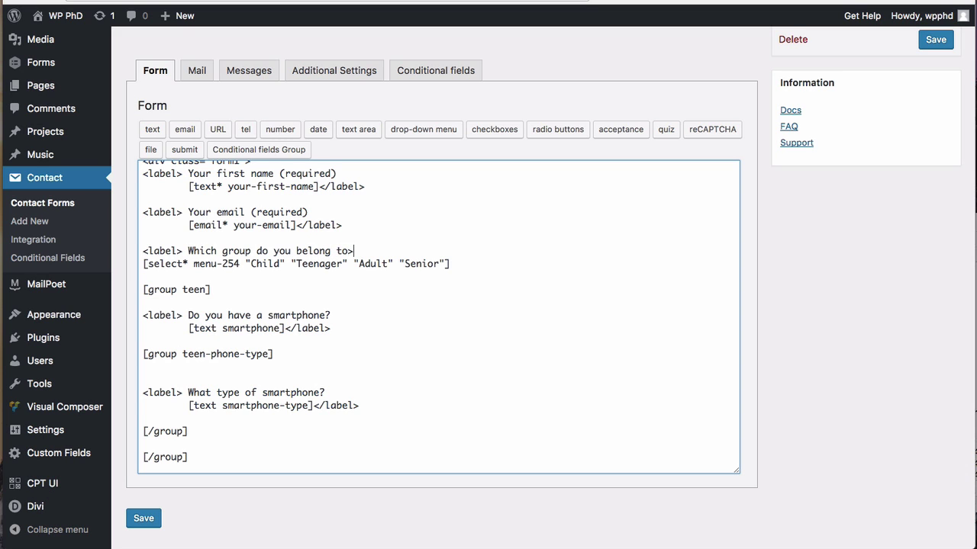
{"action": "key", "text": "BackSpace"}
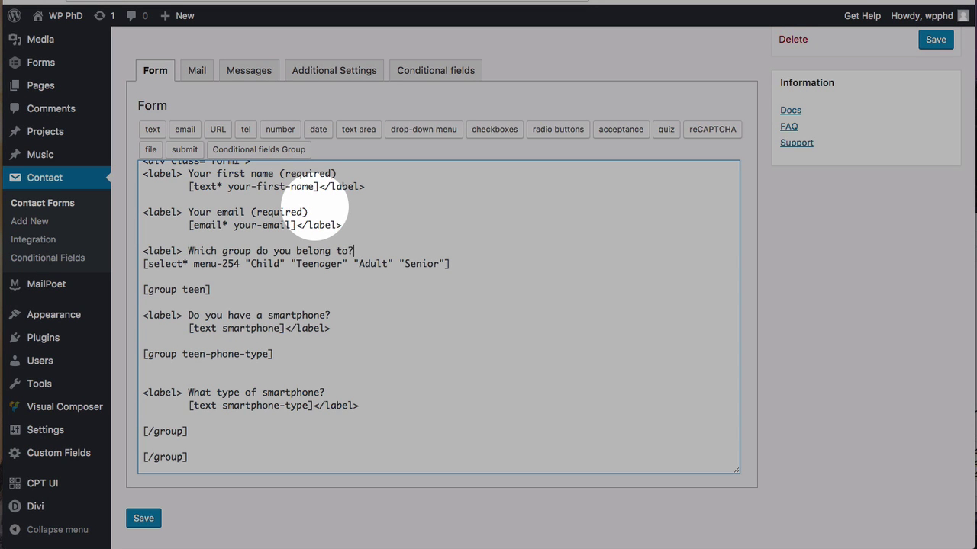
Step: Close the label with </label> right after the group dropdown line
{"action": "left_click_drag", "start_coordinate": [342, 225], "coordinate": [296, 226]}
{"action": "left_click", "coordinate": [463, 266]}
{"action": "key", "text": "ctrl+v"}
{"action": "scroll", "coordinate": [153, 306], "scroll_direction": "down", "scroll_amount": 3}
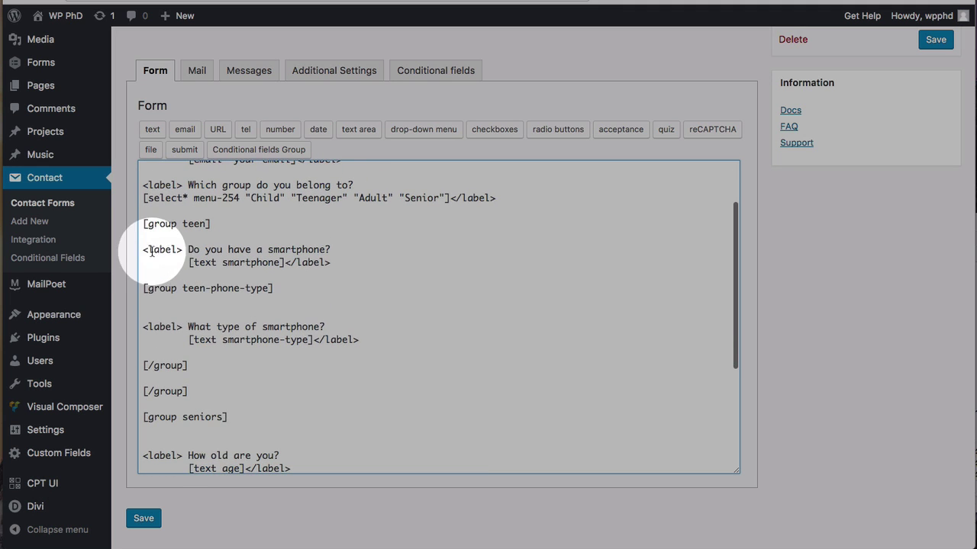
{"action": "left_click", "coordinate": [143, 249]}
Step: Remove blank lines and stray spaces inside the teen and nested teen-phone-type groups
{"action": "key", "text": "BackSpace"}
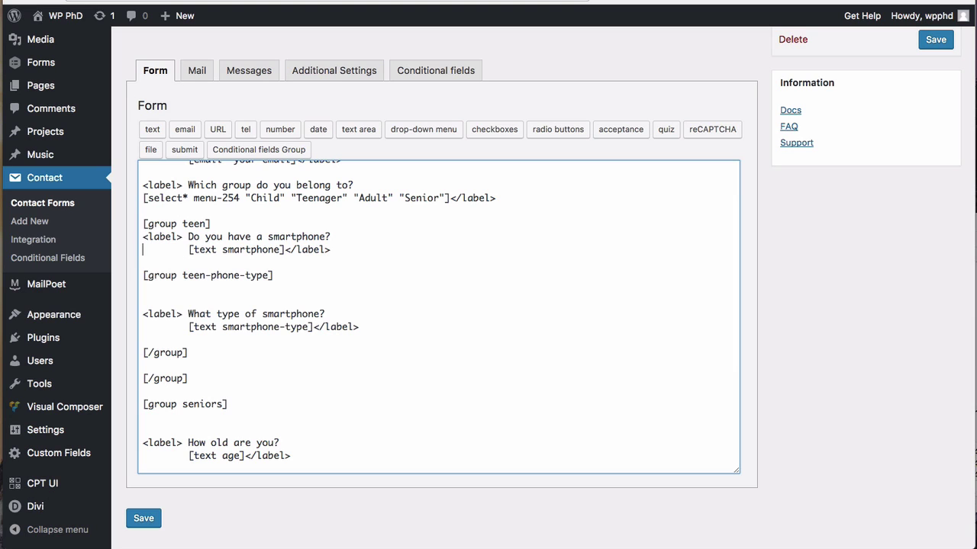
{"action": "key", "text": "BackSpace"}
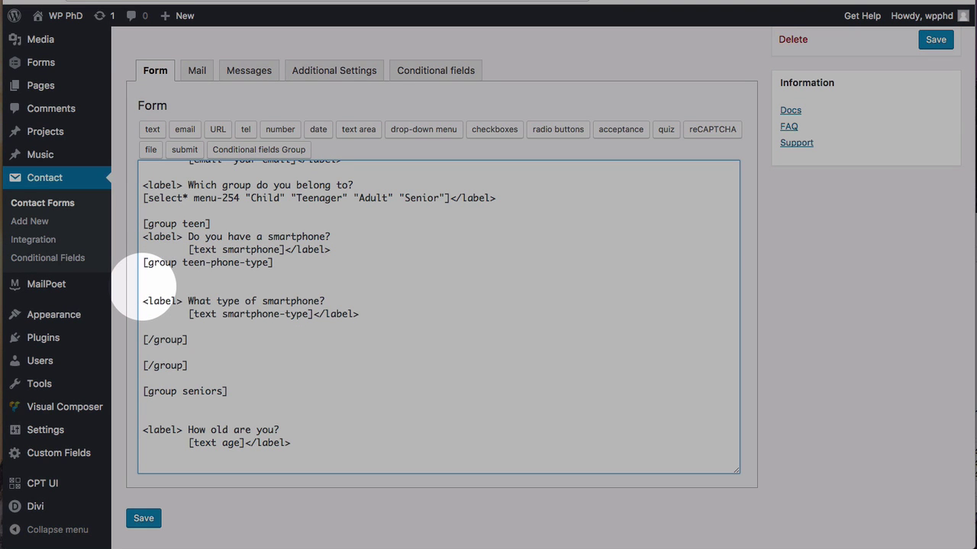
{"action": "left_click", "coordinate": [144, 301]}
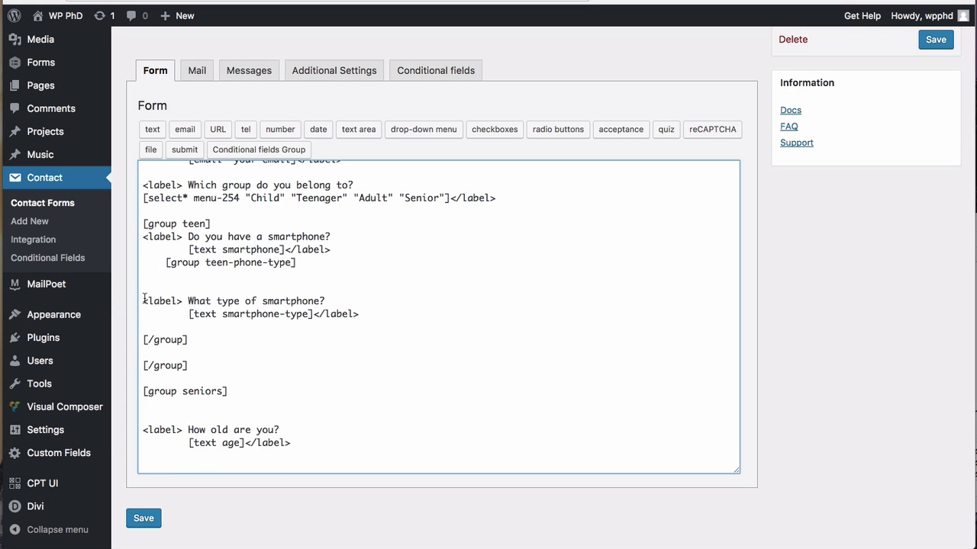
{"action": "key", "text": "BackSpace"}
{"action": "key", "text": "BackSpace"}
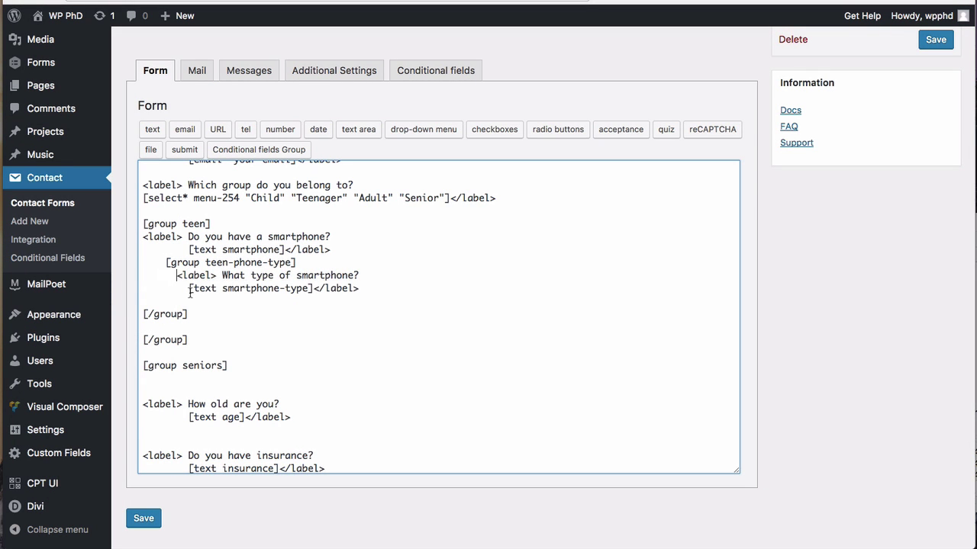
{"action": "left_click", "coordinate": [194, 288]}
{"action": "key", "text": "BackSpace"}
{"action": "key", "text": "Left"}
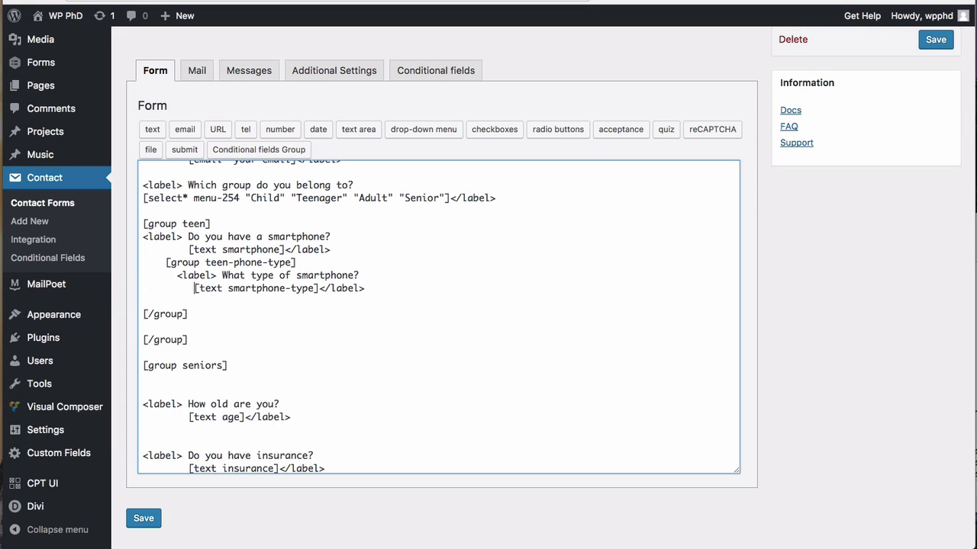
{"action": "left_click", "coordinate": [143, 313]}
{"action": "key", "text": "BackSpace"}
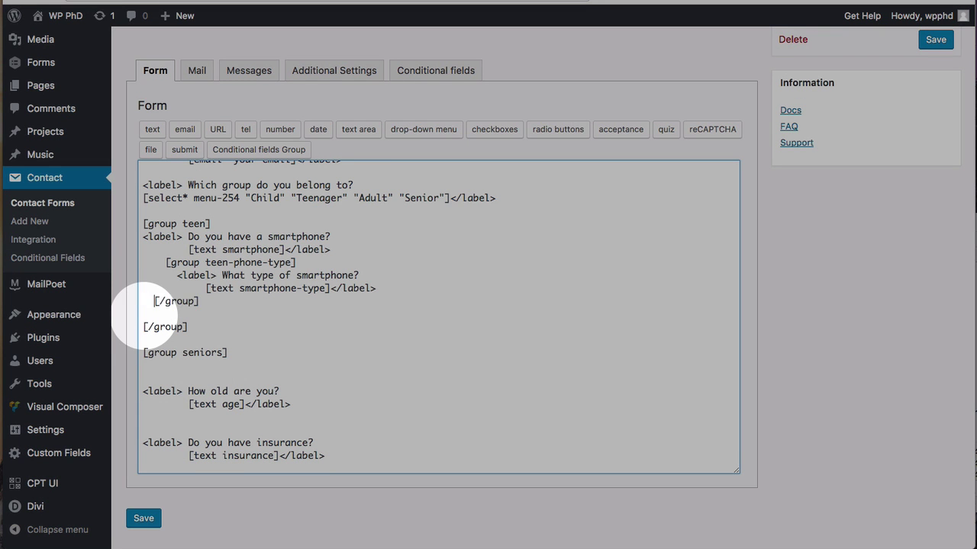
{"action": "left_click", "coordinate": [145, 327]}
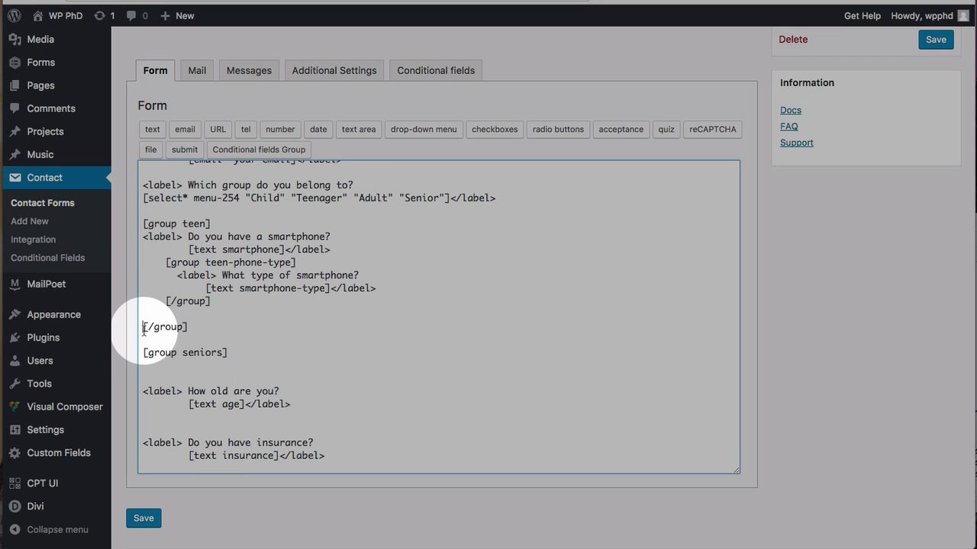
{"action": "key", "text": "BackSpace"}
Step: Delete the blank lines in the seniors group, then review the question, teen and seniors blocks
{"action": "scroll", "coordinate": [206, 314], "scroll_direction": "down", "scroll_amount": 1}
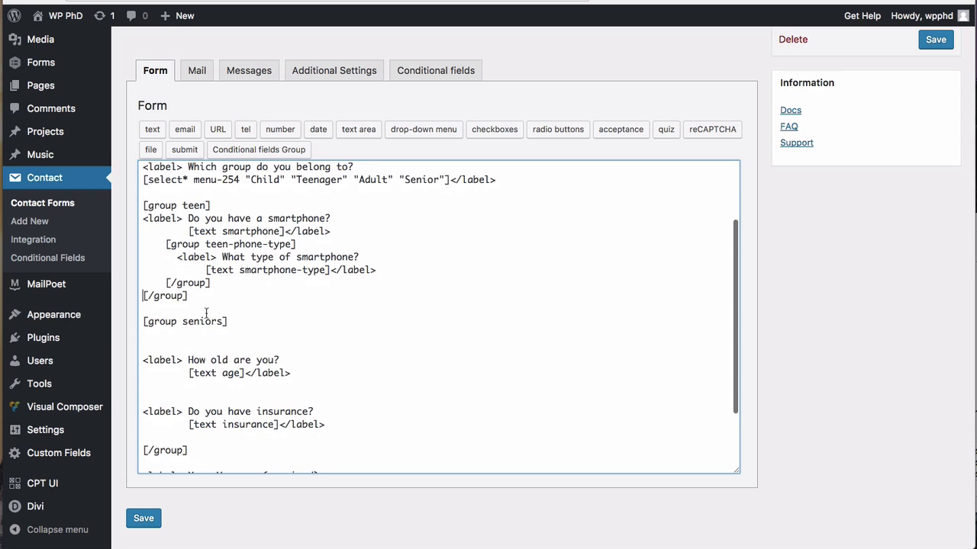
{"action": "key", "text": "BackSpace"}
{"action": "key", "text": "BackSpace"}
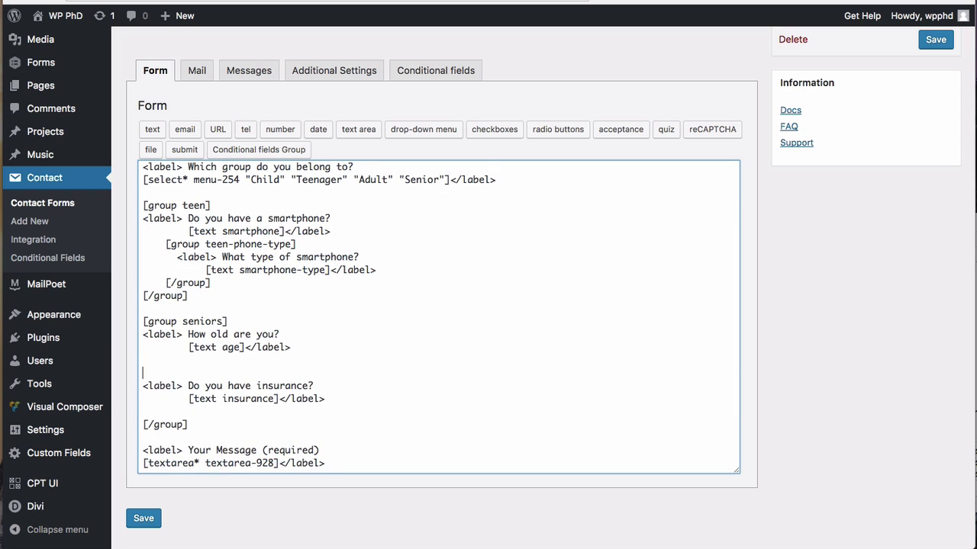
{"action": "key", "text": "BackSpace"}
{"action": "key", "text": "BackSpace"}
{"action": "key", "text": "BackSpace"}
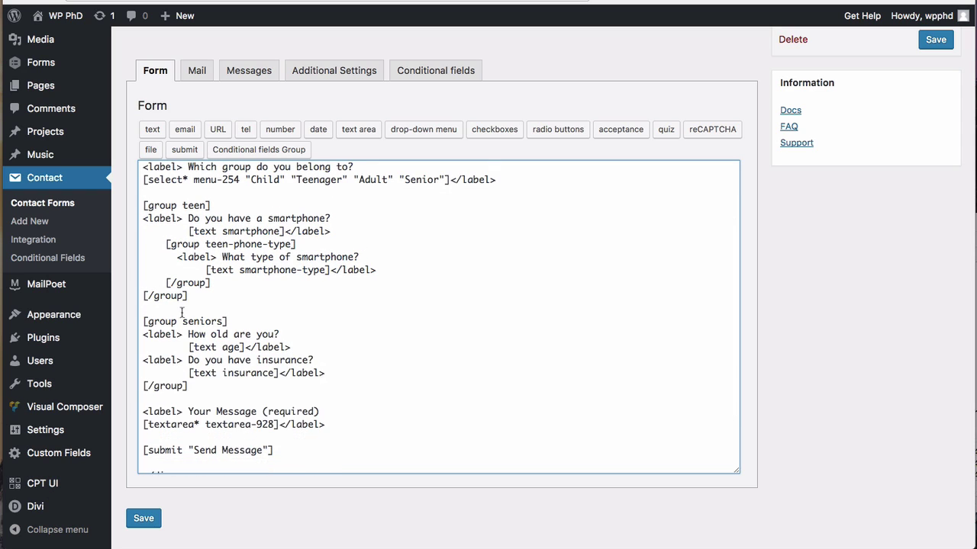
{"action": "scroll", "coordinate": [152, 260], "scroll_direction": "up", "scroll_amount": 4}
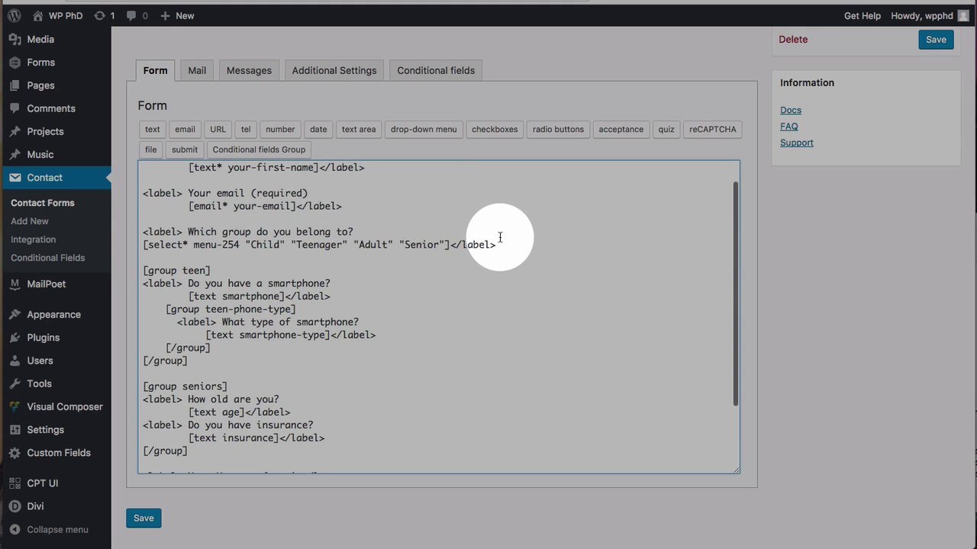
{"action": "left_click_drag", "start_coordinate": [497, 244], "coordinate": [135, 234]}
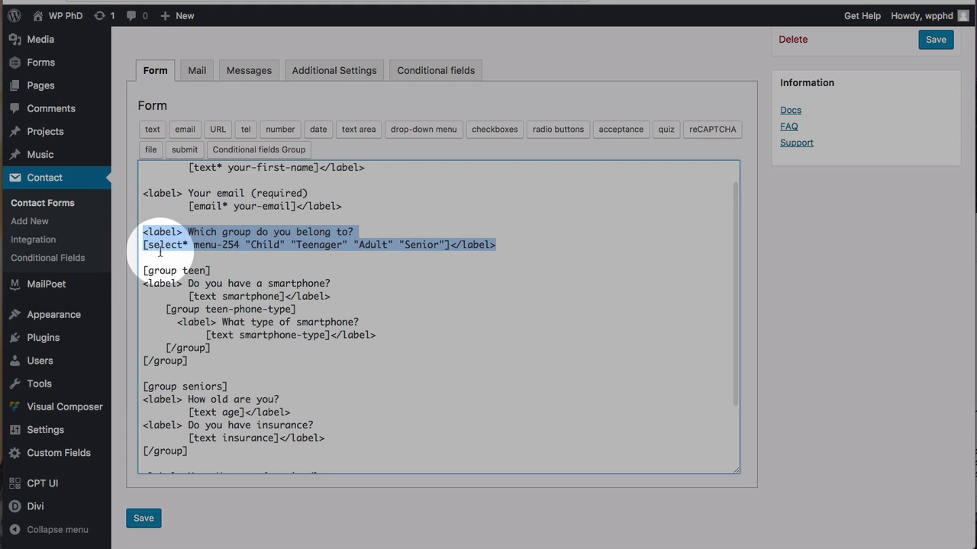
{"action": "left_click", "coordinate": [143, 270]}
{"action": "left_click_drag", "start_coordinate": [143, 270], "coordinate": [166, 315]}
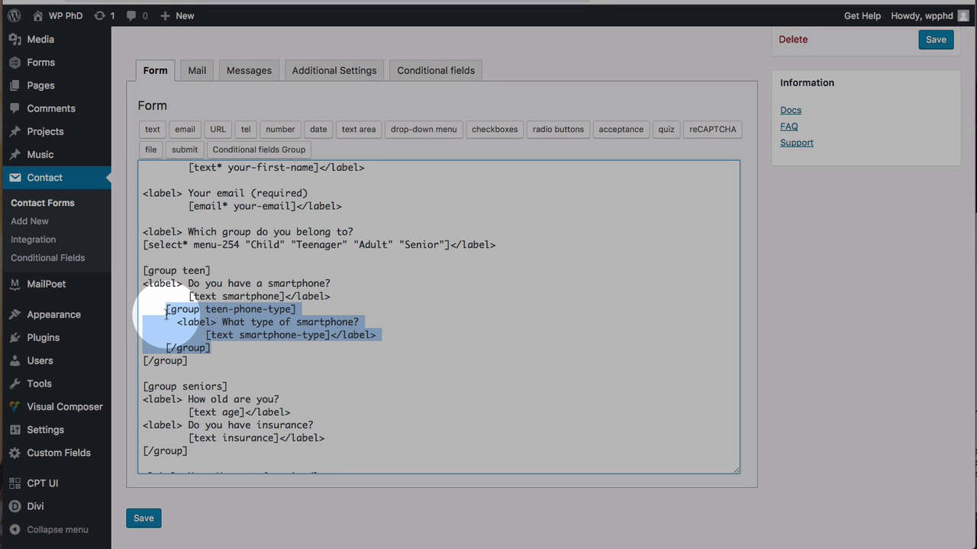
{"action": "scroll", "coordinate": [139, 332], "scroll_direction": "down", "scroll_amount": 3}
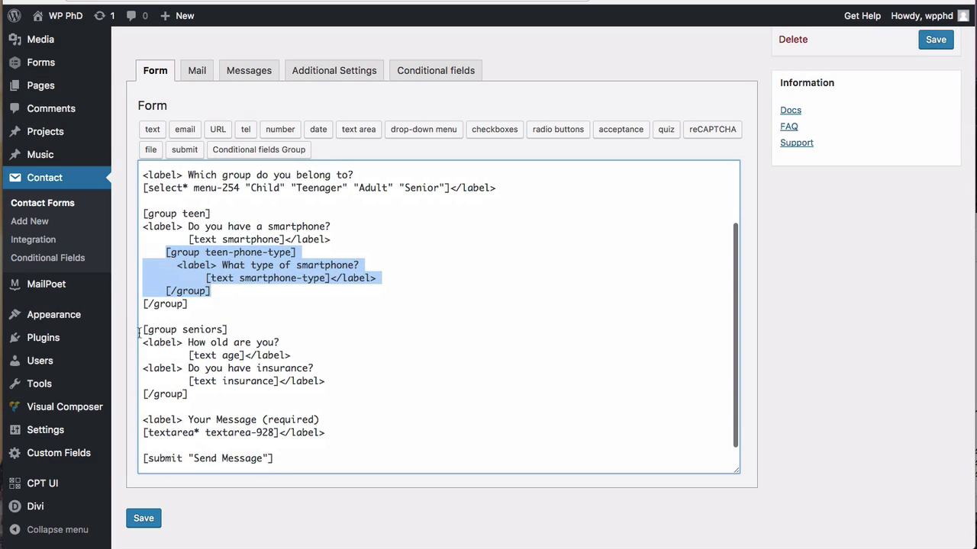
{"action": "left_click_drag", "start_coordinate": [142, 330], "coordinate": [190, 394]}
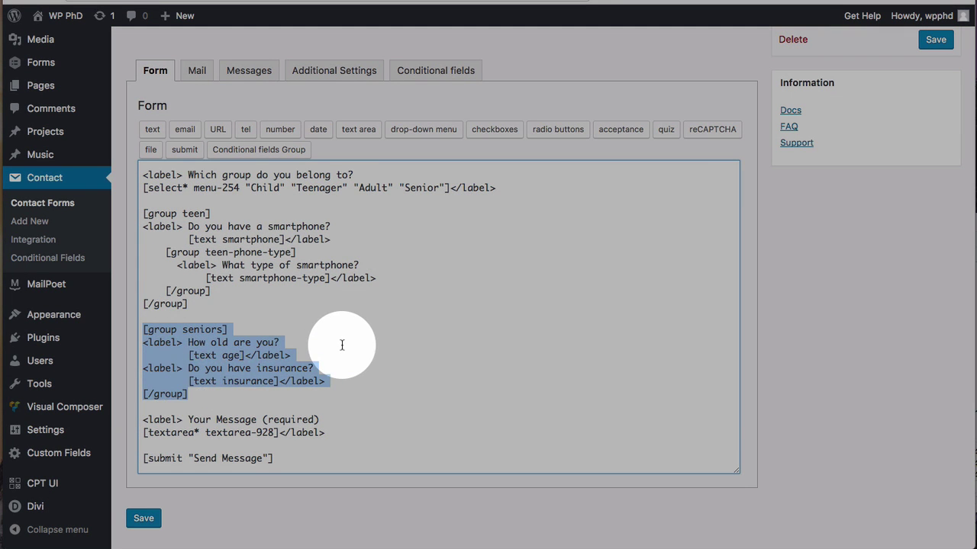
{"action": "scroll", "coordinate": [342, 345], "scroll_direction": "up", "scroll_amount": 5}
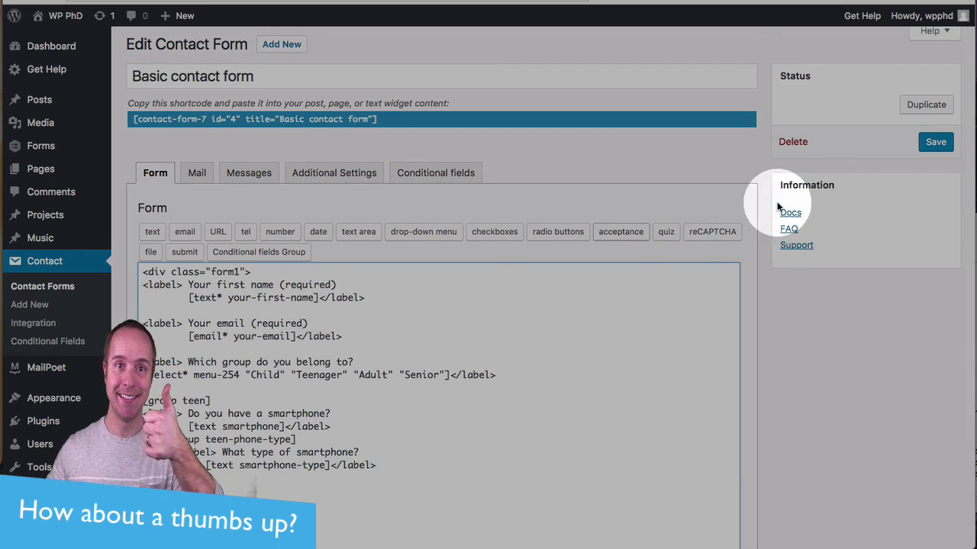
Step: Save the form and start a new conditional rule based on menu-254
{"action": "left_click", "coordinate": [936, 142]}
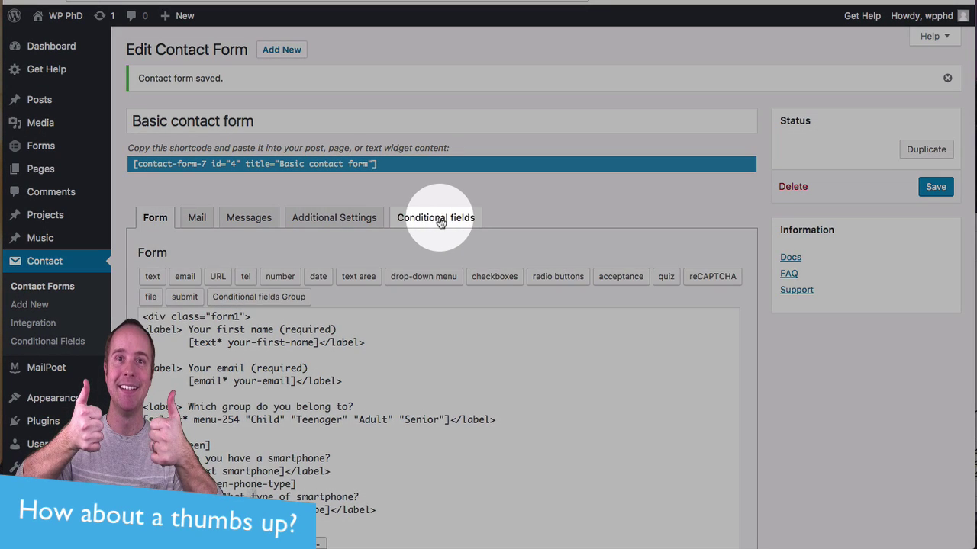
{"action": "left_click", "coordinate": [421, 220]}
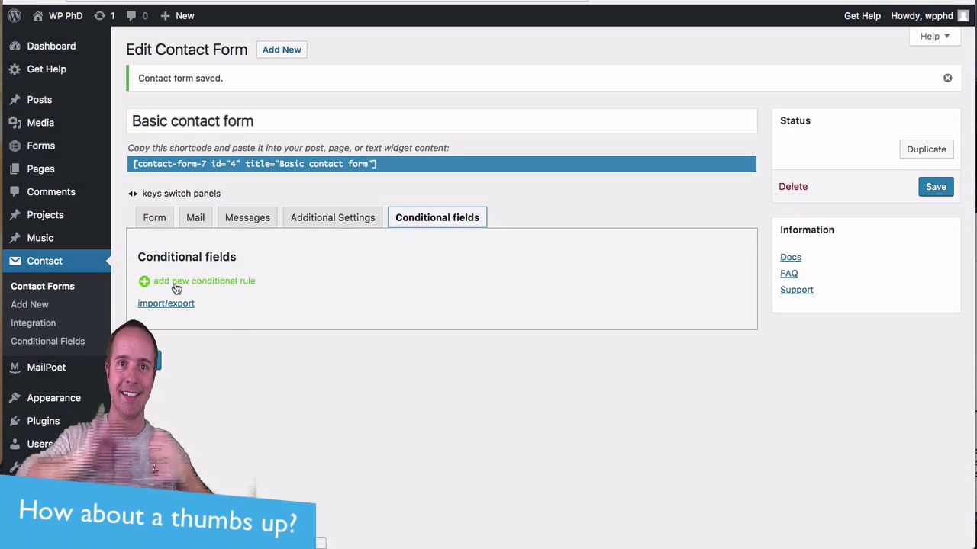
{"action": "left_click", "coordinate": [177, 282]}
{"action": "scroll", "coordinate": [129, 304], "scroll_direction": "down", "scroll_amount": 2}
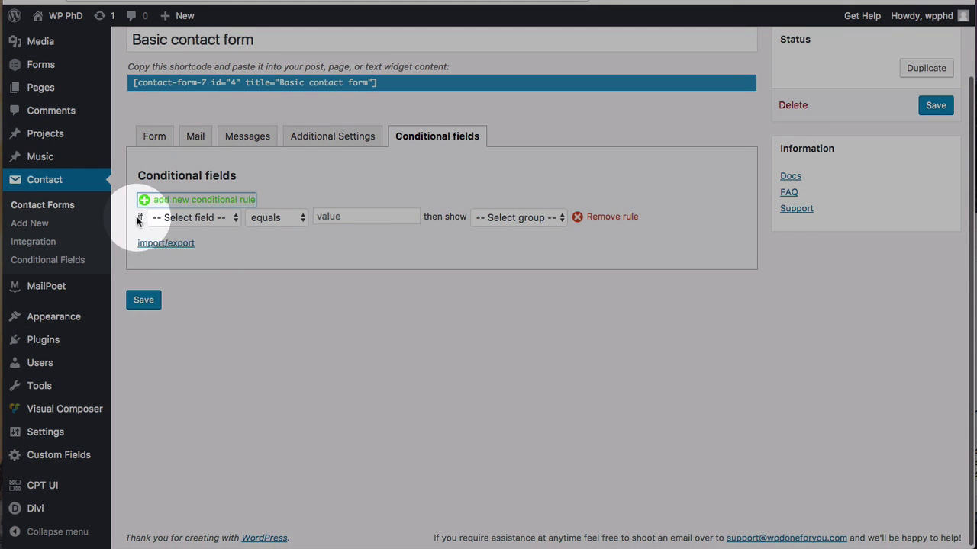
{"action": "left_click", "coordinate": [202, 217]}
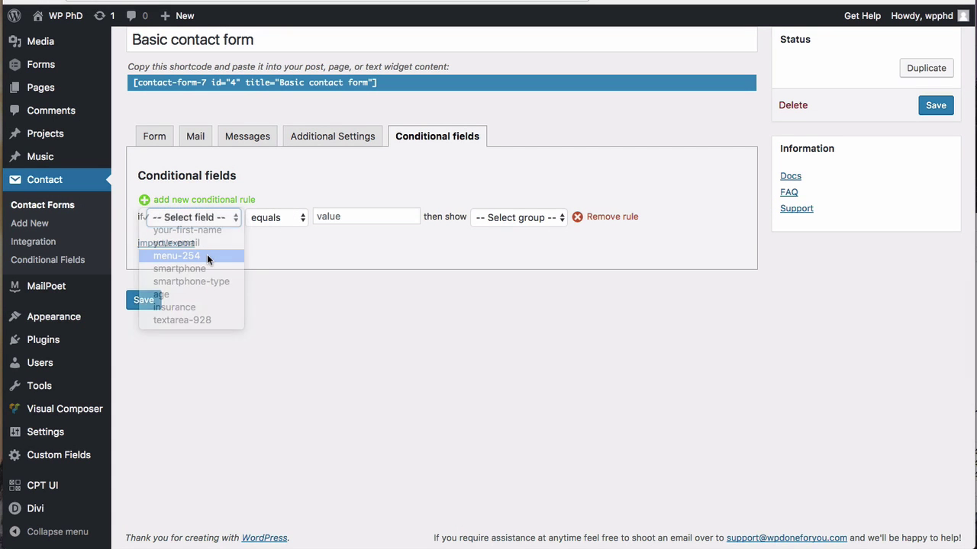
{"action": "left_click", "coordinate": [206, 254]}
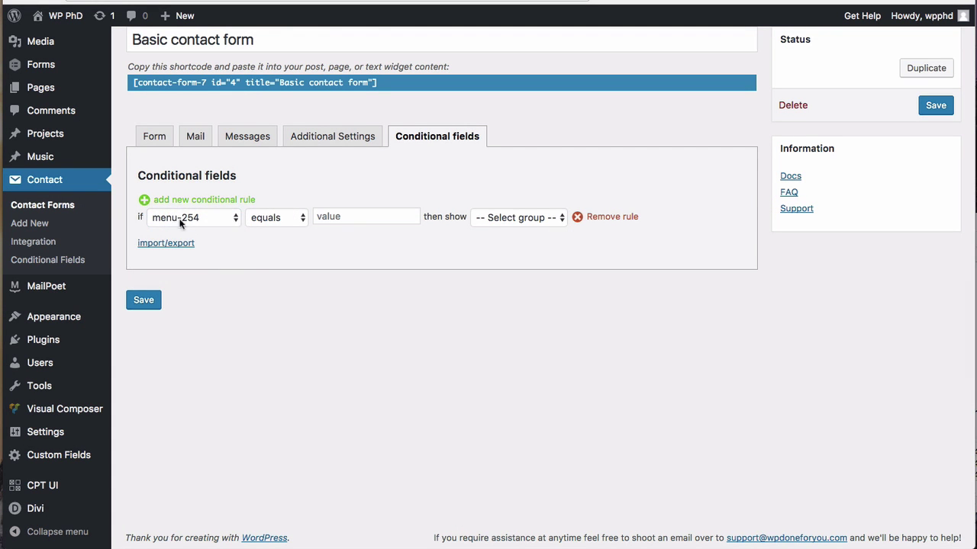
Step: Rename the group select field from menu-254 to dropdown and save the form
{"action": "left_click", "coordinate": [154, 136]}
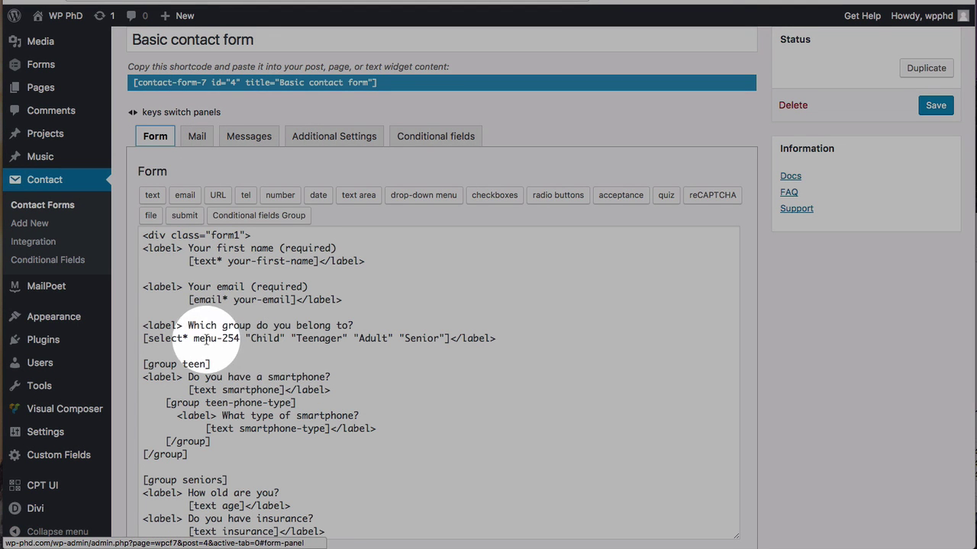
{"action": "left_click_drag", "start_coordinate": [194, 338], "coordinate": [239, 338]}
{"action": "type", "text": "dropd"}
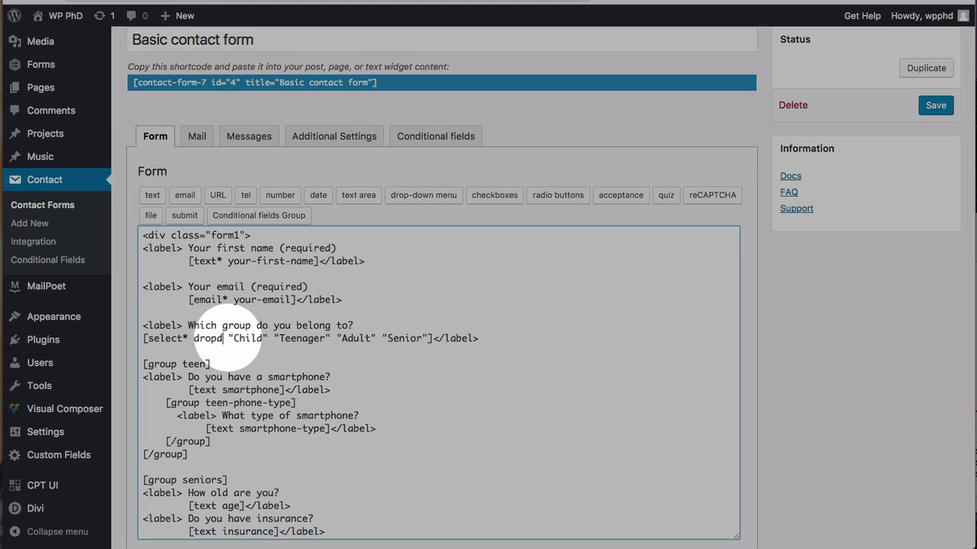
{"action": "type", "text": "own"}
{"action": "left_click", "coordinate": [938, 109]}
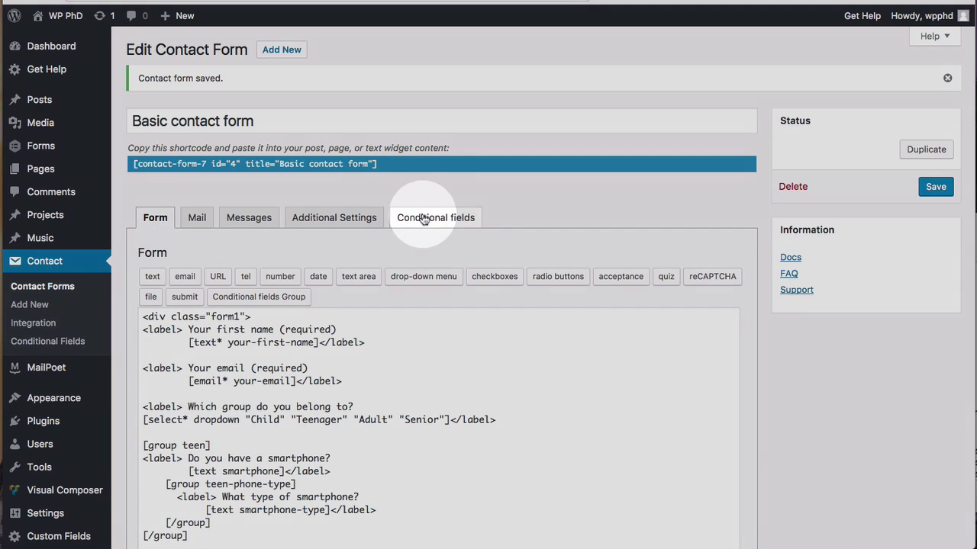
{"action": "left_click", "coordinate": [434, 217]}
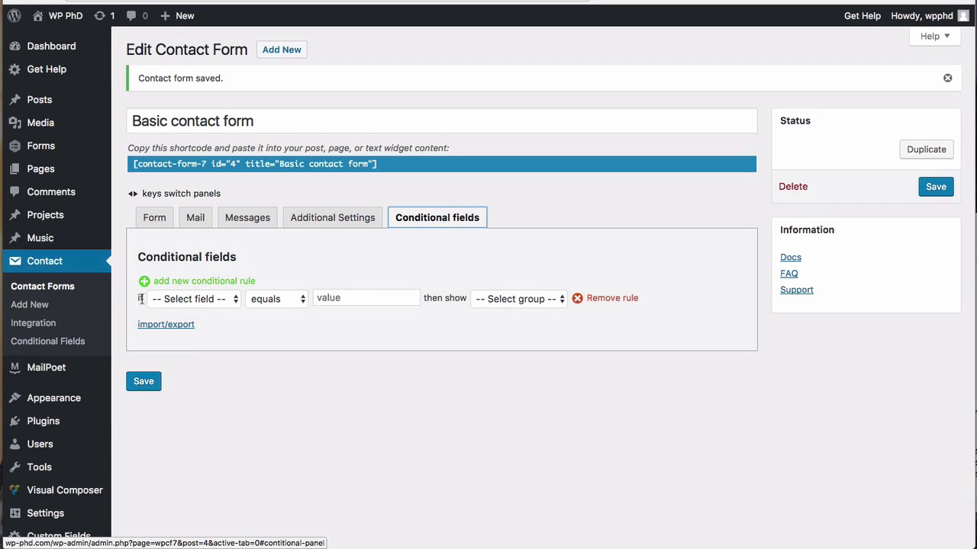
Step: Set the first rule: dropdown equals Teenager shows the teen group
{"action": "left_click", "coordinate": [171, 298]}
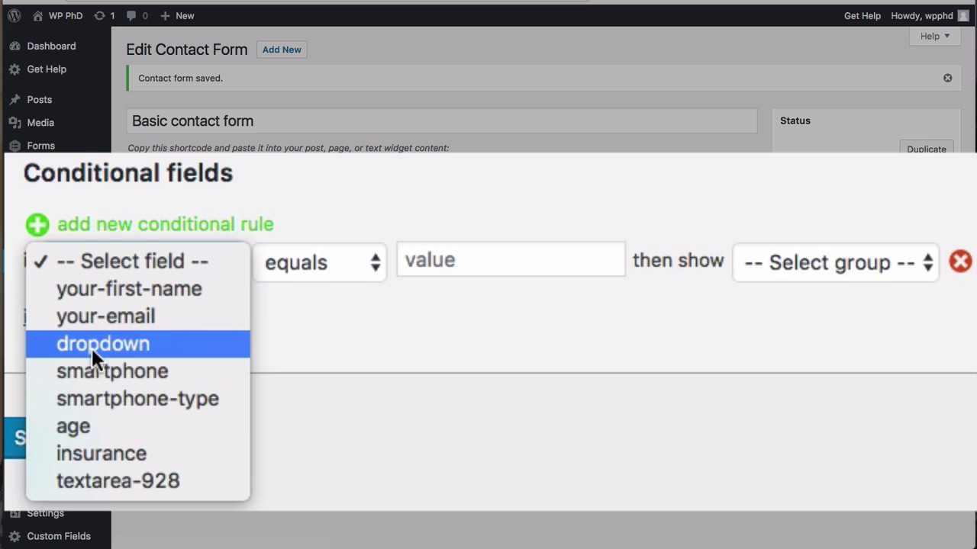
{"action": "left_click", "coordinate": [92, 347]}
{"action": "left_click", "coordinate": [506, 257]}
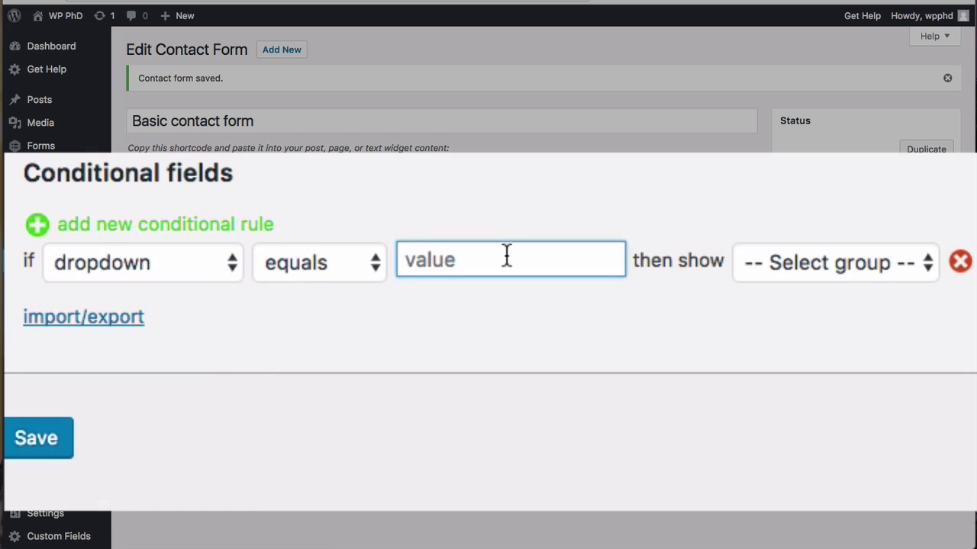
{"action": "type", "text": "Teenager"}
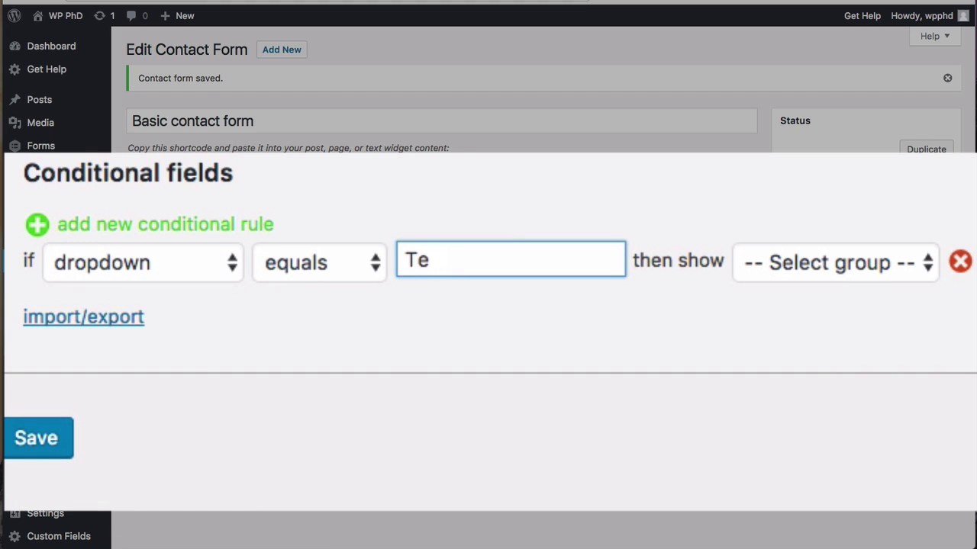
{"action": "double_click", "coordinate": [460, 270]}
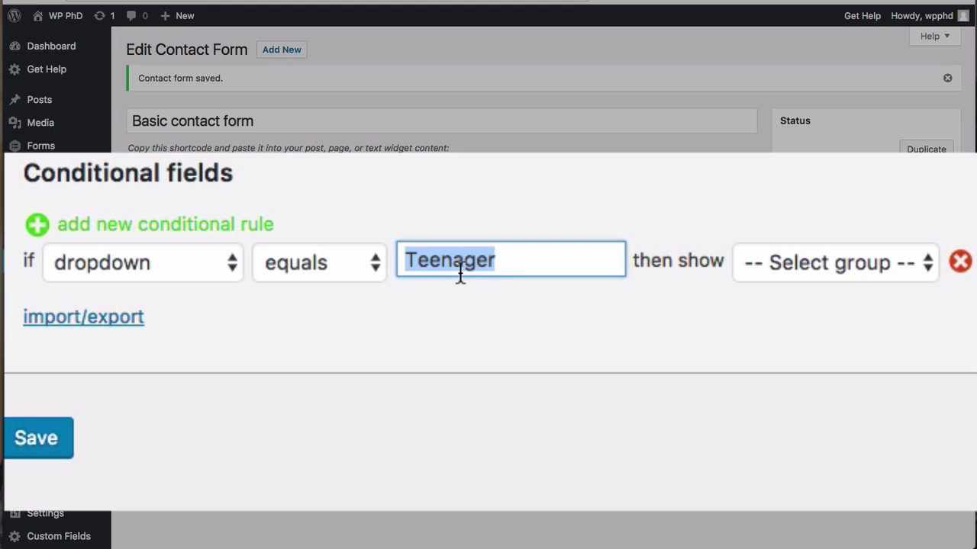
{"action": "left_click", "coordinate": [801, 256]}
{"action": "left_click", "coordinate": [750, 289]}
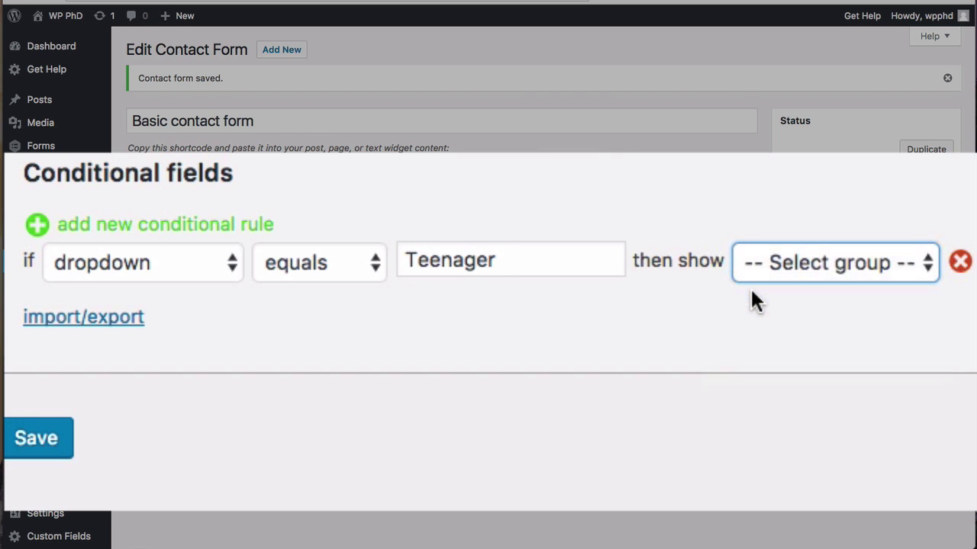
Step: Add a second rule: smartphone equals Yes shows the teen-phone-type group
{"action": "left_click", "coordinate": [146, 235]}
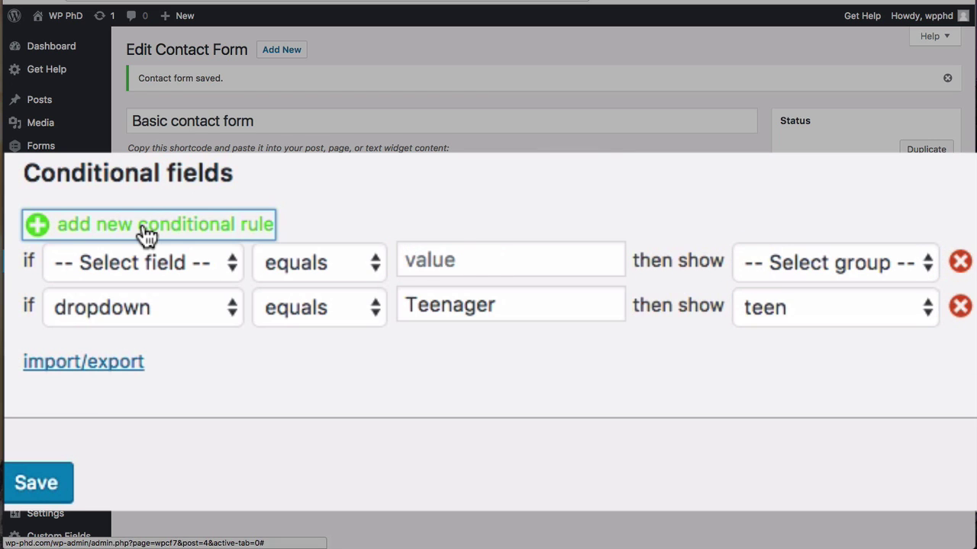
{"action": "left_click", "coordinate": [87, 264]}
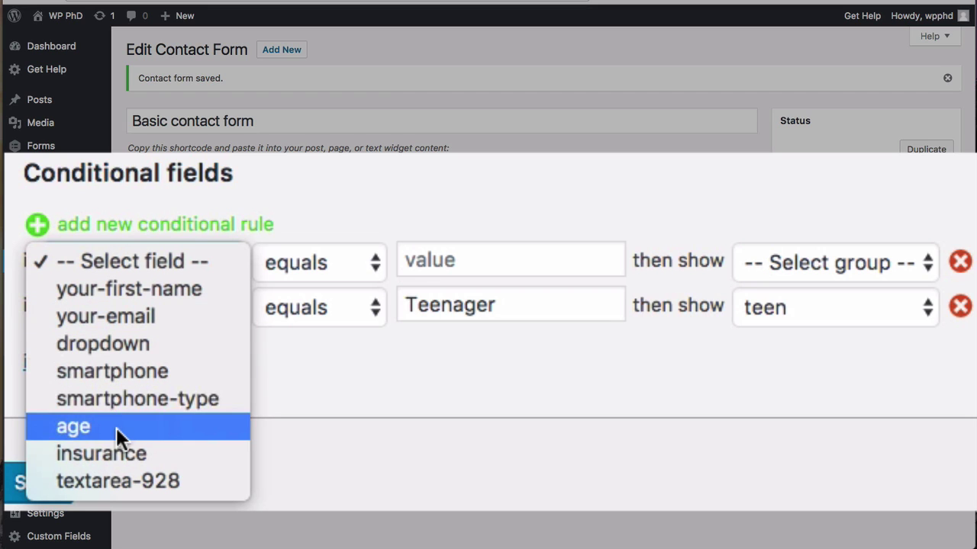
{"action": "left_click", "coordinate": [122, 369]}
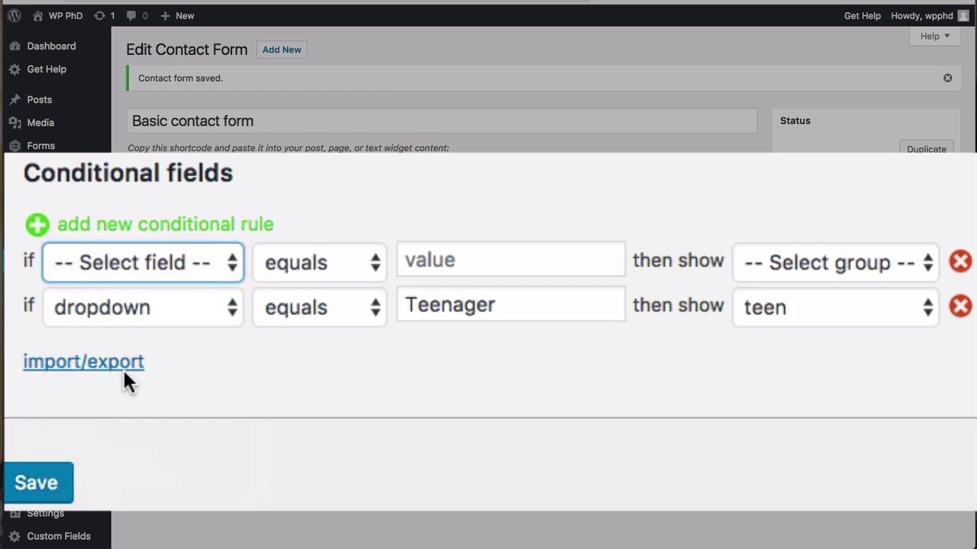
{"action": "left_click", "coordinate": [442, 258]}
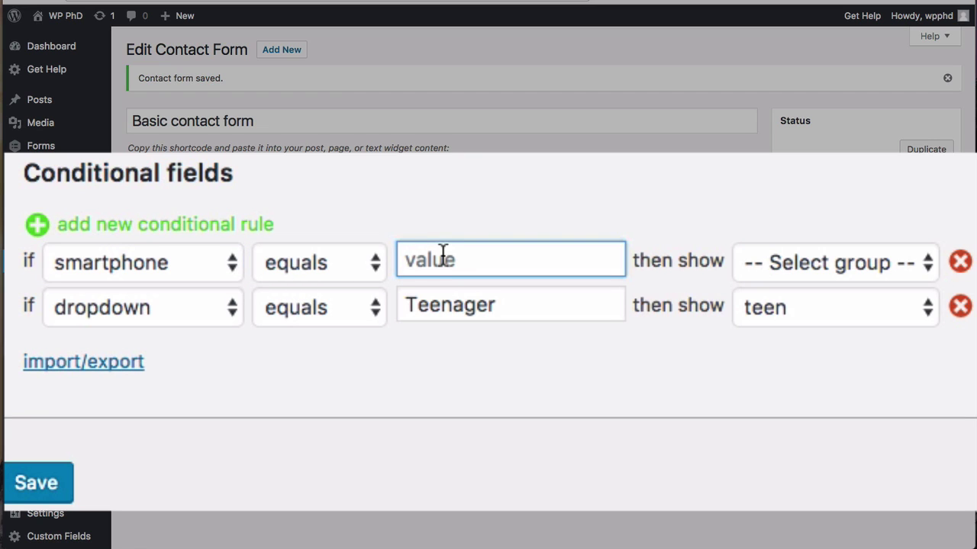
{"action": "type", "text": "Yes"}
{"action": "left_click", "coordinate": [804, 254]}
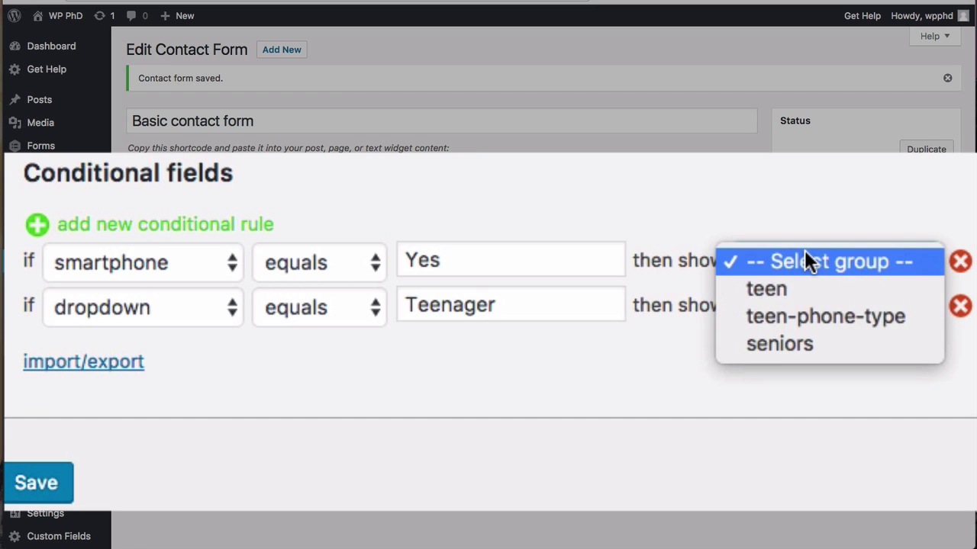
{"action": "left_click", "coordinate": [788, 321]}
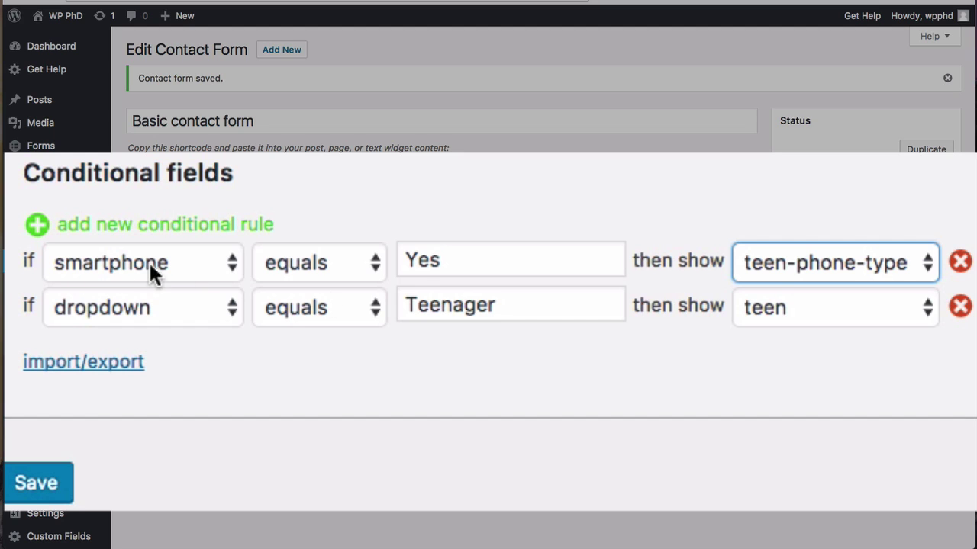
{"action": "left_click", "coordinate": [419, 261]}
{"action": "double_click", "coordinate": [424, 260]}
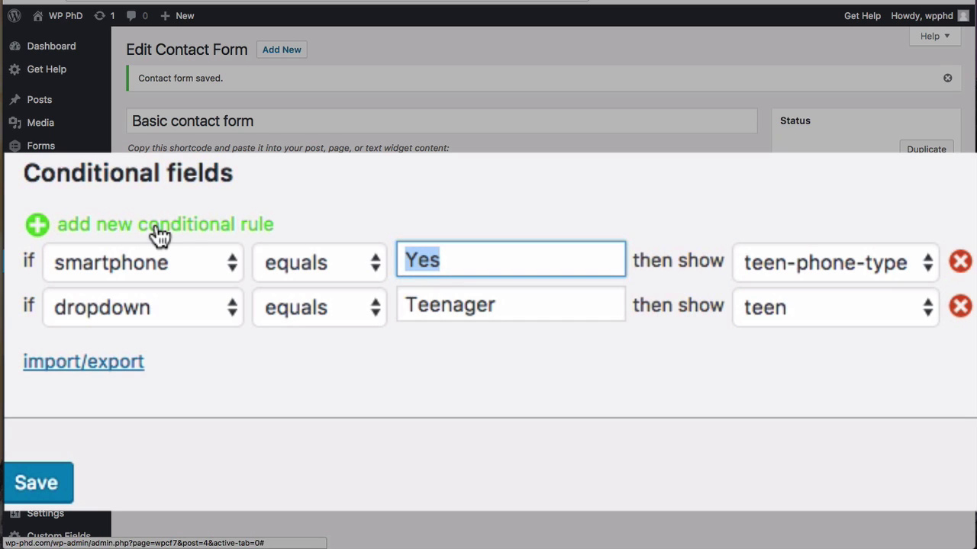
{"action": "left_click", "coordinate": [458, 183]}
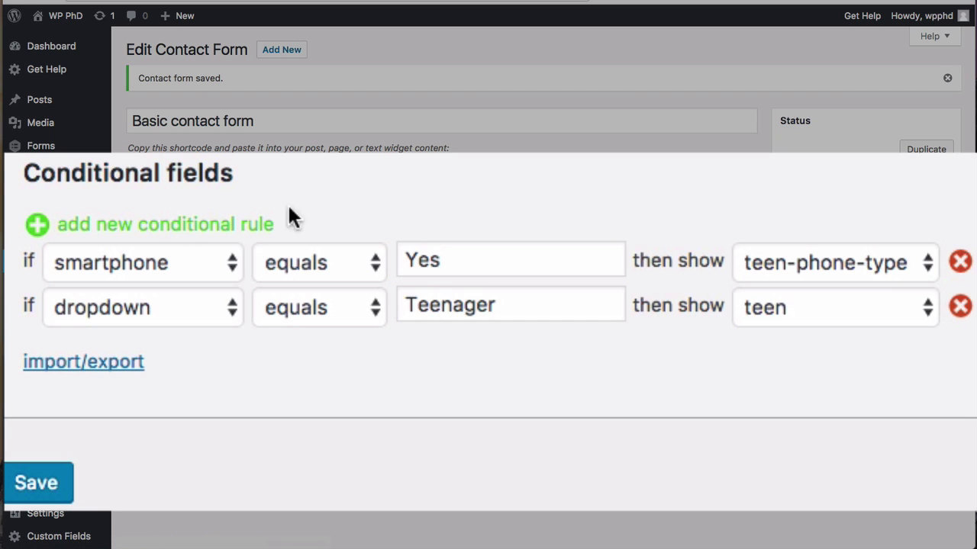
Step: Add a third rule where dropdown equals Senior shows the seniors group, and save the form
{"action": "left_click", "coordinate": [129, 229]}
{"action": "left_click", "coordinate": [112, 254]}
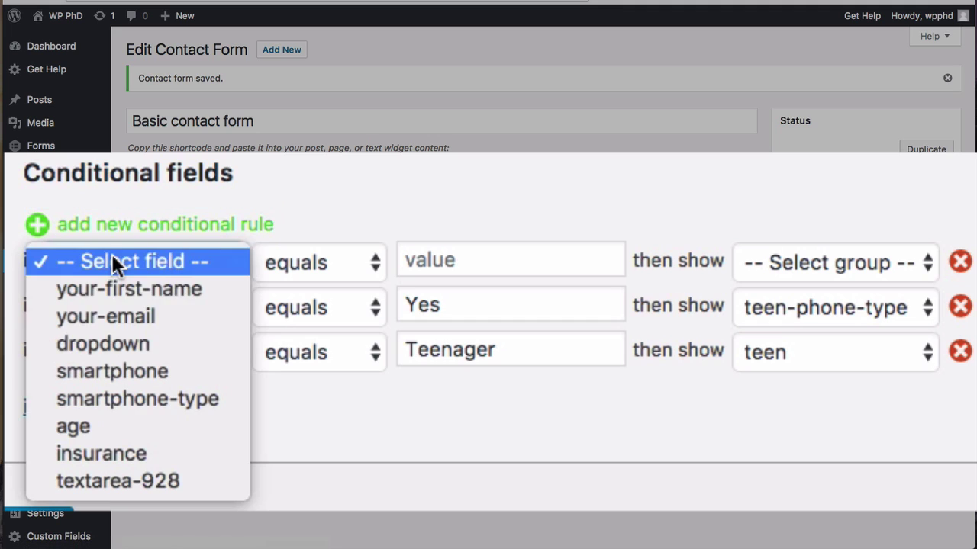
{"action": "left_click", "coordinate": [126, 351]}
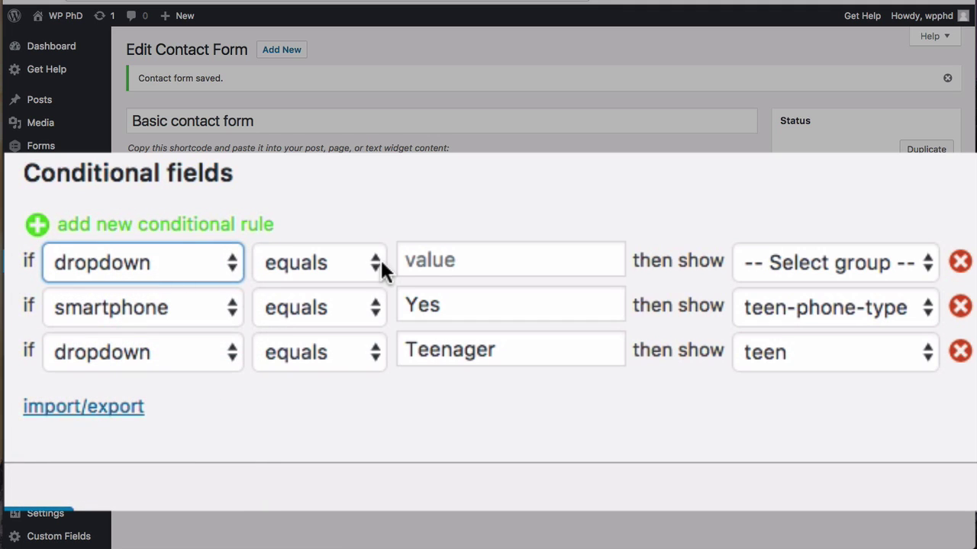
{"action": "left_click", "coordinate": [445, 258]}
{"action": "type", "text": "Senior"}
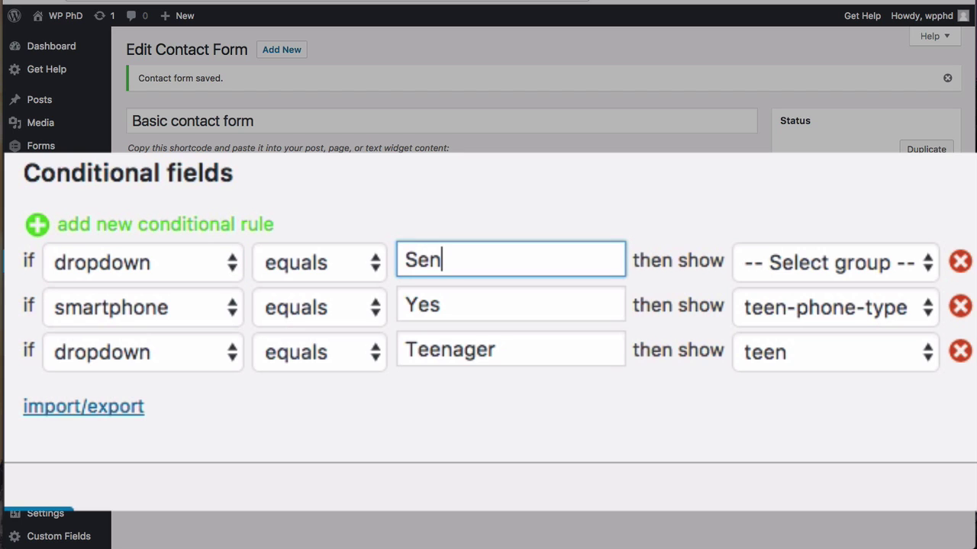
{"action": "left_click", "coordinate": [781, 256]}
{"action": "left_click", "coordinate": [799, 340]}
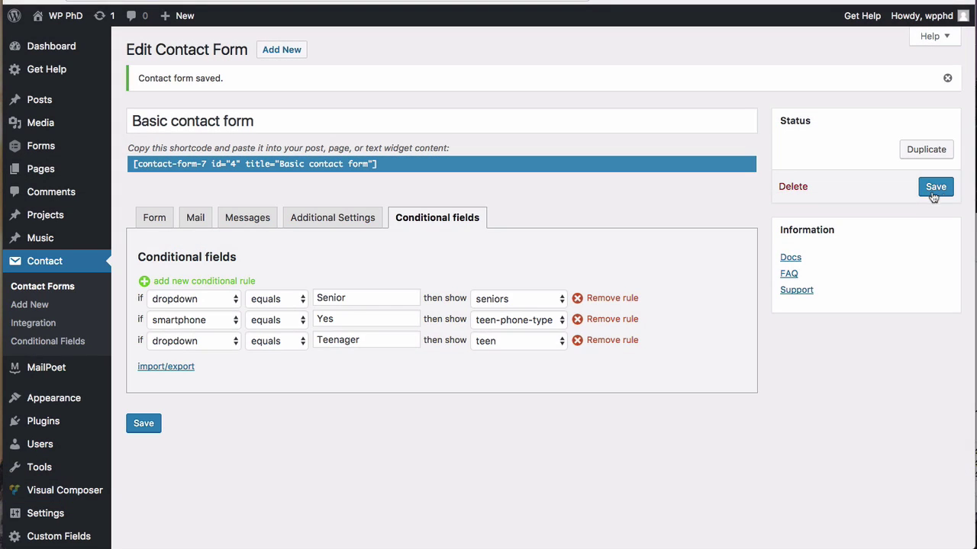
{"action": "left_click", "coordinate": [932, 189]}
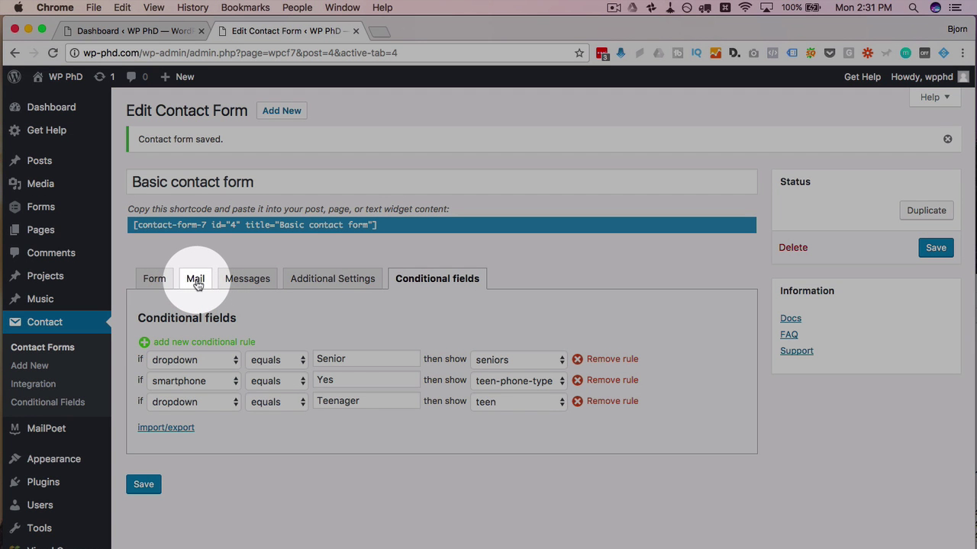
Step: Delete the existing customer-detail text from the Mail tab's Message Body
{"action": "left_click", "coordinate": [196, 280]}
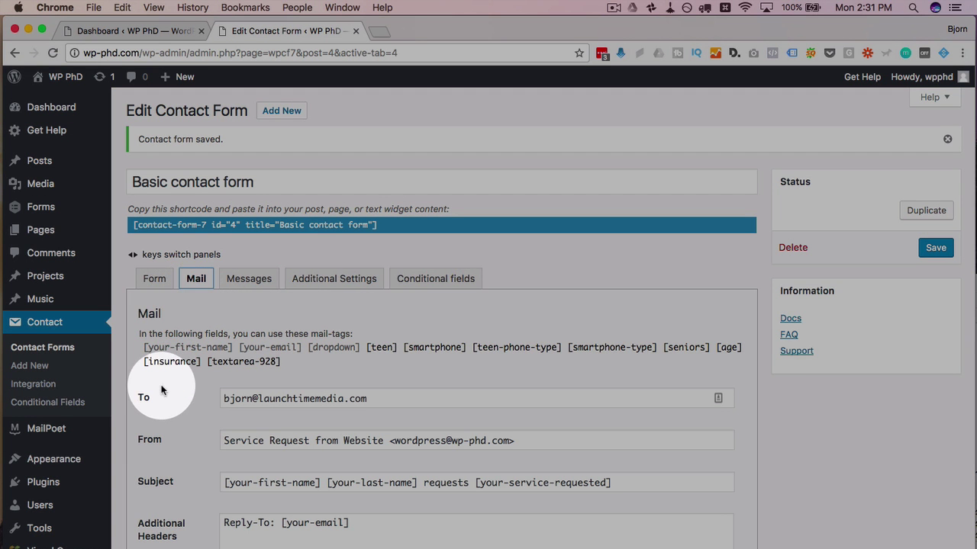
{"action": "scroll", "coordinate": [162, 391], "scroll_direction": "down", "scroll_amount": 4}
{"action": "scroll", "coordinate": [162, 390], "scroll_direction": "down", "scroll_amount": 2}
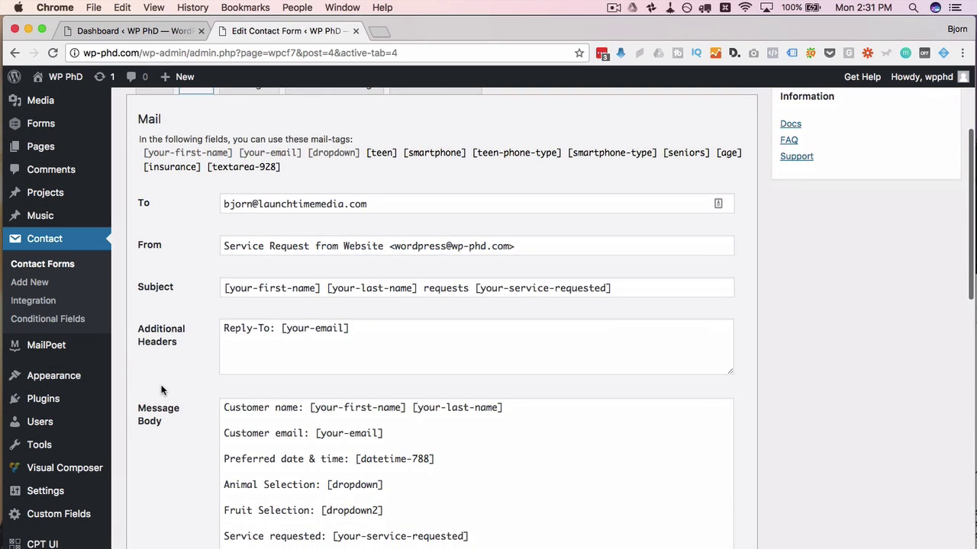
{"action": "scroll", "coordinate": [162, 389], "scroll_direction": "down", "scroll_amount": 1}
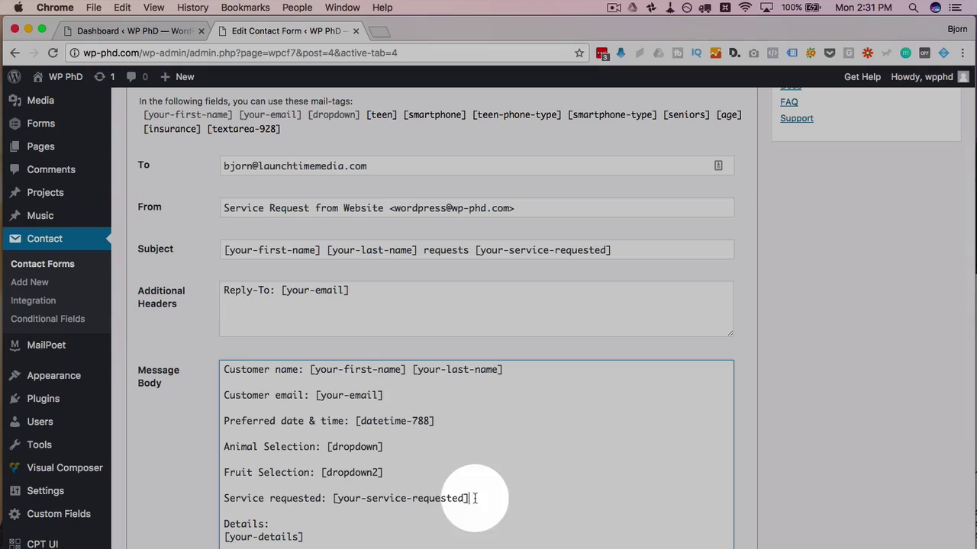
{"action": "left_click_drag", "start_coordinate": [470, 497], "coordinate": [214, 365]}
{"action": "left_click_drag", "start_coordinate": [319, 543], "coordinate": [213, 367]}
{"action": "key", "text": "BackSpace"}
{"action": "scroll", "coordinate": [229, 371], "scroll_direction": "up", "scroll_amount": 3}
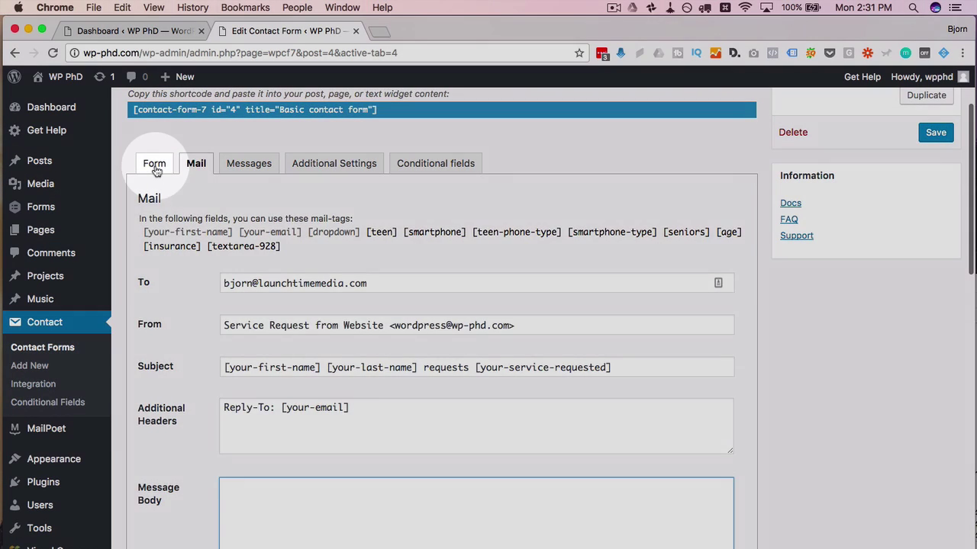
Step: Copy all of the form template code and paste it into the Message Body
{"action": "left_click", "coordinate": [154, 163]}
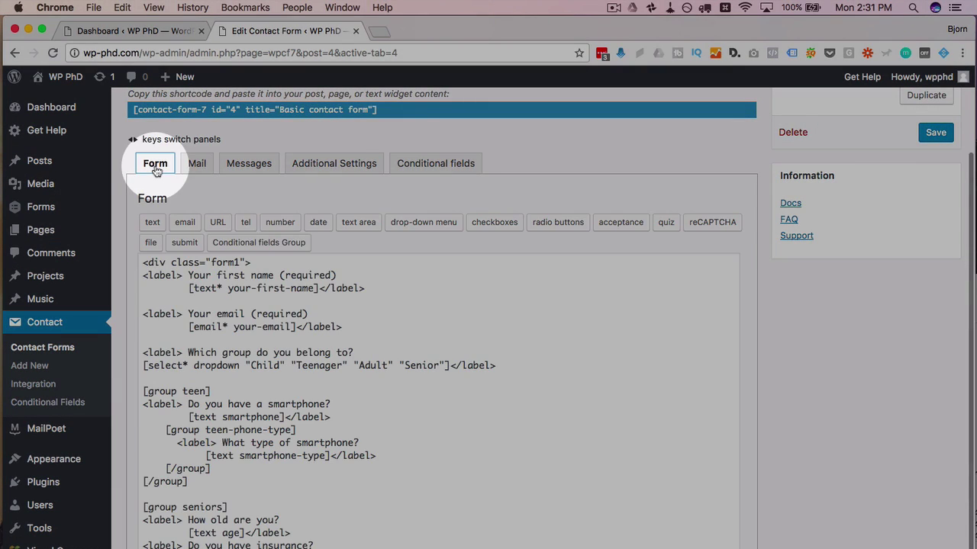
{"action": "left_click", "coordinate": [184, 301]}
{"action": "key", "text": "super+a"}
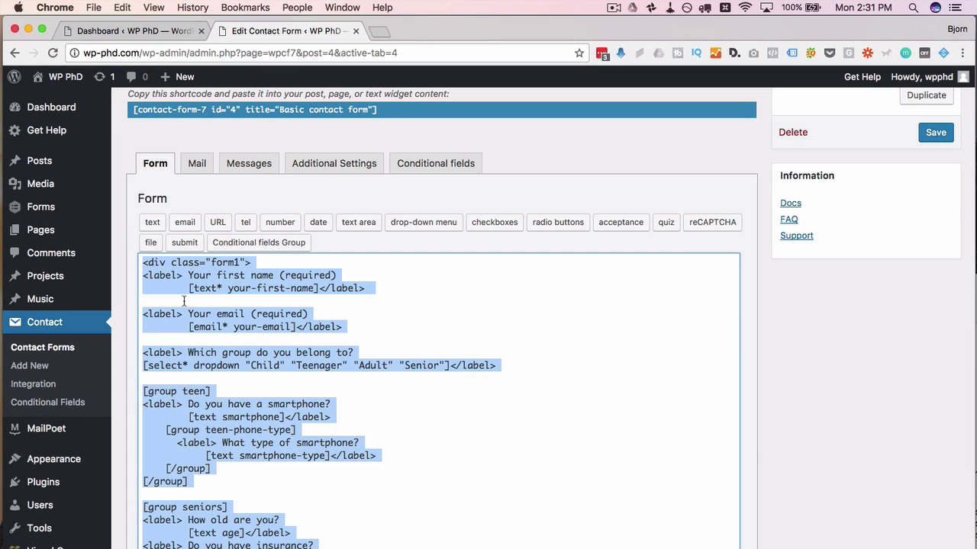
{"action": "left_click", "coordinate": [196, 163]}
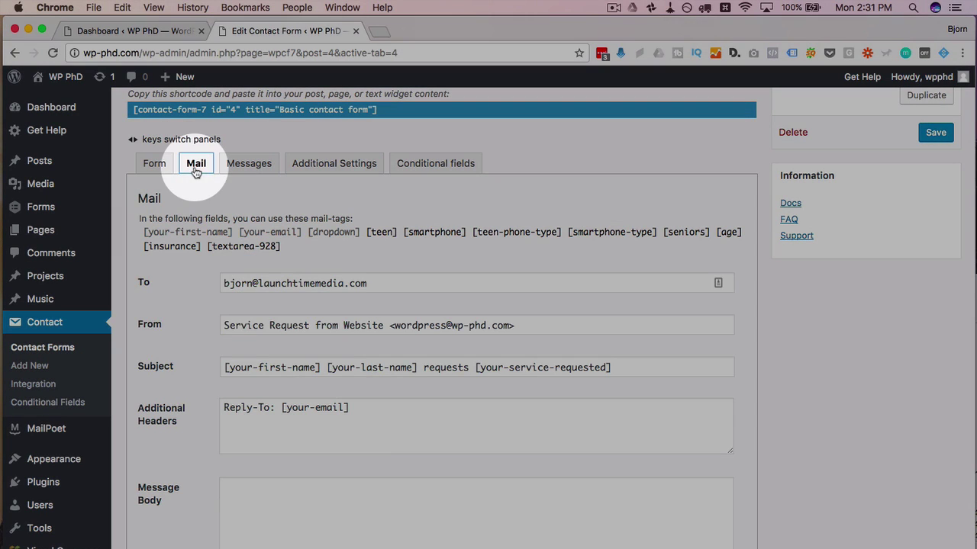
{"action": "left_click", "coordinate": [283, 524]}
{"action": "scroll", "coordinate": [191, 488], "scroll_direction": "down", "scroll_amount": 3}
{"action": "scroll", "coordinate": [191, 488], "scroll_direction": "down", "scroll_amount": 3}
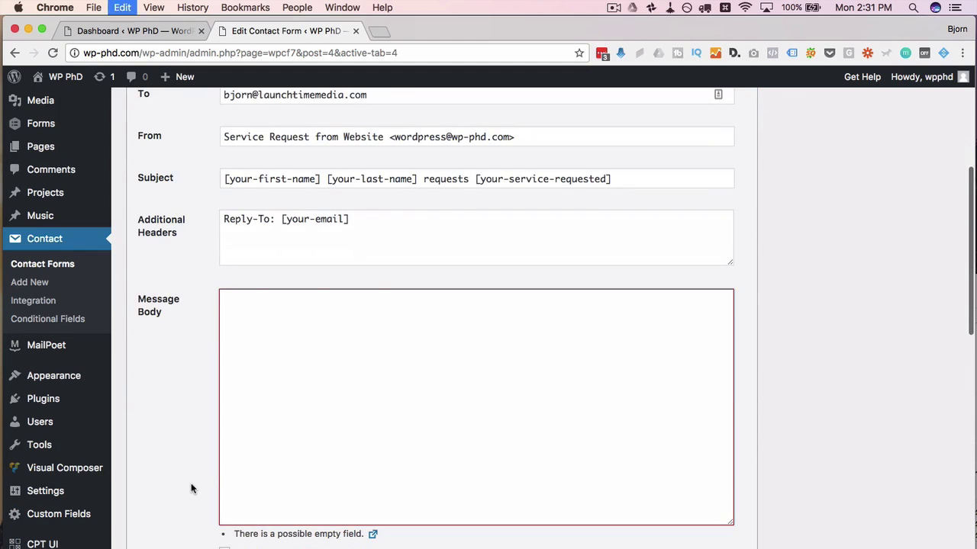
{"action": "key", "text": "super+v"}
{"action": "scroll", "coordinate": [282, 385], "scroll_direction": "up", "scroll_amount": 3}
Step: Strip the div, label and field markup around the first-name and Your email questions, ending email with ':'
{"action": "scroll", "coordinate": [282, 385], "scroll_direction": "up", "scroll_amount": 5}
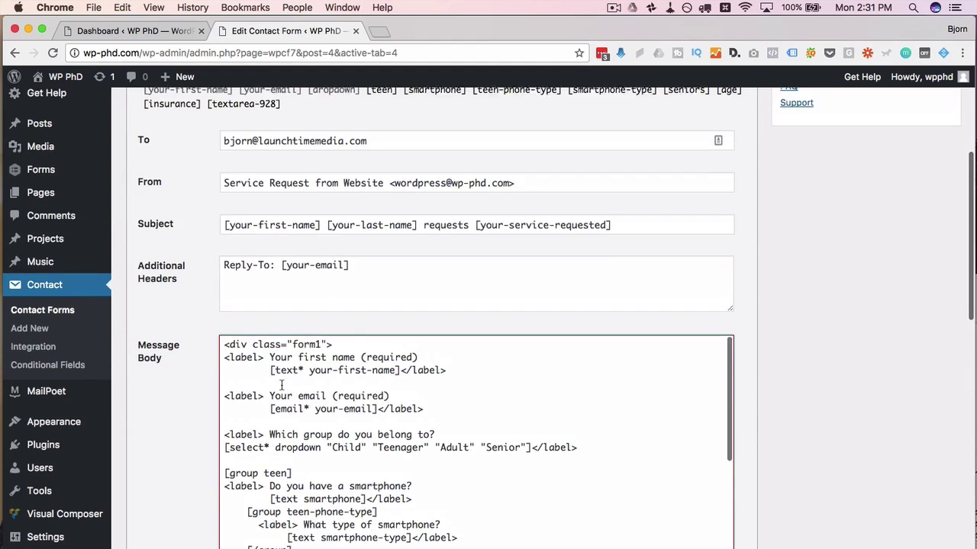
{"action": "left_click", "coordinate": [262, 359]}
{"action": "left_click_drag", "start_coordinate": [261, 359], "coordinate": [211, 344]}
{"action": "key", "text": "BackSpace"}
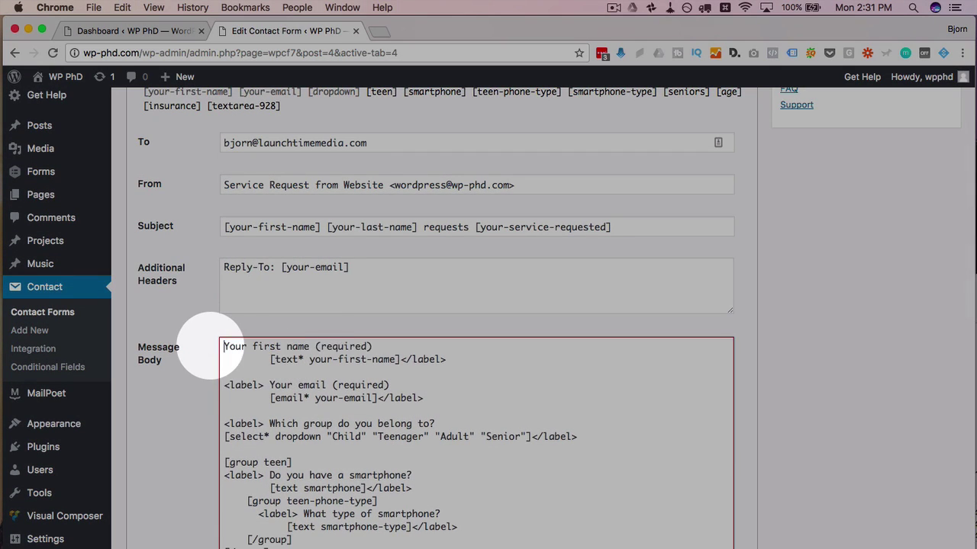
{"action": "left_click_drag", "start_coordinate": [270, 359], "coordinate": [303, 360]}
{"action": "left_click_drag", "start_coordinate": [375, 361], "coordinate": [446, 359]}
{"action": "key", "text": "BackSpace"}
{"action": "key", "text": "BackSpace"}
{"action": "key", "text": "BackSpace"}
{"action": "key", "text": "BackSpace"}
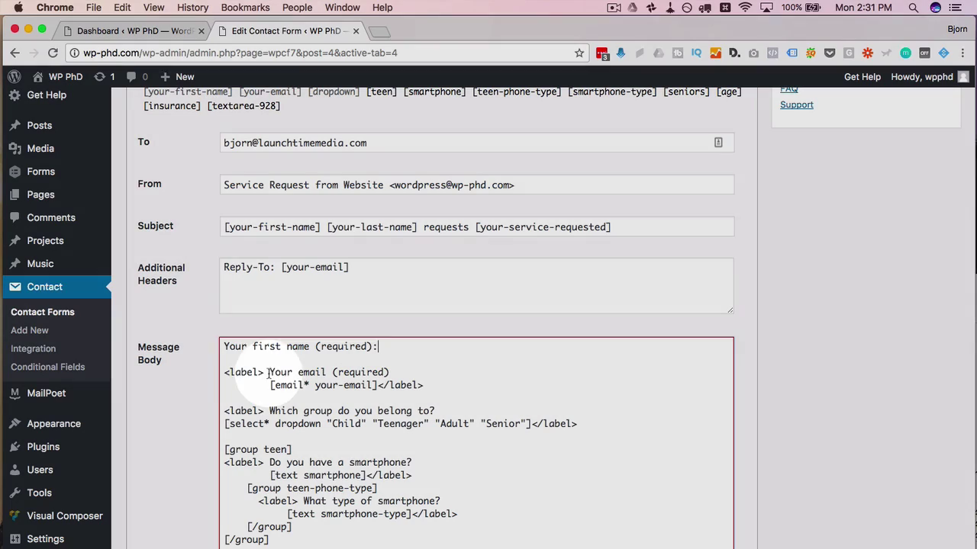
{"action": "left_click_drag", "start_coordinate": [269, 372], "coordinate": [210, 373]}
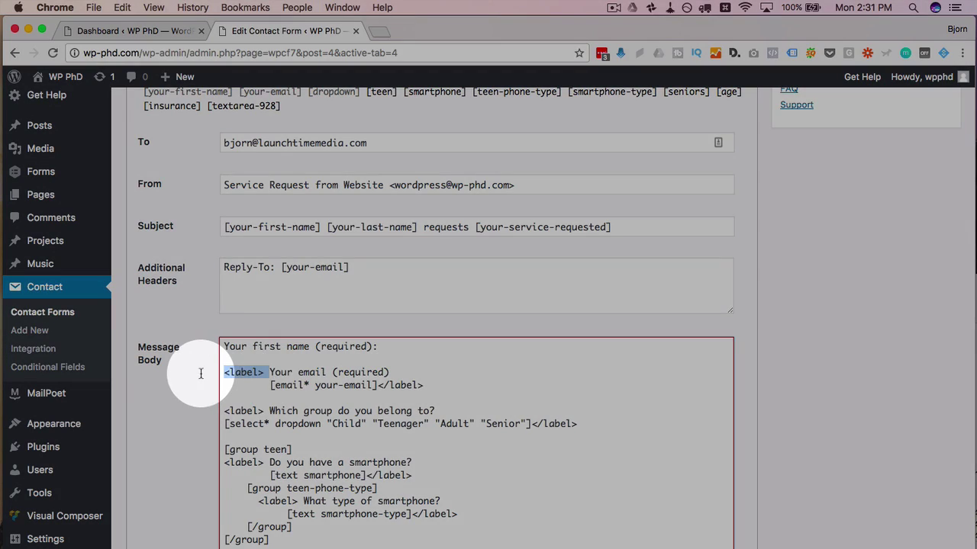
{"action": "key", "text": "BackSpace"}
{"action": "left_click_drag", "start_coordinate": [428, 389], "coordinate": [370, 373]}
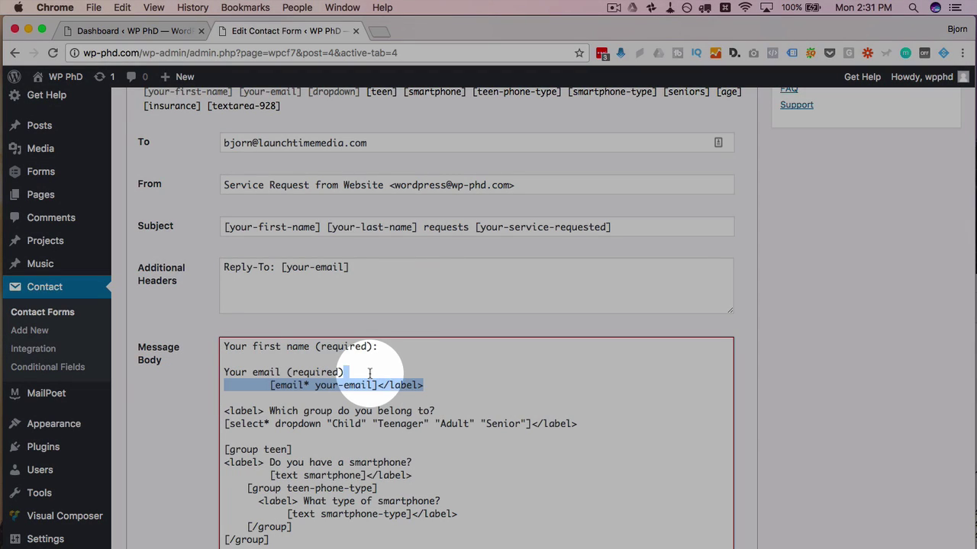
{"action": "type", "text": ":"}
Step: Remove the group question's label and dropdown line, and rename the teen group tag to 'Teen group'
{"action": "left_click_drag", "start_coordinate": [264, 398], "coordinate": [220, 396]}
{"action": "key", "text": "BackSpace"}
{"action": "left_click_drag", "start_coordinate": [583, 411], "coordinate": [514, 405]}
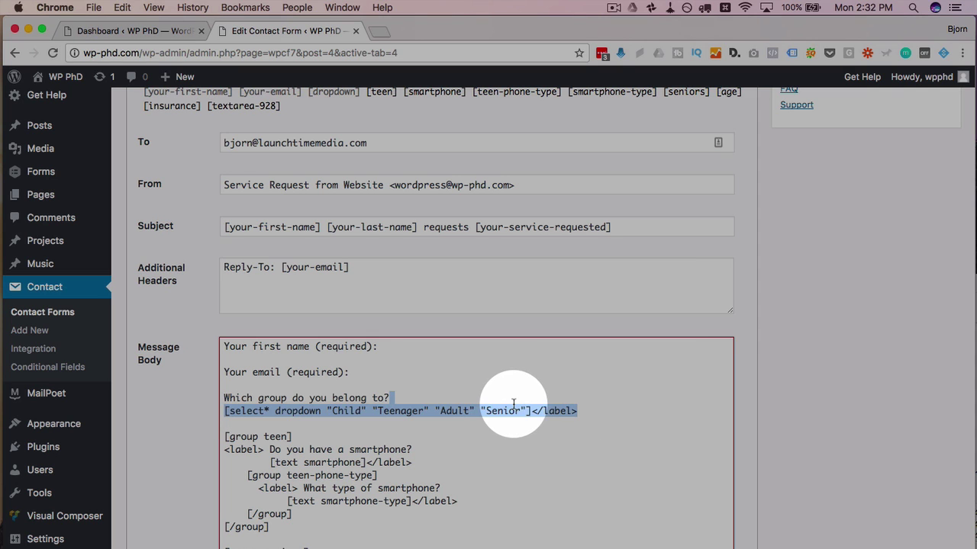
{"action": "key", "text": "BackSpace"}
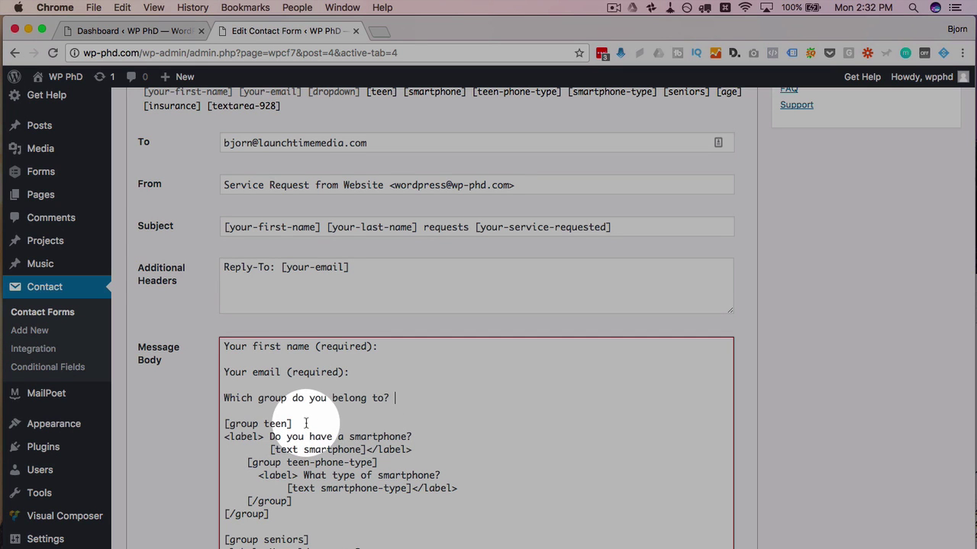
{"action": "left_click_drag", "start_coordinate": [271, 436], "coordinate": [214, 424]}
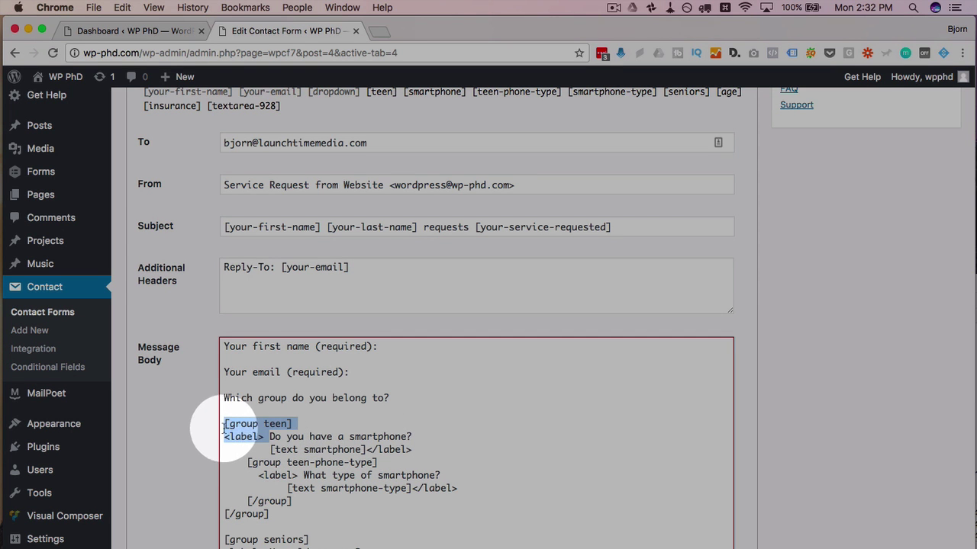
{"action": "left_click", "coordinate": [257, 424]}
{"action": "left_click_drag", "start_coordinate": [309, 423], "coordinate": [223, 423]}
{"action": "type", "text": "Teen group"}
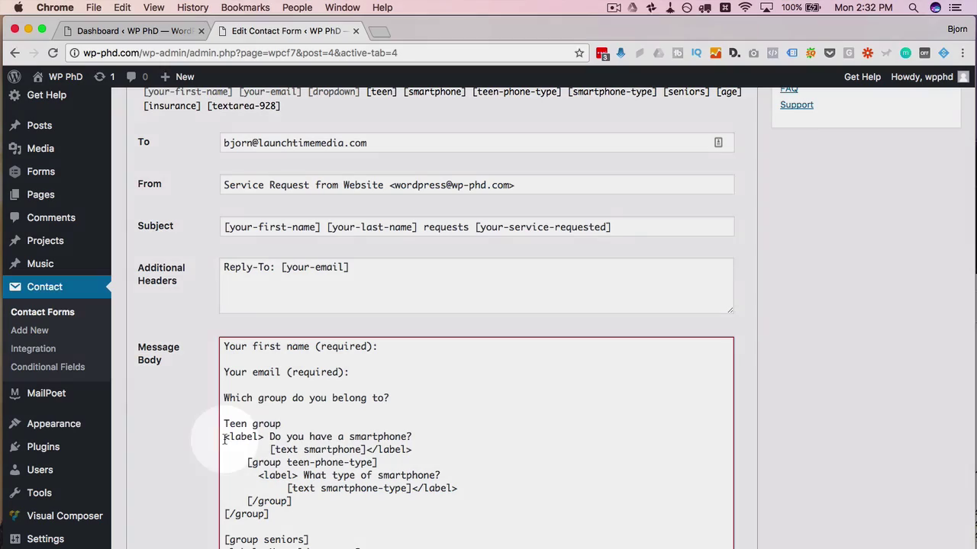
Step: Delete the smartphone labels, field lines and closing group tags, then type 'Seniors group'
{"action": "left_click_drag", "start_coordinate": [223, 436], "coordinate": [266, 436]}
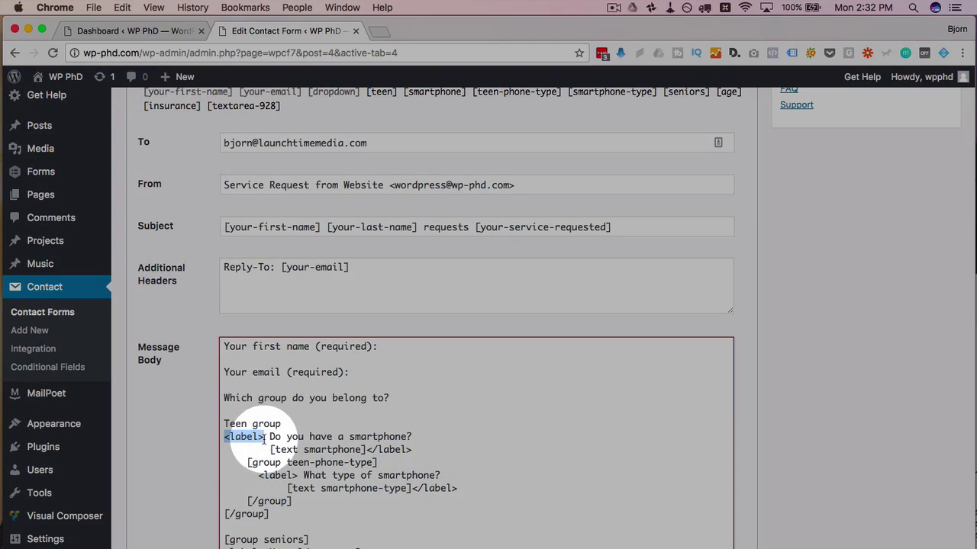
{"action": "key", "text": "Return"}
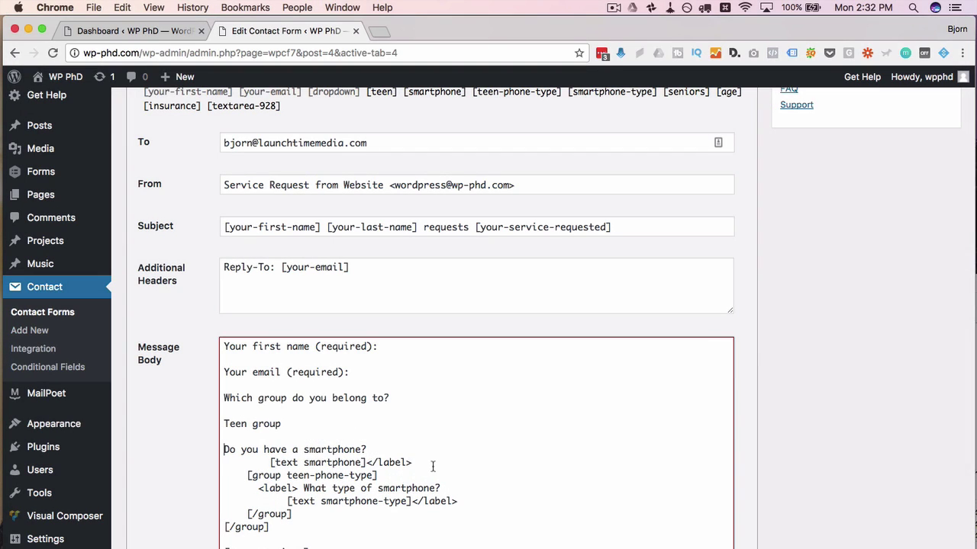
{"action": "left_click_drag", "start_coordinate": [415, 463], "coordinate": [244, 464]}
{"action": "key", "text": "BackSpace"}
{"action": "key", "text": "BackSpace"}
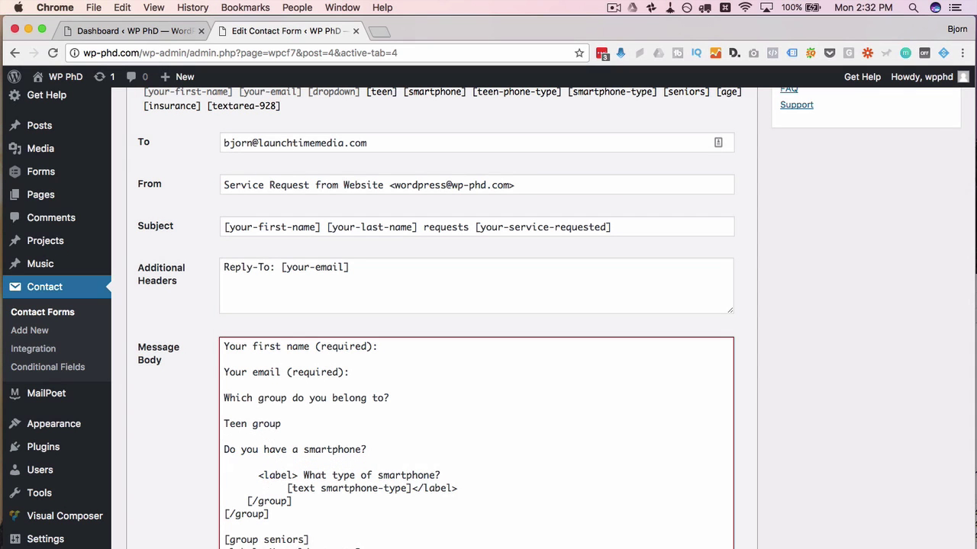
{"action": "key", "text": "Return"}
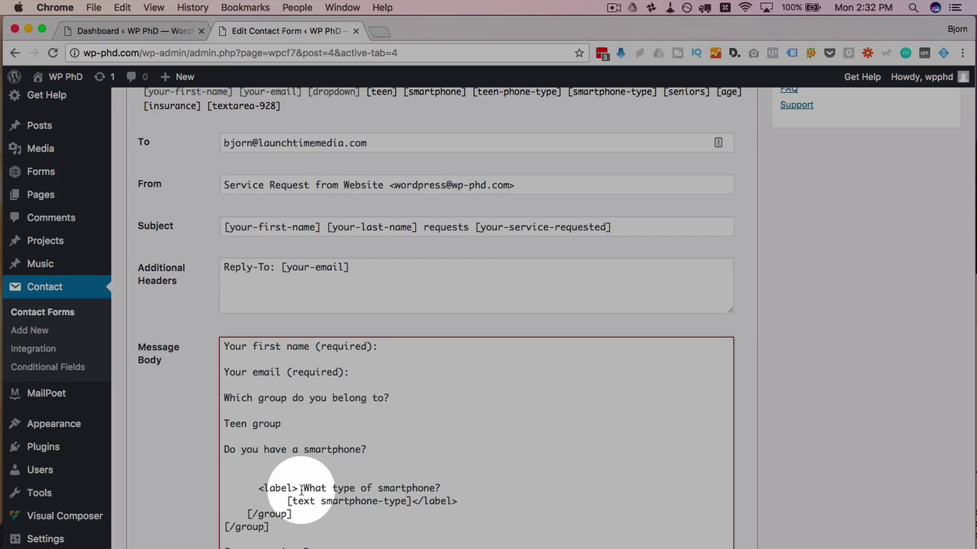
{"action": "left_click_drag", "start_coordinate": [302, 489], "coordinate": [221, 474]}
{"action": "key", "text": "BackSpace"}
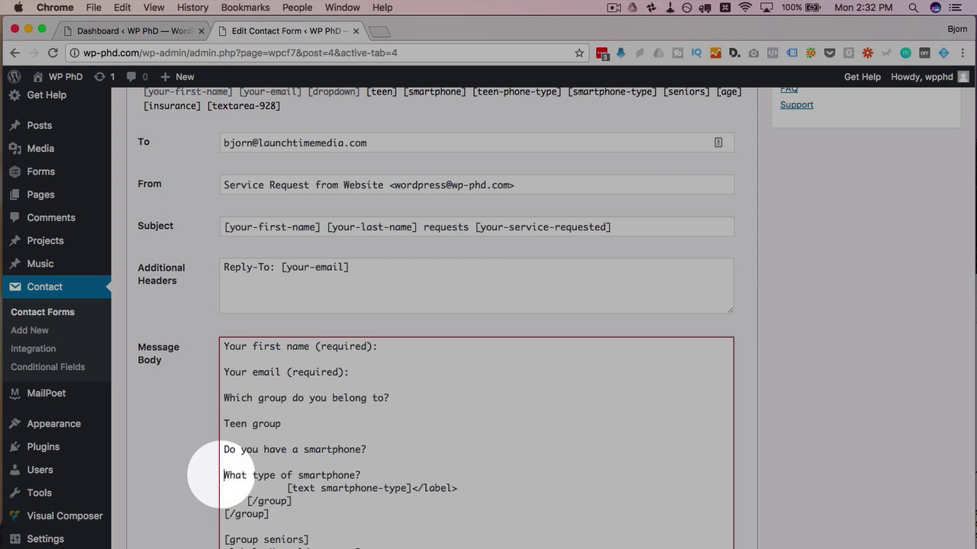
{"action": "left_click", "coordinate": [461, 488]}
{"action": "left_click_drag", "start_coordinate": [460, 488], "coordinate": [410, 475]}
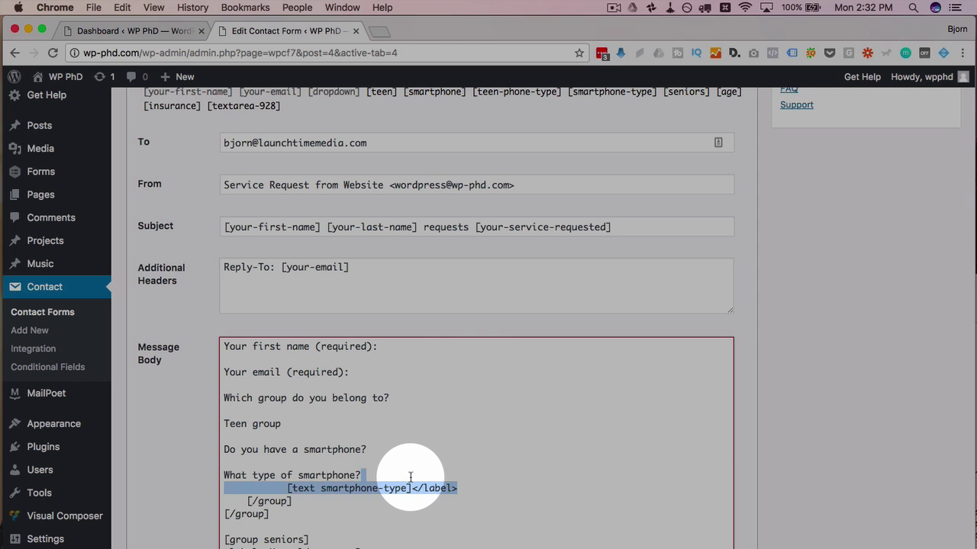
{"action": "key", "text": "BackSpace"}
{"action": "left_click_drag", "start_coordinate": [308, 499], "coordinate": [218, 492]}
{"action": "key", "text": "BackSpace"}
{"action": "type", "text": "Se"}
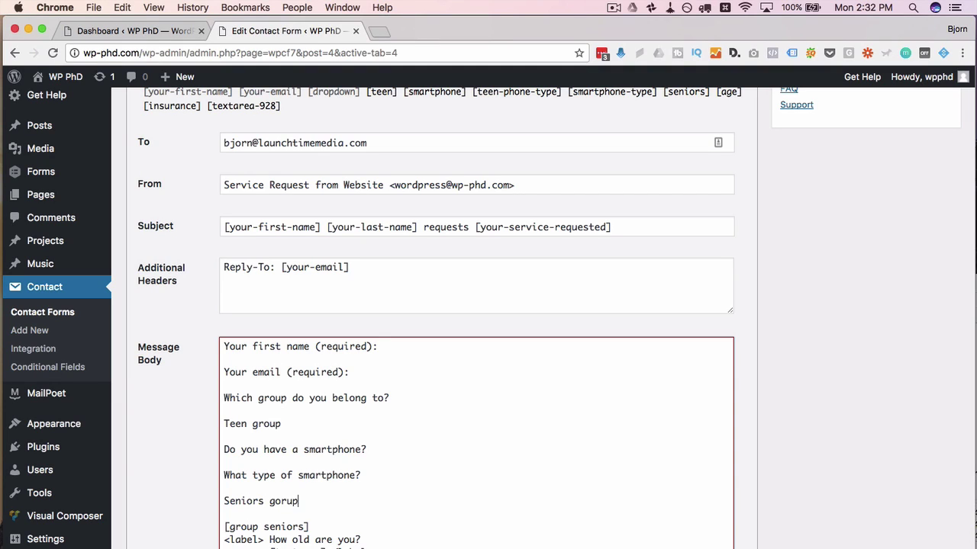
{"action": "type", "text": "niors group"}
Step: Remove the seniors group markup, age and insurance field lines, and the closing group tag
{"action": "scroll", "coordinate": [321, 481], "scroll_direction": "down", "scroll_amount": 2}
{"action": "left_click_drag", "start_coordinate": [267, 462], "coordinate": [225, 450]}
{"action": "key", "text": "BackSpace"}
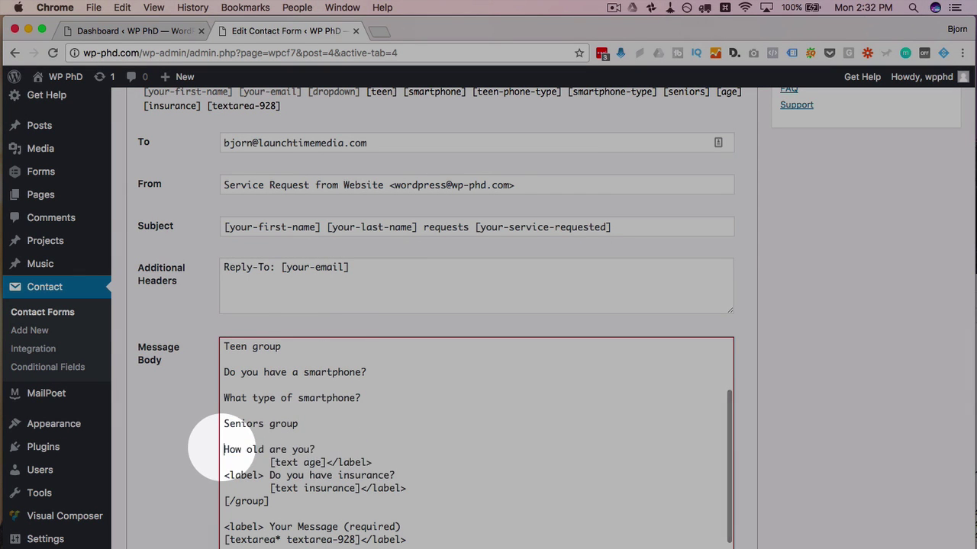
{"action": "left_click_drag", "start_coordinate": [385, 462], "coordinate": [355, 452]}
{"action": "key", "text": "BackSpace"}
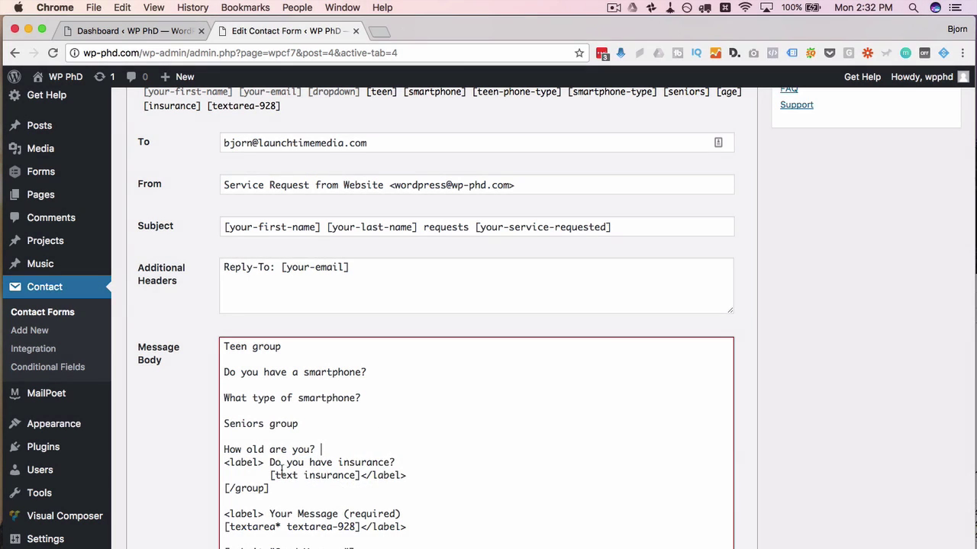
{"action": "left_click_drag", "start_coordinate": [267, 462], "coordinate": [204, 459]}
{"action": "key", "text": "Return"}
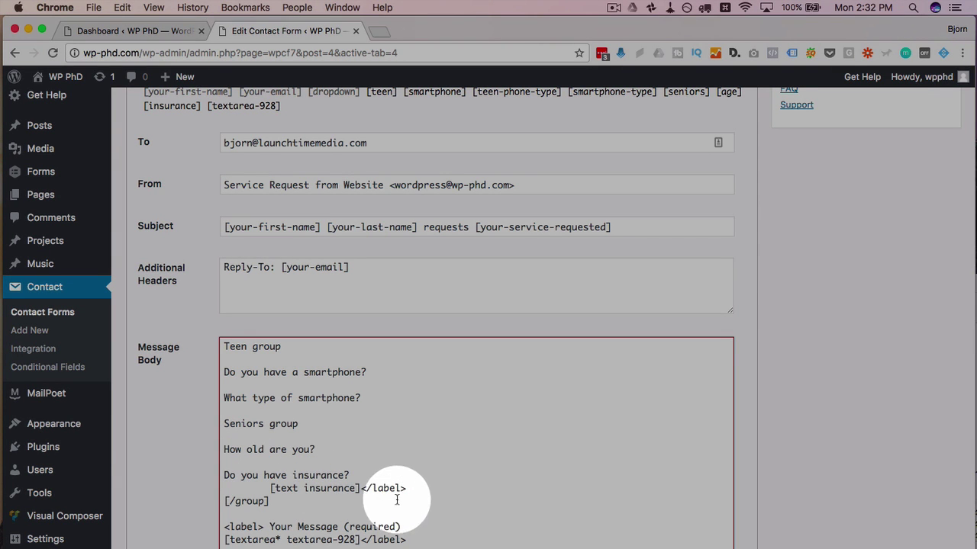
{"action": "left_click_drag", "start_coordinate": [406, 489], "coordinate": [381, 478]}
{"action": "key", "text": "BackSpace"}
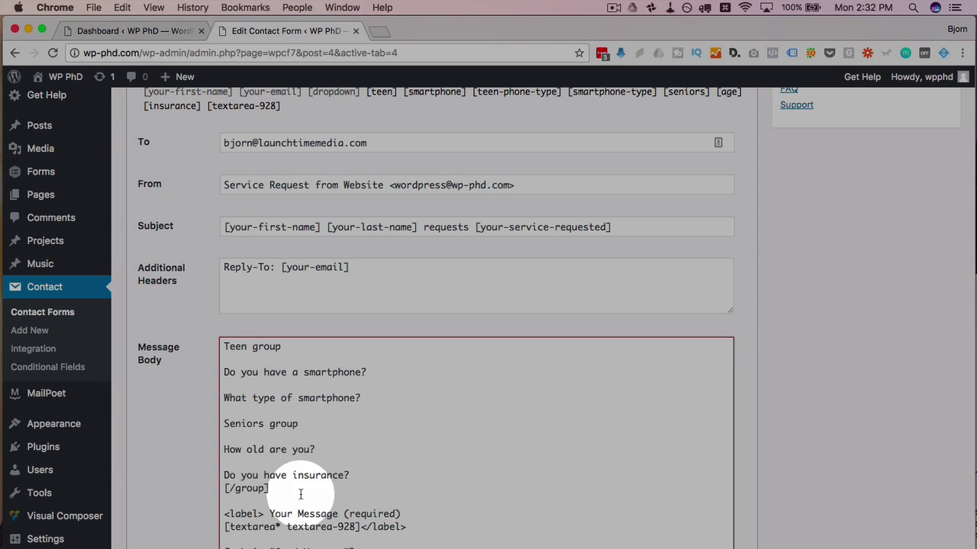
{"action": "left_click_drag", "start_coordinate": [300, 492], "coordinate": [218, 489]}
{"action": "key", "text": "Return"}
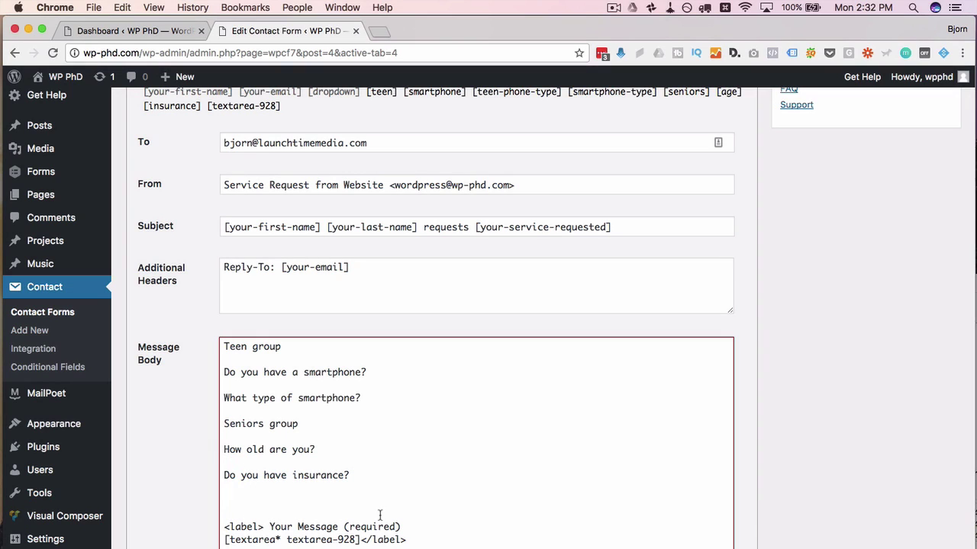
{"action": "key", "text": "Delete"}
{"action": "key", "text": "Delete"}
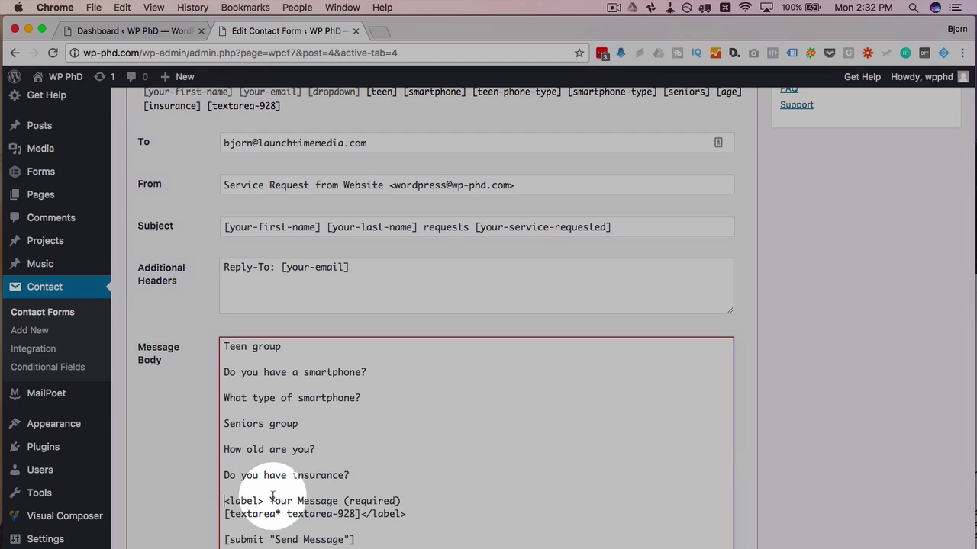
Step: Delete the Your Message label tag, the textarea line, and the trailing submit and closing markup
{"action": "left_click_drag", "start_coordinate": [272, 501], "coordinate": [223, 502]}
{"action": "key", "text": "BackSpace"}
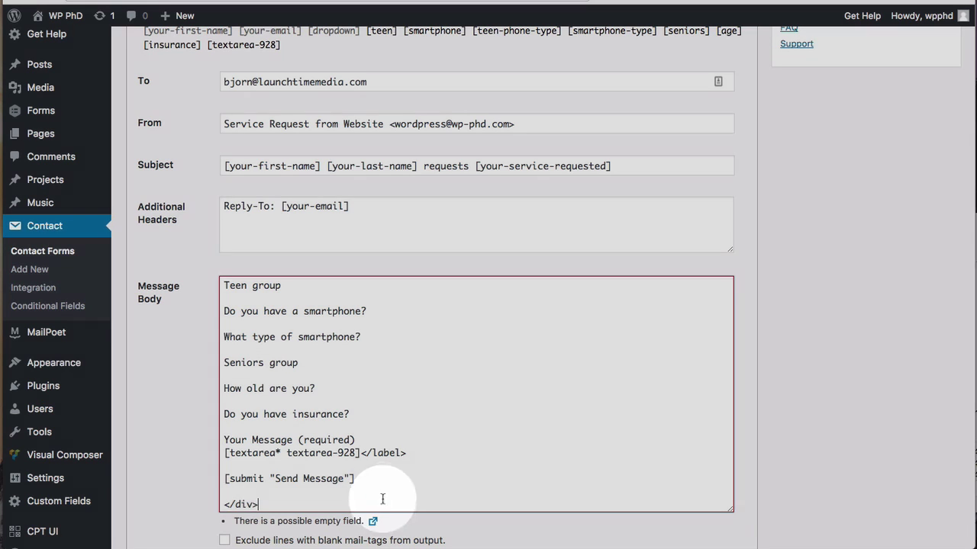
{"action": "left_click_drag", "start_coordinate": [388, 508], "coordinate": [360, 454]}
{"action": "key", "text": "BackSpace"}
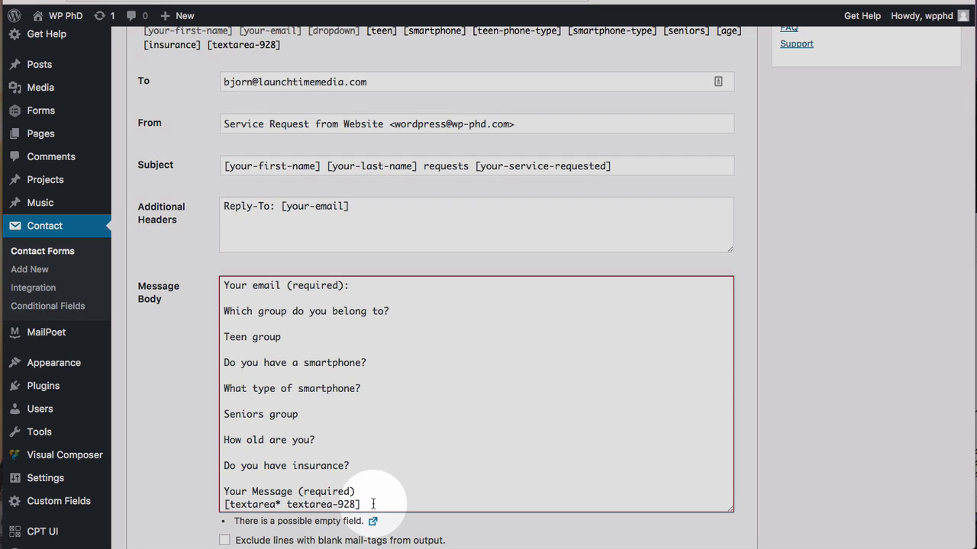
{"action": "left_click_drag", "start_coordinate": [371, 501], "coordinate": [371, 496]}
{"action": "key", "text": "BackSpace"}
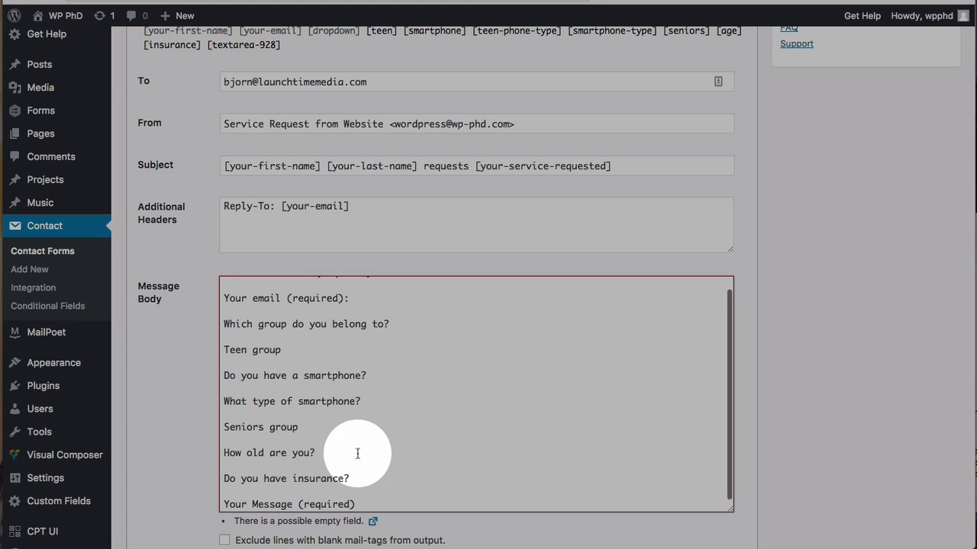
{"action": "scroll", "coordinate": [356, 447], "scroll_direction": "up", "scroll_amount": 5}
Step: Insert the [your-first-name] mail-tag after the first-name question
{"action": "scroll", "coordinate": [194, 376], "scroll_direction": "down", "scroll_amount": 3}
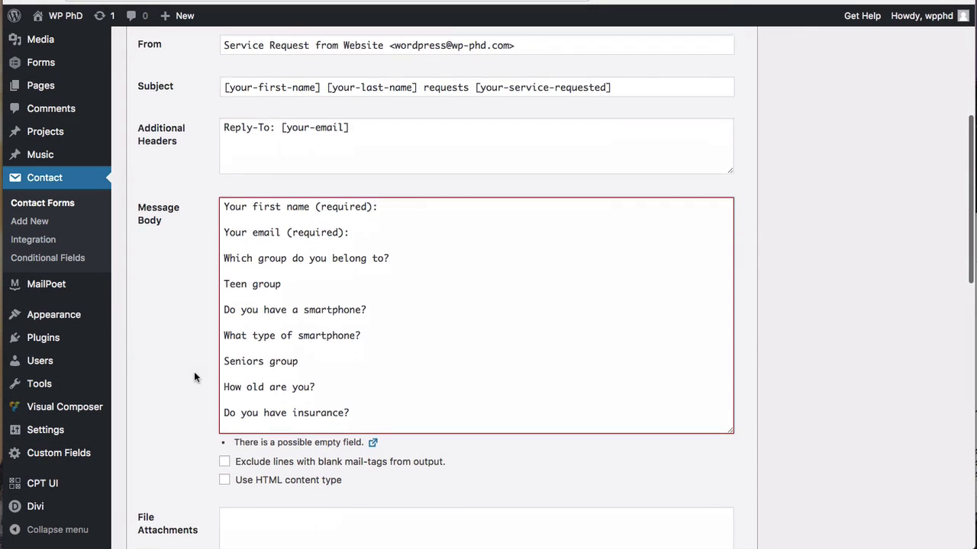
{"action": "left_click", "coordinate": [404, 214]}
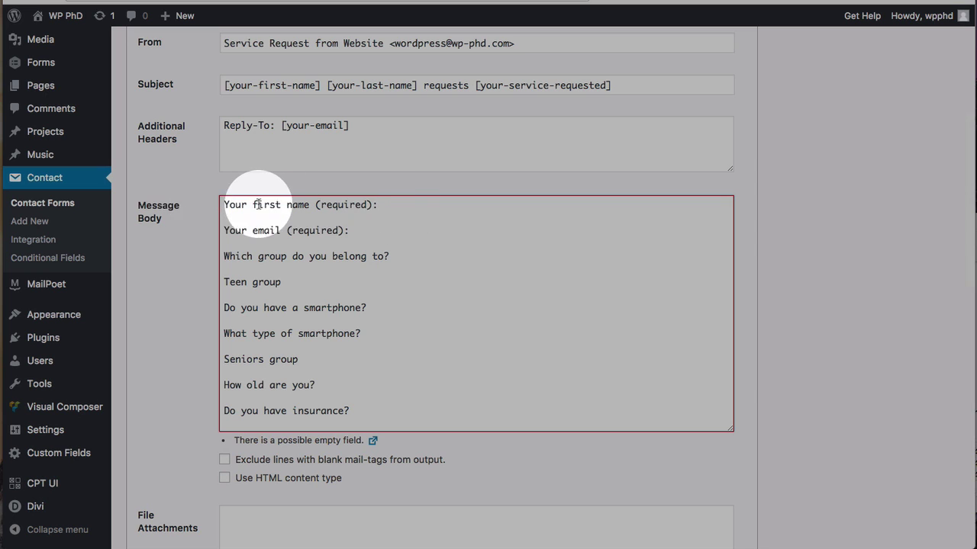
{"action": "scroll", "coordinate": [178, 204], "scroll_direction": "up", "scroll_amount": 4}
{"action": "scroll", "coordinate": [178, 204], "scroll_direction": "up", "scroll_amount": 1}
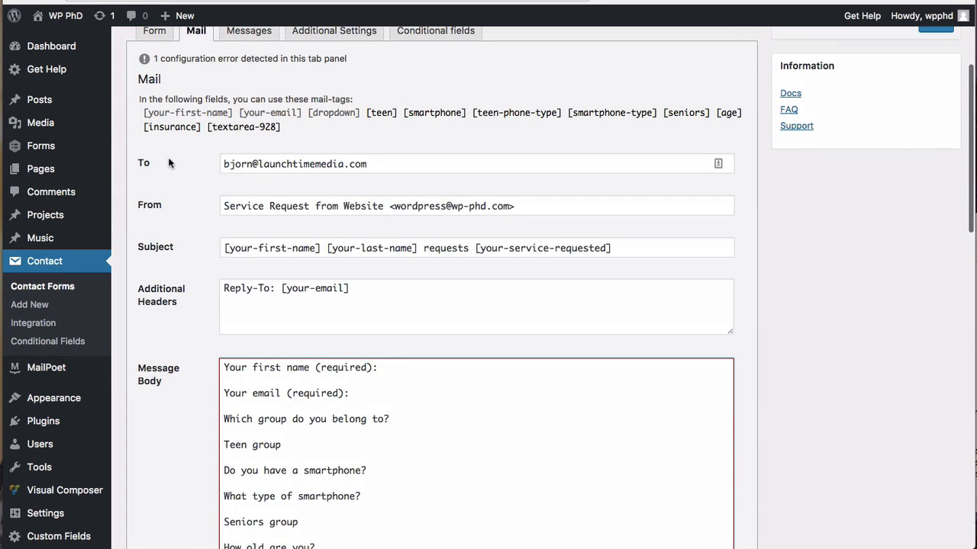
{"action": "left_click_drag", "start_coordinate": [145, 113], "coordinate": [230, 120]}
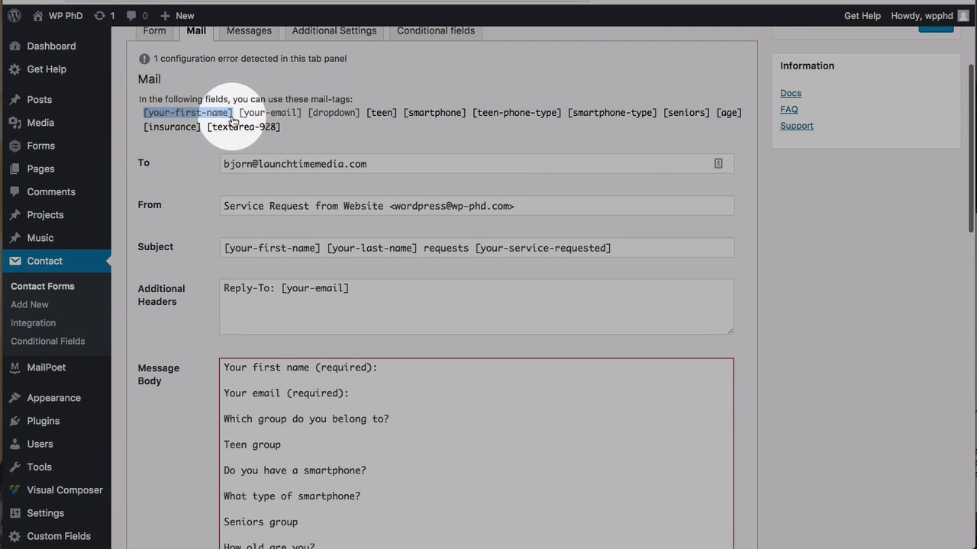
{"action": "key", "text": "super+c"}
{"action": "scroll", "coordinate": [382, 349], "scroll_direction": "down", "scroll_amount": 1}
{"action": "left_click", "coordinate": [390, 355]}
{"action": "key", "text": "super+v"}
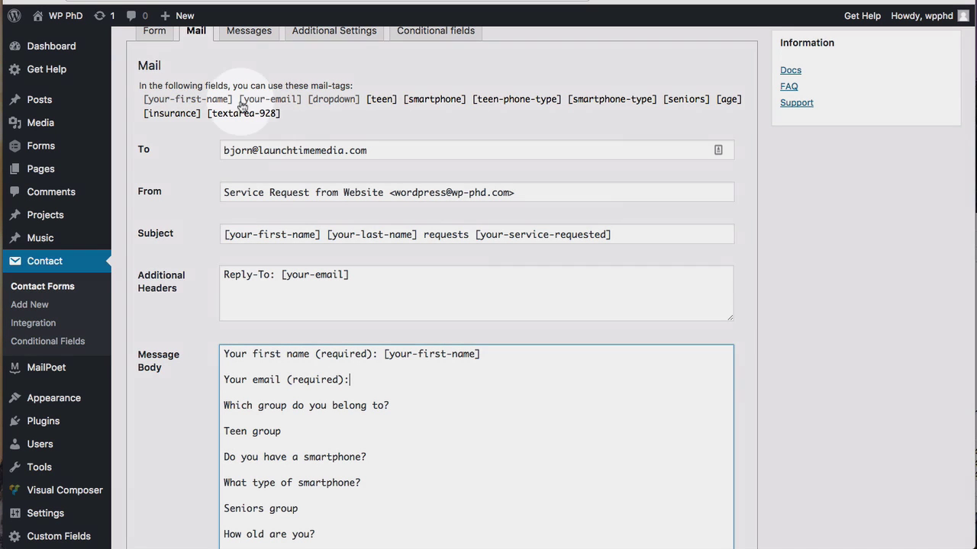
Step: Add the your-email and group dropdown mail-tags after their questions
{"action": "left_click_drag", "start_coordinate": [240, 100], "coordinate": [301, 100]}
{"action": "key", "text": "super+c"}
{"action": "left_click", "coordinate": [364, 379]}
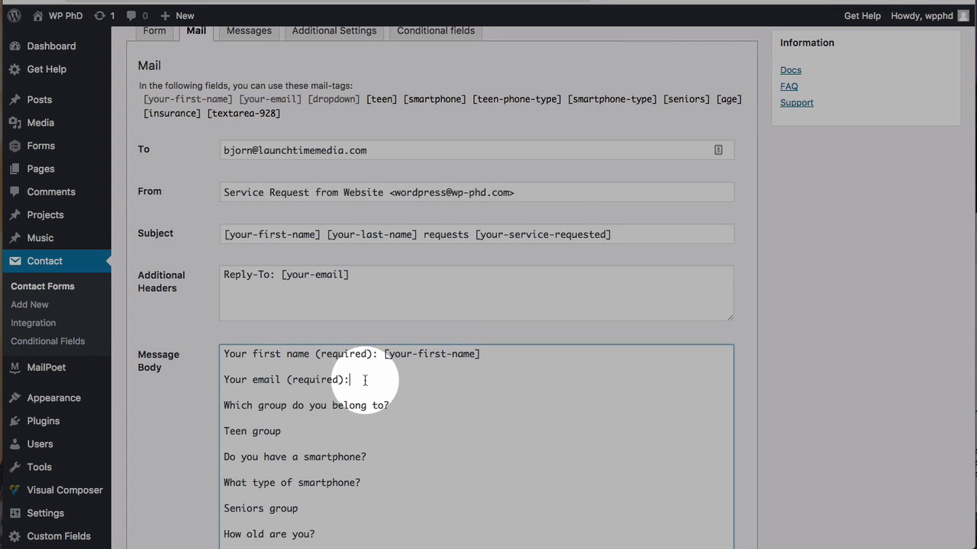
{"action": "key", "text": "super+v"}
{"action": "left_click_drag", "start_coordinate": [309, 100], "coordinate": [357, 100]}
{"action": "key", "text": "super+c"}
{"action": "left_click", "coordinate": [402, 407]}
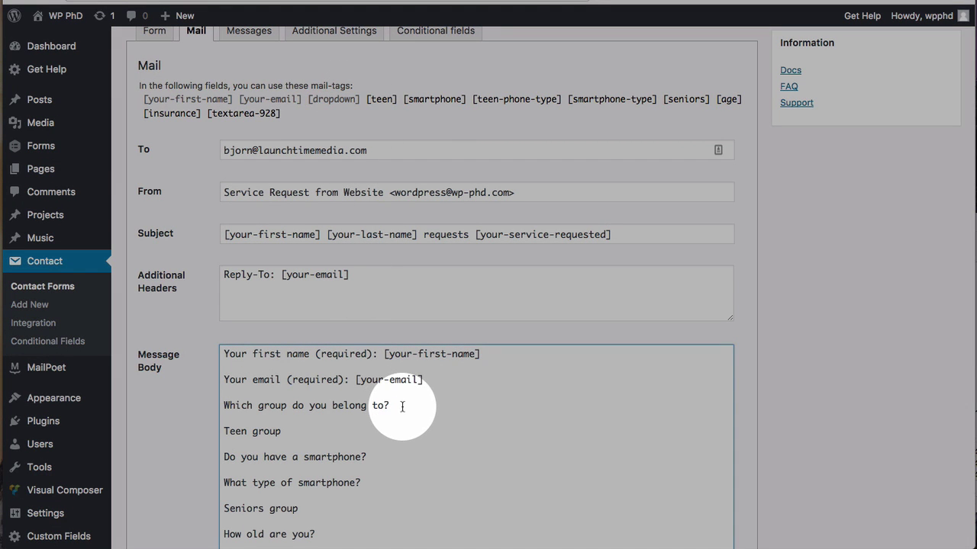
{"action": "key", "text": "super+v"}
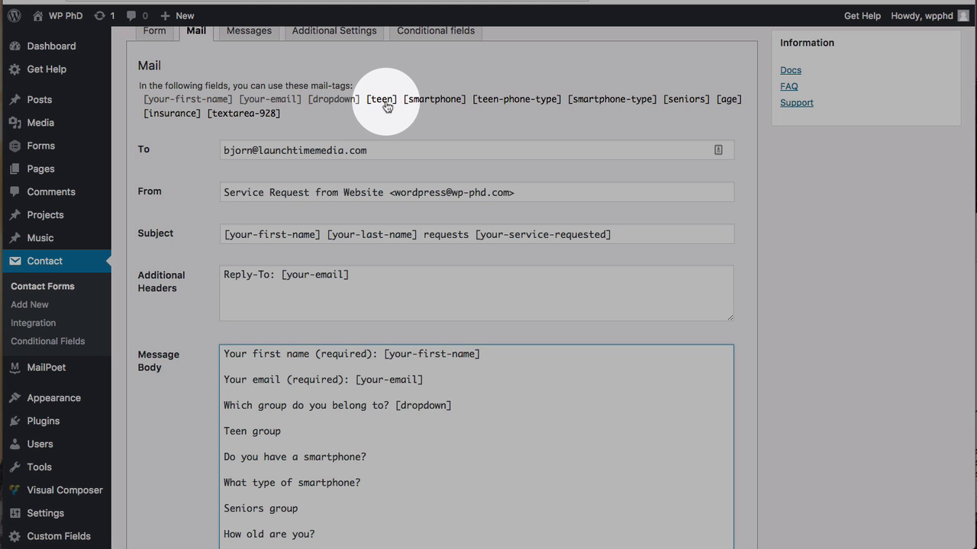
Step: Add the smartphone and teen-phone-type mail-tags after their questions
{"action": "left_click", "coordinate": [434, 100]}
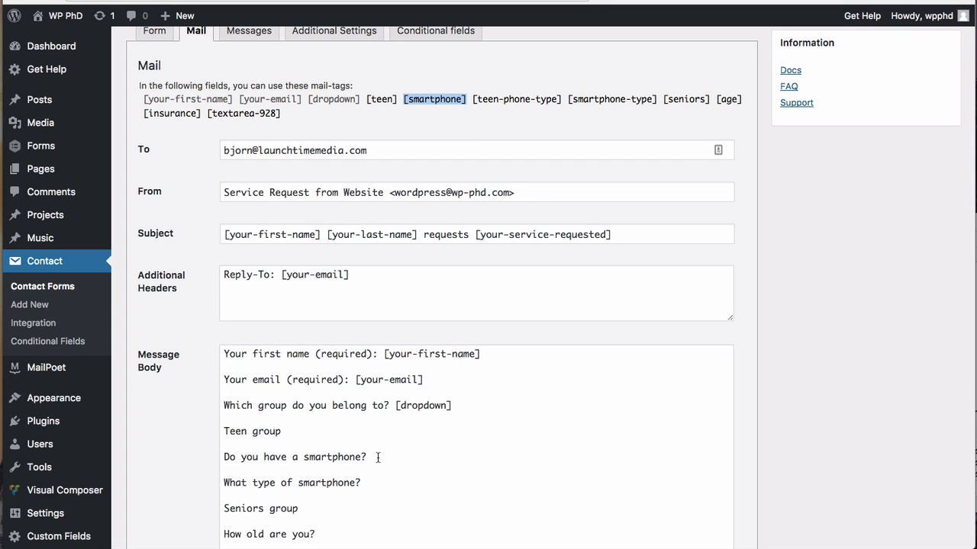
{"action": "left_click", "coordinate": [378, 458]}
{"action": "key", "text": "super+v"}
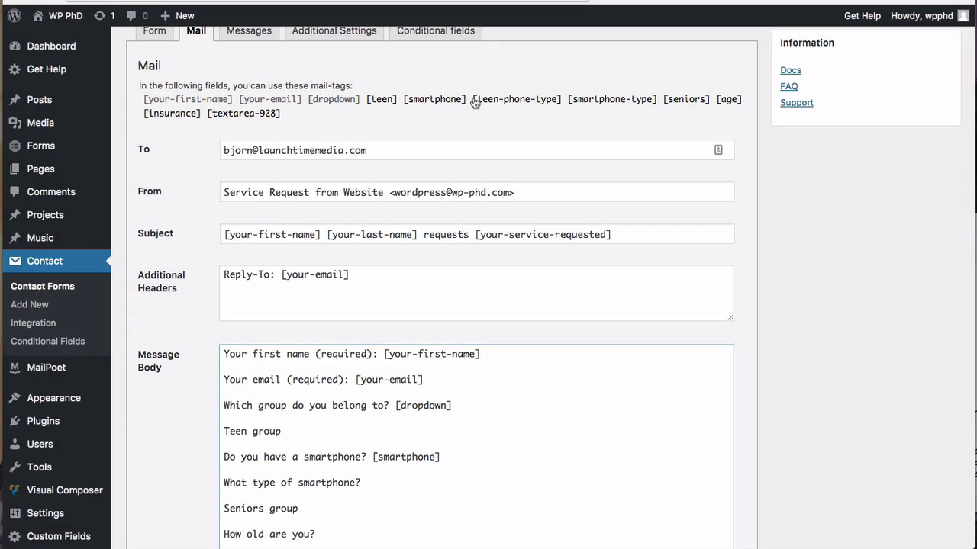
{"action": "left_click", "coordinate": [537, 100]}
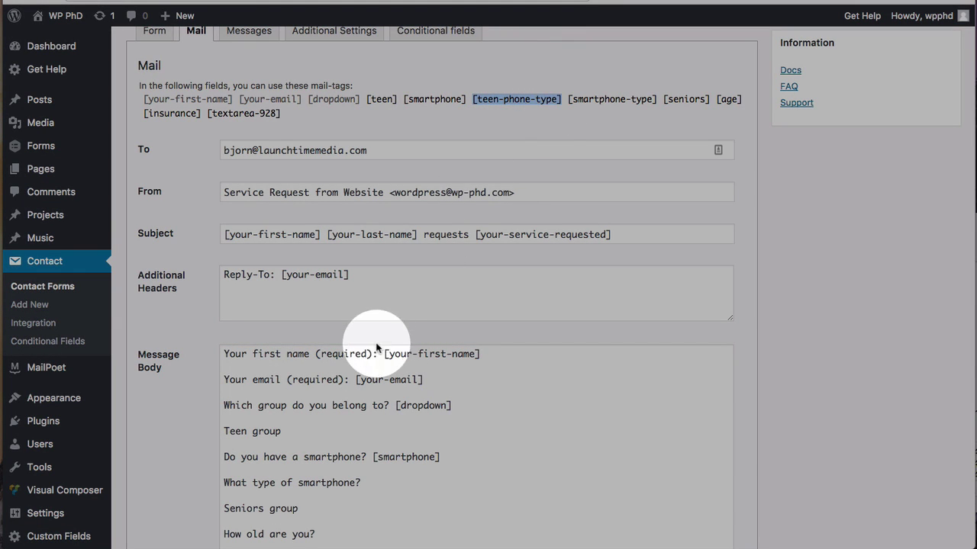
{"action": "left_click", "coordinate": [363, 479]}
{"action": "key", "text": "super+v"}
{"action": "scroll", "coordinate": [339, 445], "scroll_direction": "down", "scroll_amount": 2}
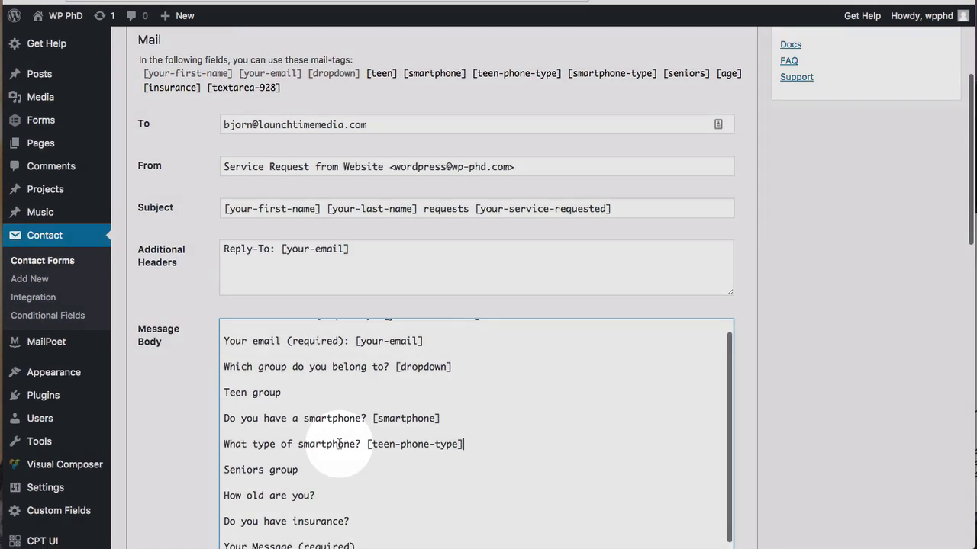
{"action": "scroll", "coordinate": [328, 457], "scroll_direction": "up", "scroll_amount": 2}
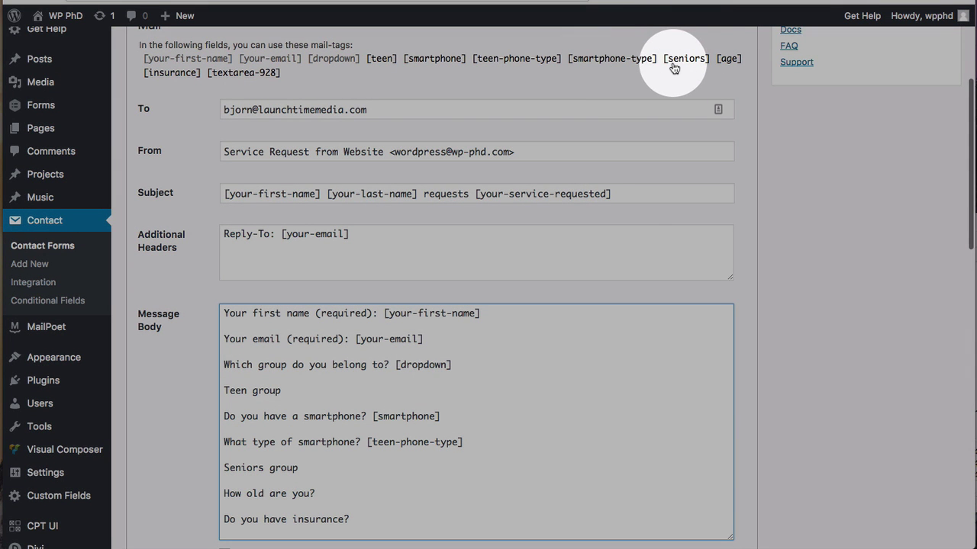
Step: Add the age mail-tag after 'How old are you?' and the insurance mail-tag after its question
{"action": "left_click", "coordinate": [728, 59]}
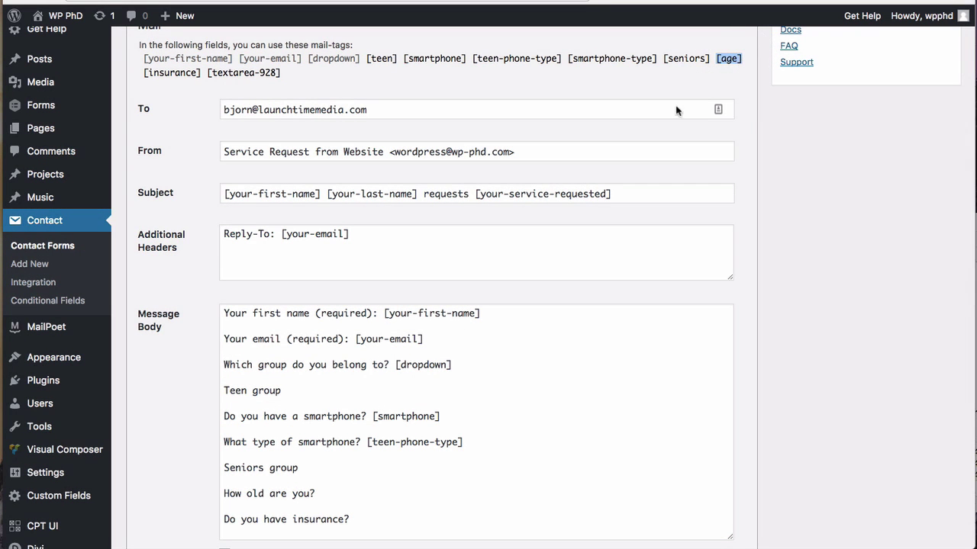
{"action": "left_click", "coordinate": [333, 492]}
{"action": "key", "text": "ctrl+v"}
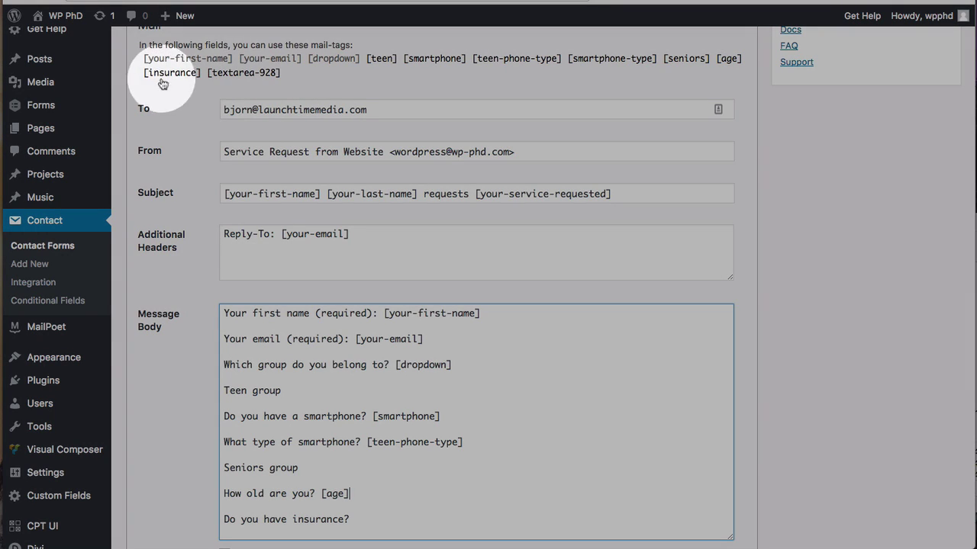
{"action": "left_click", "coordinate": [170, 72]}
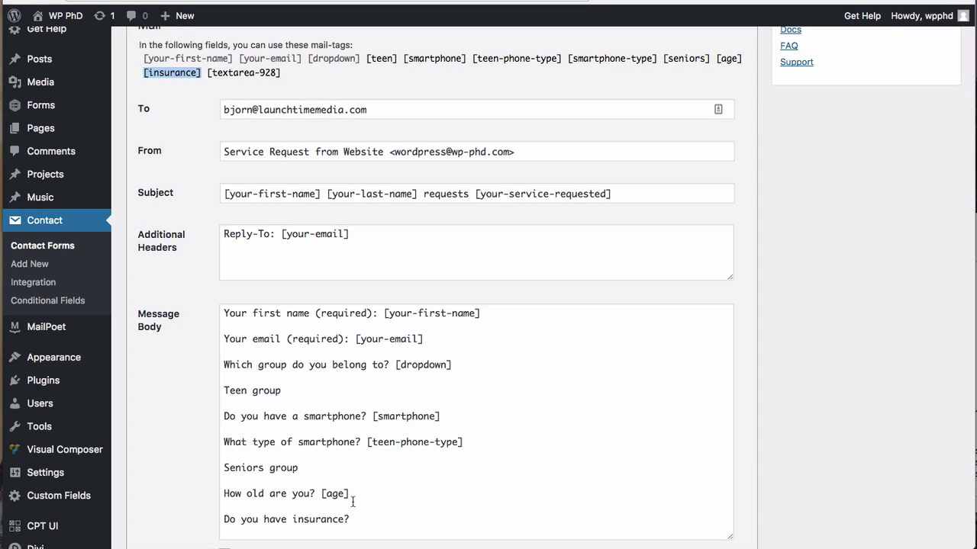
{"action": "left_click", "coordinate": [356, 519]}
{"action": "key", "text": "ctrl+v"}
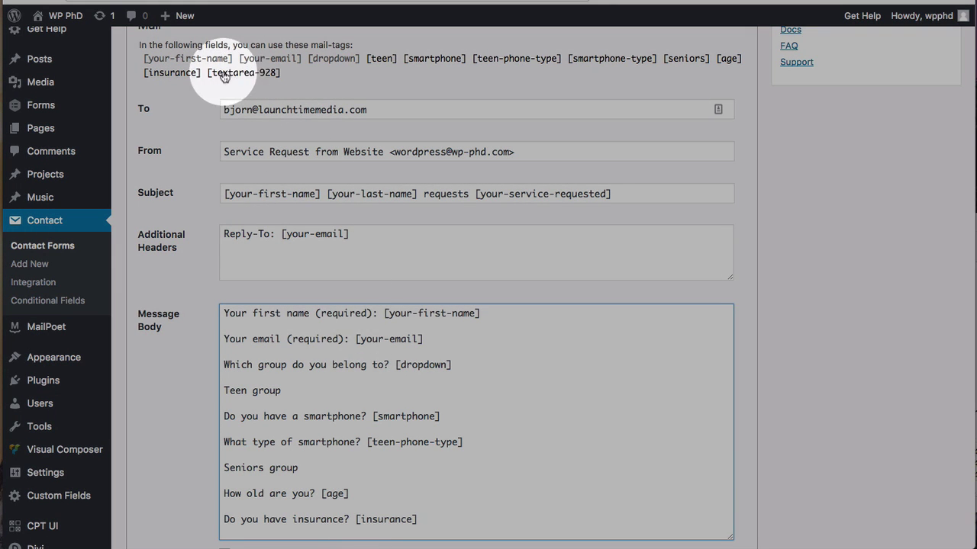
Step: Paste [textarea-928] after 'Your Message (required):' and place it on its own line
{"action": "left_click", "coordinate": [244, 75]}
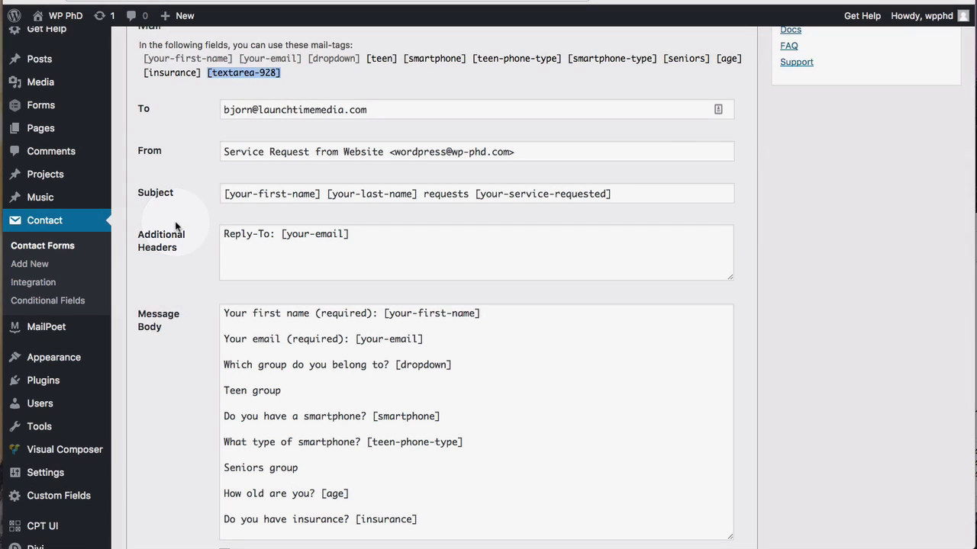
{"action": "scroll", "coordinate": [176, 227], "scroll_direction": "down", "scroll_amount": 4}
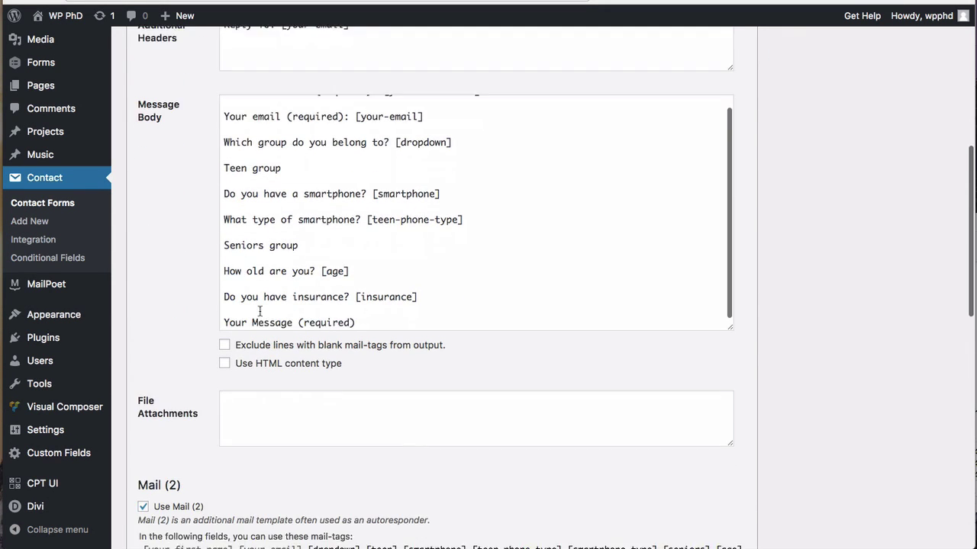
{"action": "scroll", "coordinate": [311, 286], "scroll_direction": "down", "scroll_amount": 1}
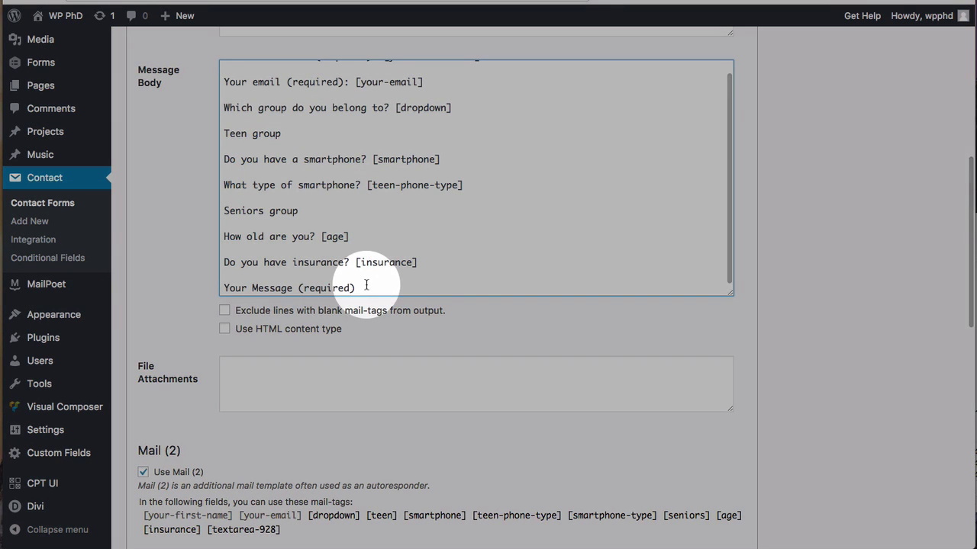
{"action": "key", "text": "ctrl+v"}
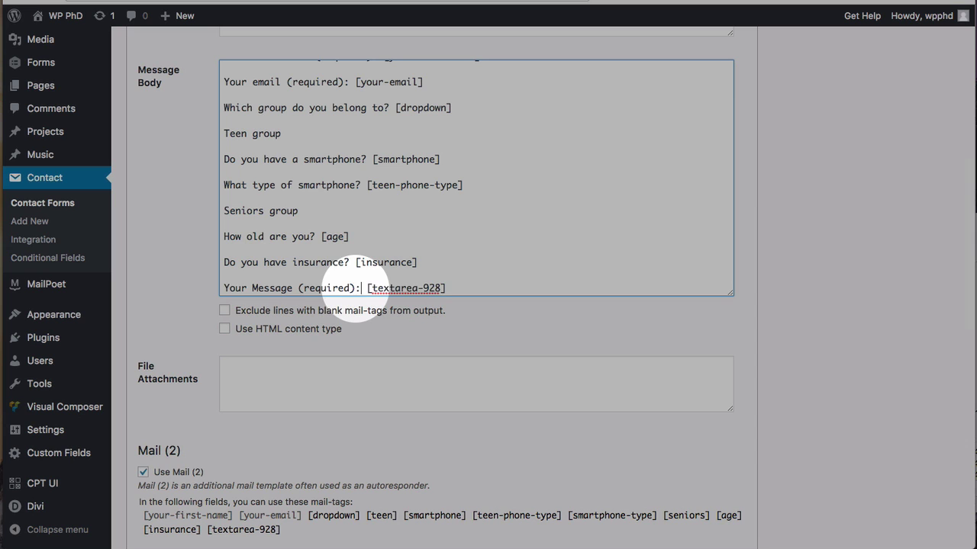
{"action": "key", "text": "Return"}
{"action": "key", "text": "Delete"}
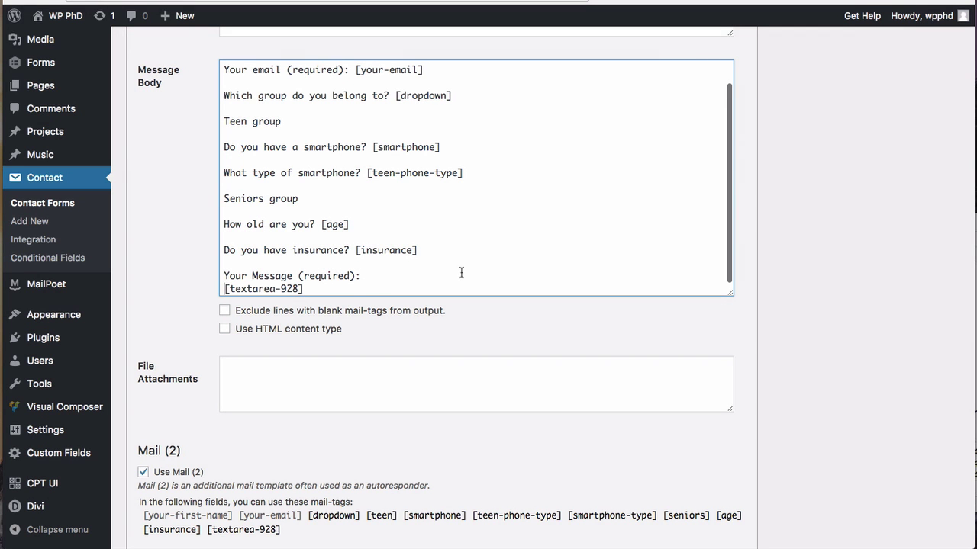
{"action": "scroll", "coordinate": [461, 273], "scroll_direction": "down", "scroll_amount": 1}
{"action": "scroll", "coordinate": [453, 279], "scroll_direction": "up", "scroll_amount": 6}
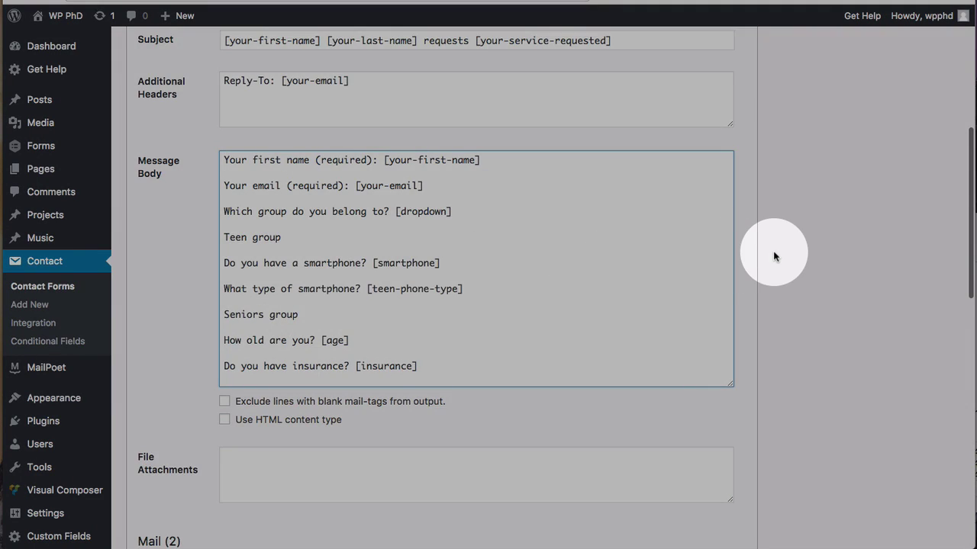
{"action": "scroll", "coordinate": [773, 255], "scroll_direction": "up", "scroll_amount": 3}
{"action": "scroll", "coordinate": [772, 255], "scroll_direction": "up", "scroll_amount": 4}
Step: Save the contact form and copy its shortcode
{"action": "left_click", "coordinate": [935, 131]}
{"action": "left_click_drag", "start_coordinate": [385, 166], "coordinate": [338, 165]}
{"action": "right_click", "coordinate": [339, 162]}
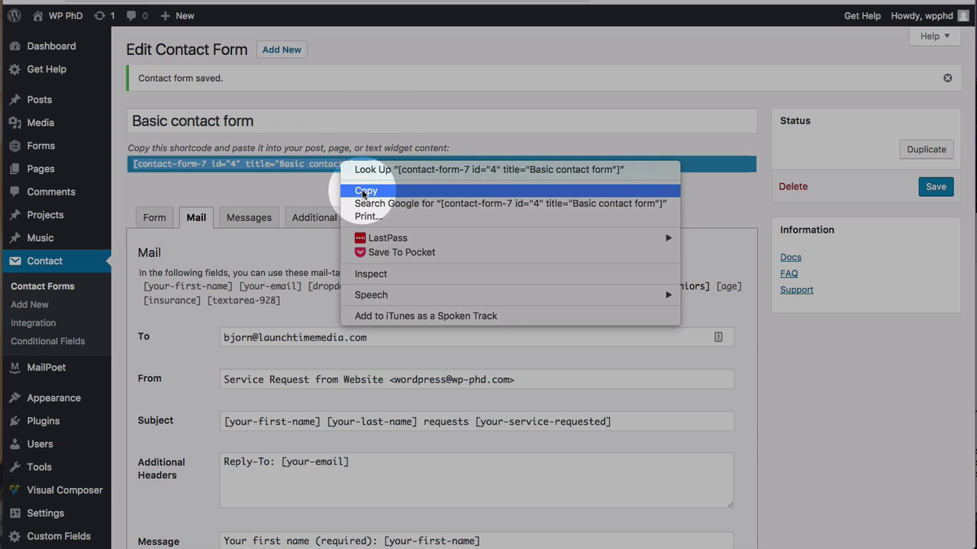
{"action": "left_click", "coordinate": [360, 188]}
Step: Create a new page titled 'CF7 Conditional Form'
{"action": "mouse_move", "coordinate": [30, 228]}
{"action": "left_click", "coordinate": [136, 245]}
{"action": "left_click", "coordinate": [290, 143]}
{"action": "type", "text": "CF&"}
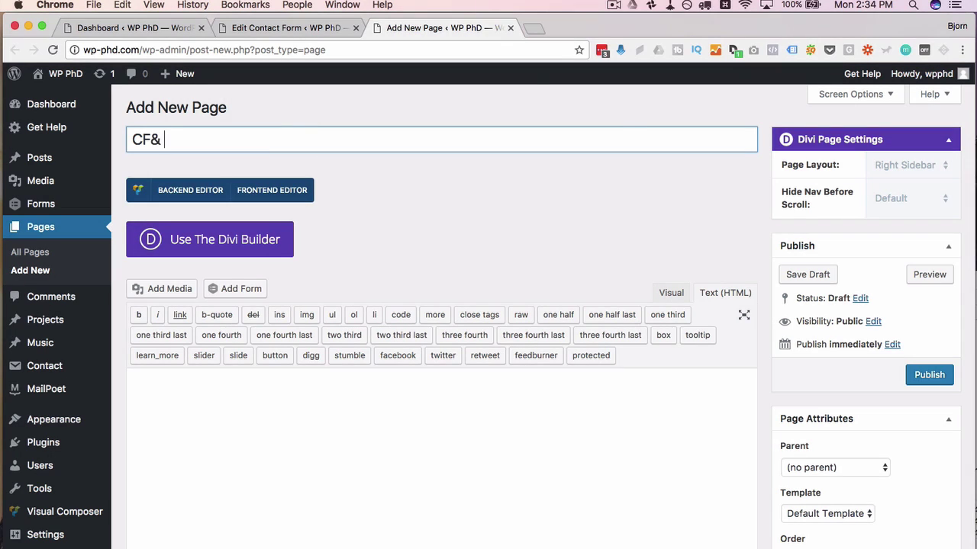
{"action": "key", "text": "BackSpace"}
{"action": "key", "text": "BackSpace"}
{"action": "type", "text": "7 Conditional "}
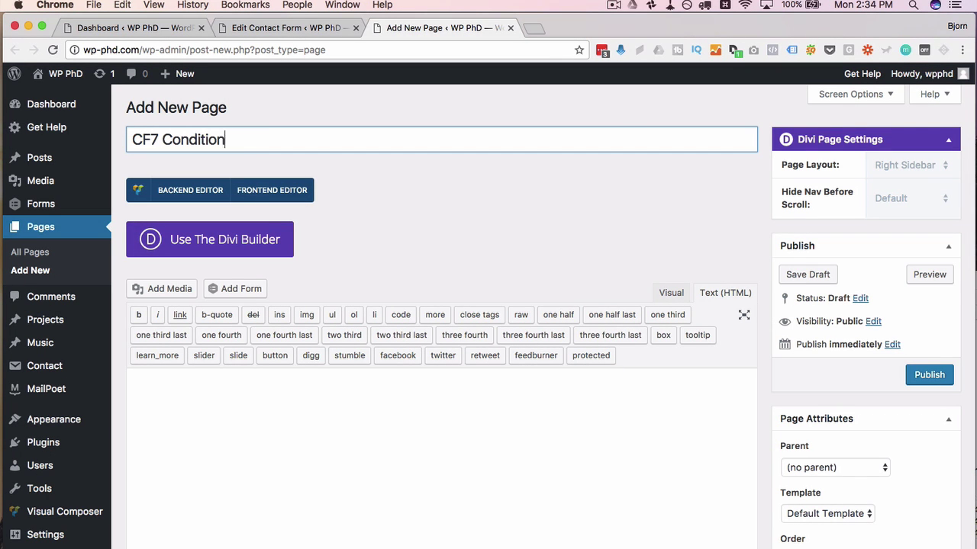
{"action": "type", "text": "Form"}
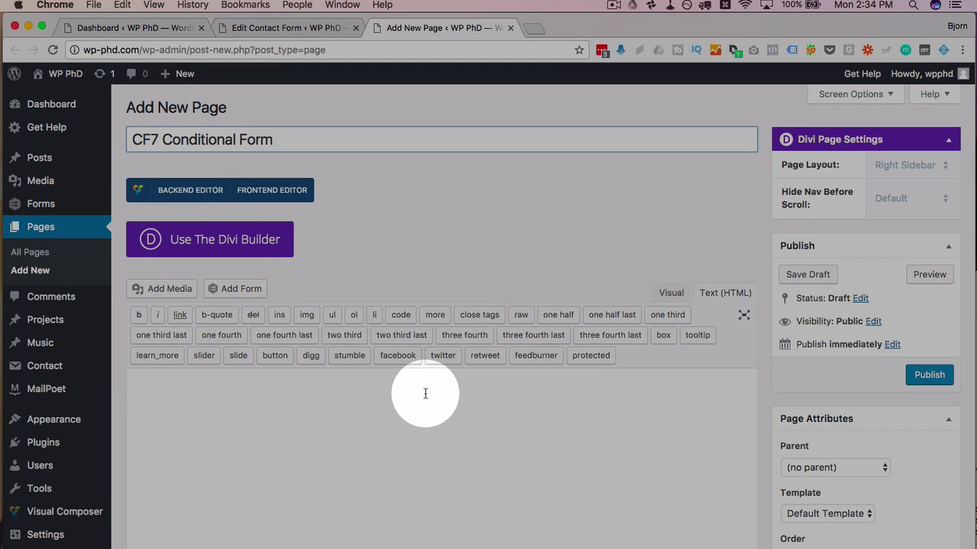
Step: Paste the form shortcode into the page content and publish it
{"action": "left_click", "coordinate": [425, 392]}
{"action": "right_click", "coordinate": [426, 394]}
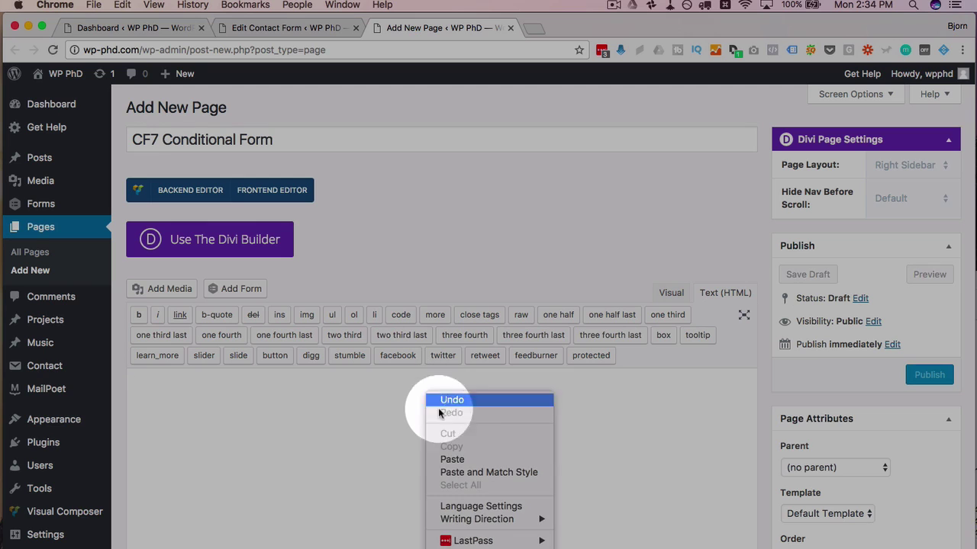
{"action": "left_click", "coordinate": [452, 460]}
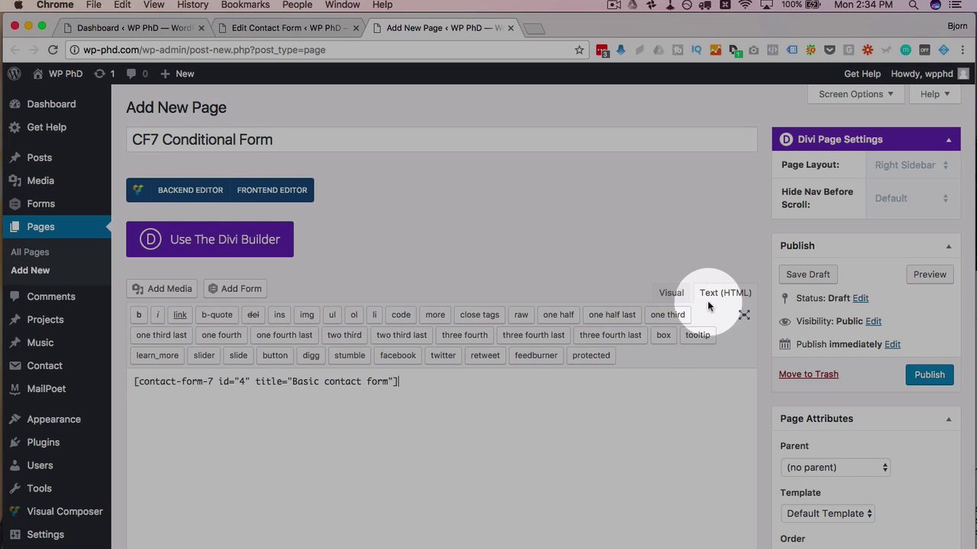
{"action": "left_click", "coordinate": [928, 374]}
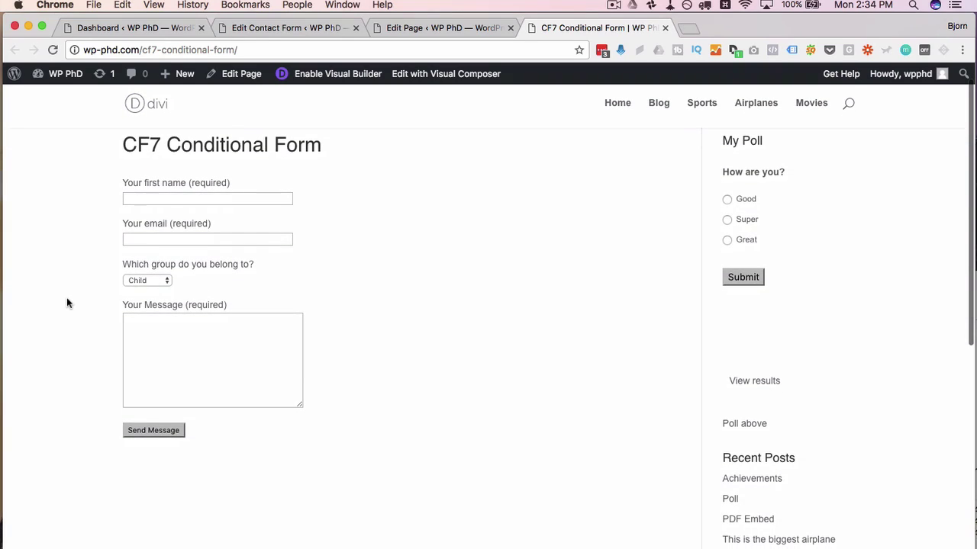
Step: Enter a first name and an email address in the test form
{"action": "left_click", "coordinate": [191, 200]}
{"action": "type", "text": "Bjorn"}
{"action": "left_click", "coordinate": [135, 237]}
{"action": "scroll", "coordinate": [113, 245], "scroll_direction": "down", "scroll_amount": 2}
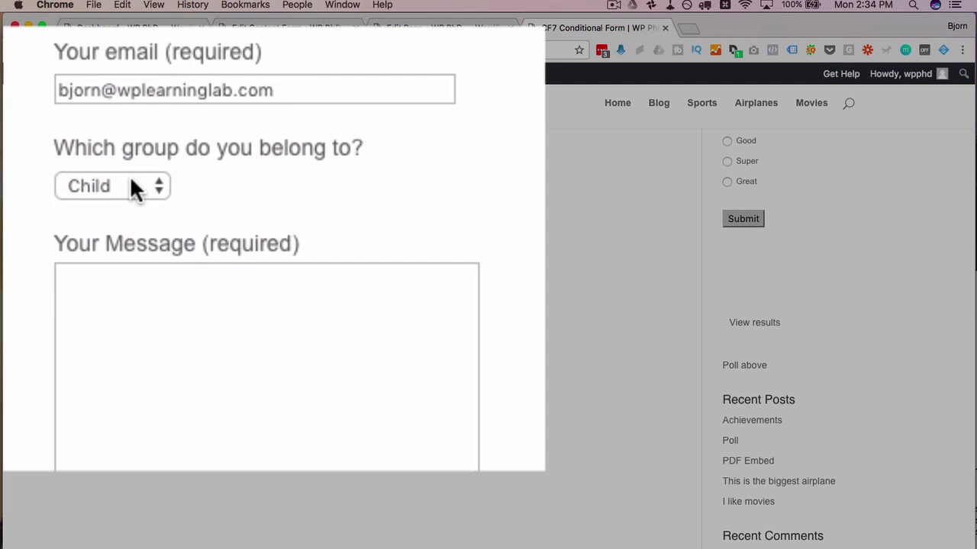
Step: Choose Adult, then Senior, in the group dropdown
{"action": "left_click", "coordinate": [147, 222]}
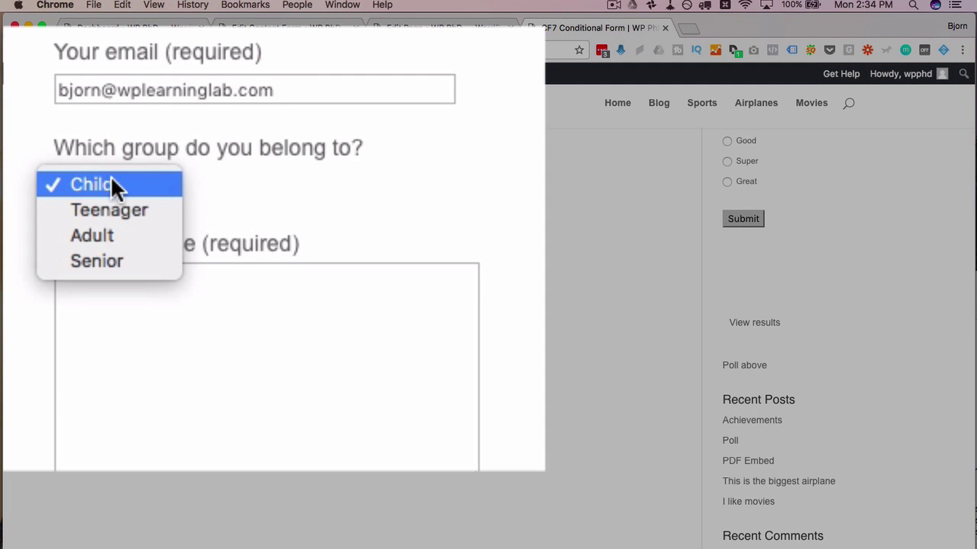
{"action": "left_click", "coordinate": [88, 235]}
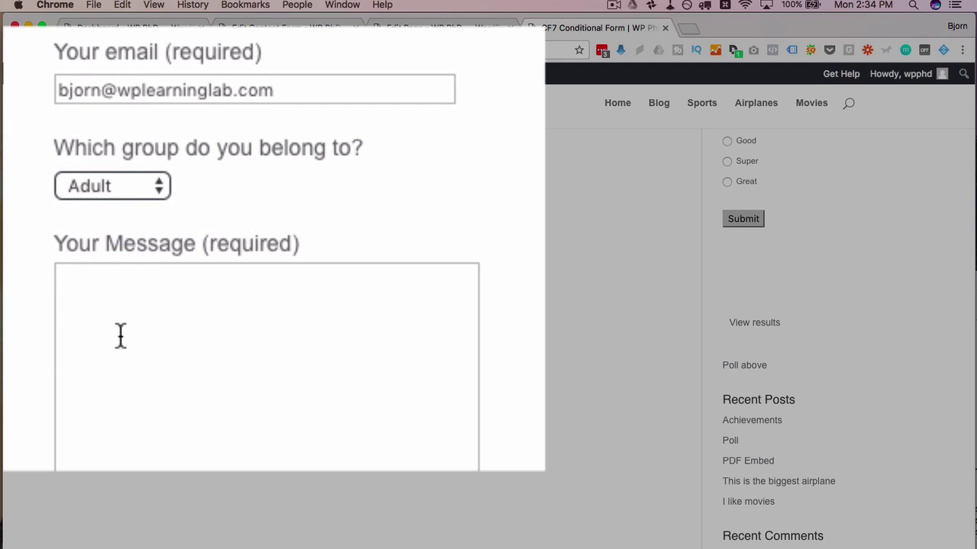
{"action": "left_click", "coordinate": [144, 190]}
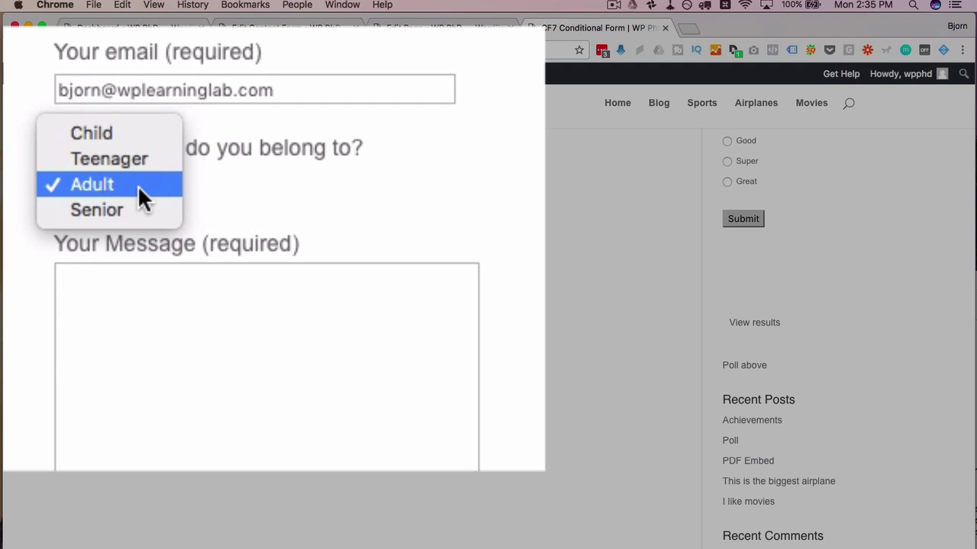
{"action": "left_click", "coordinate": [121, 210]}
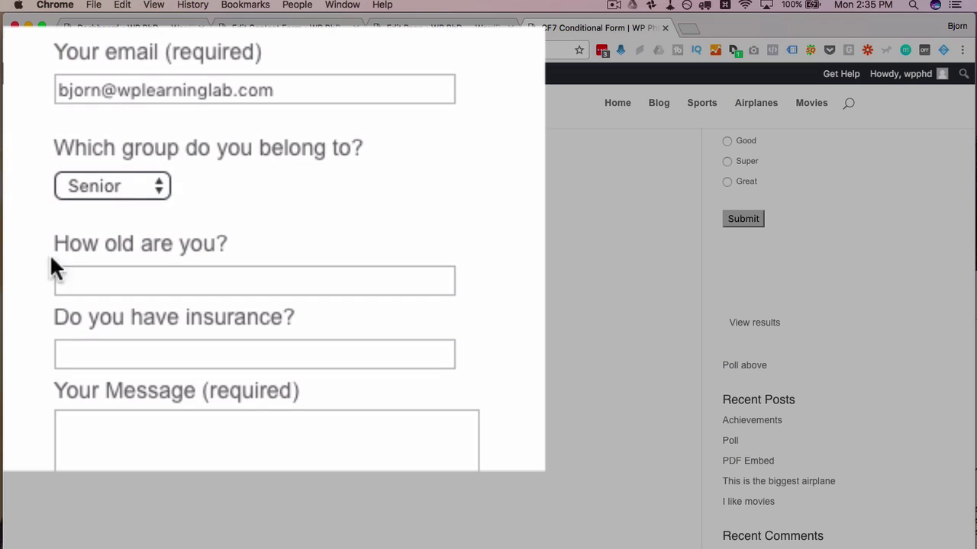
Step: Answer age 67, insurance No, and type 'My message' in the message box
{"action": "left_click", "coordinate": [211, 278]}
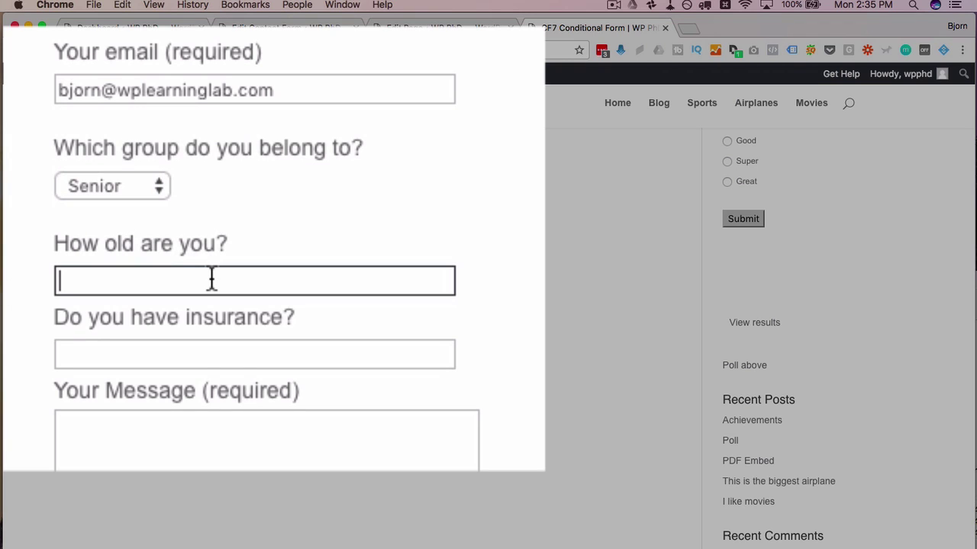
{"action": "type", "text": "67"}
{"action": "left_click", "coordinate": [203, 348]}
{"action": "type", "text": "No"}
{"action": "key", "text": "Tab"}
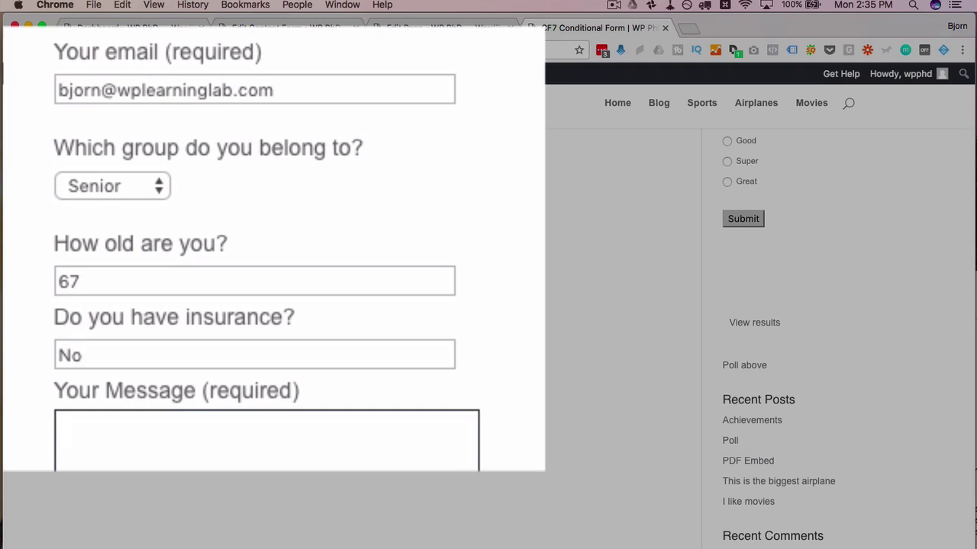
{"action": "type", "text": "My message"}
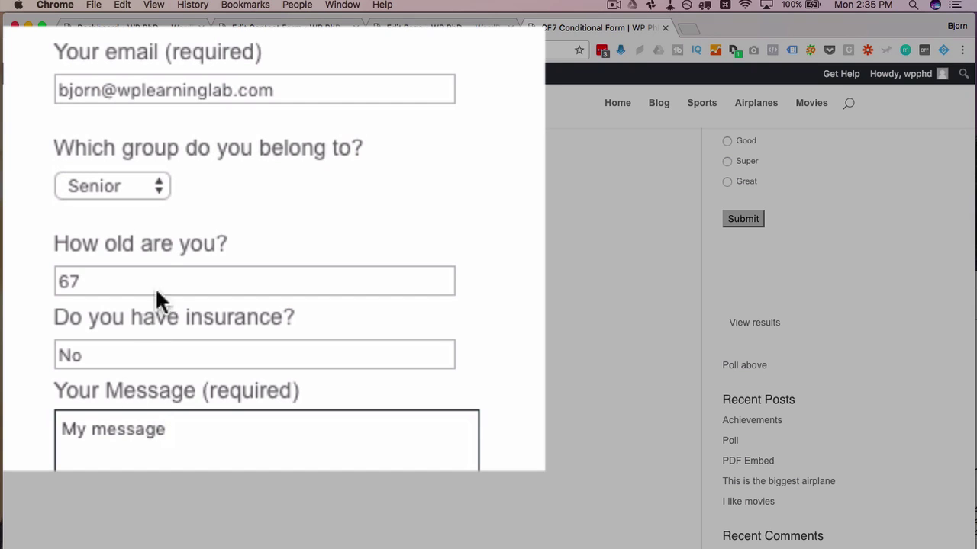
Step: Switch the group to Teenager and answer No to the smartphone question
{"action": "left_click", "coordinate": [157, 189]}
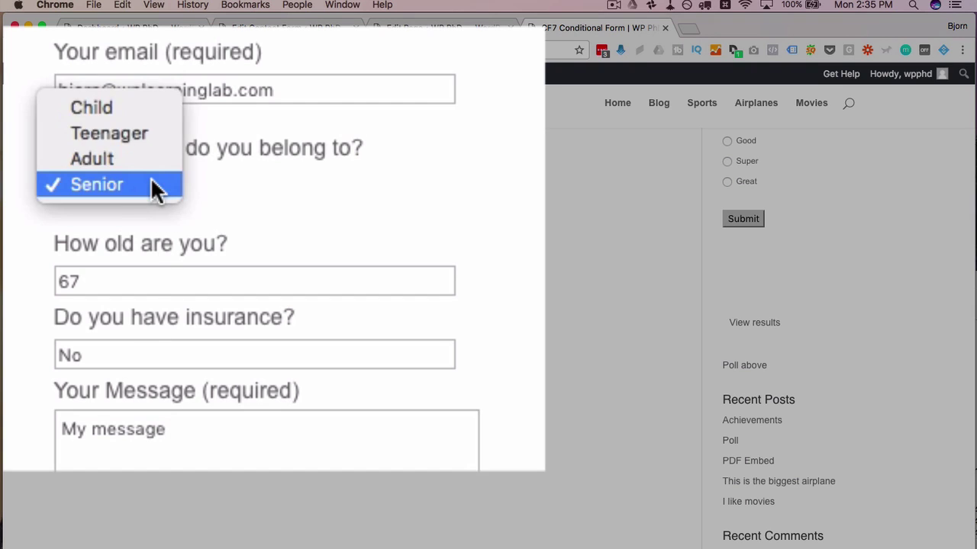
{"action": "left_click", "coordinate": [85, 133]}
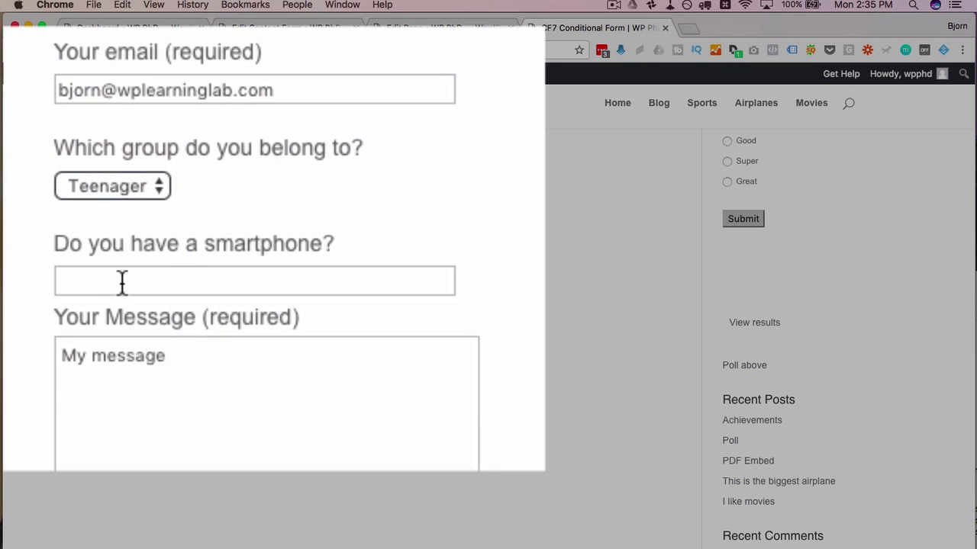
{"action": "left_click", "coordinate": [121, 282]}
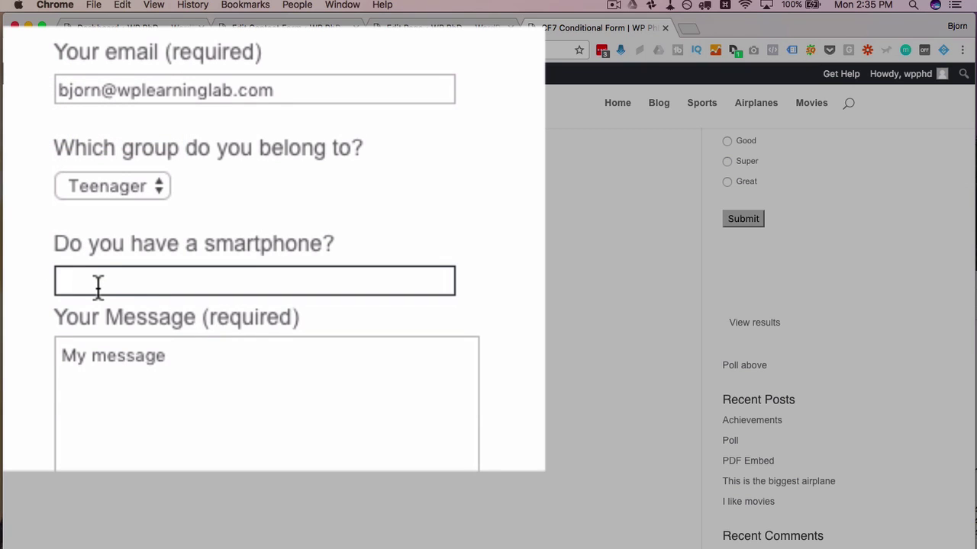
{"action": "type", "text": "No"}
{"action": "left_click", "coordinate": [247, 410]}
{"action": "left_click_drag", "start_coordinate": [246, 407], "coordinate": [48, 362]}
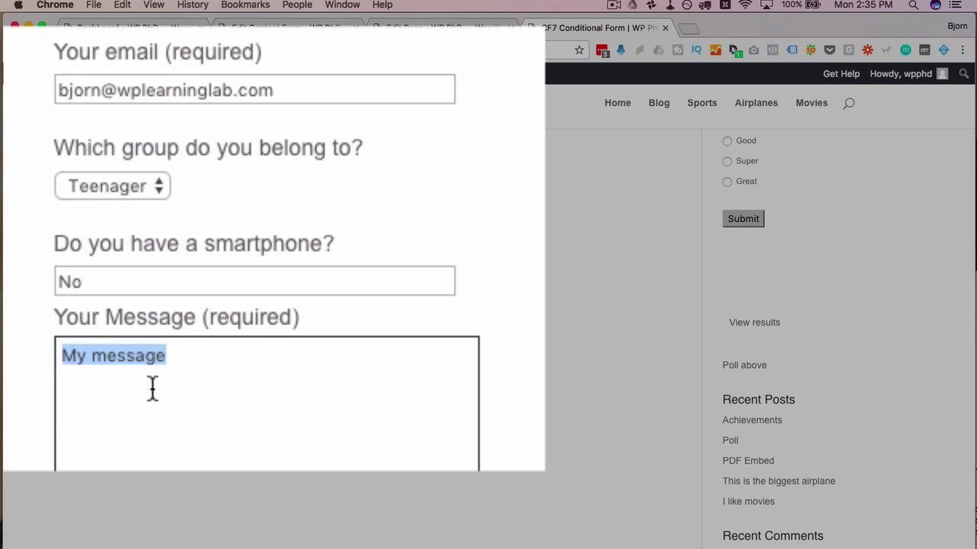
{"action": "key", "text": "Tab"}
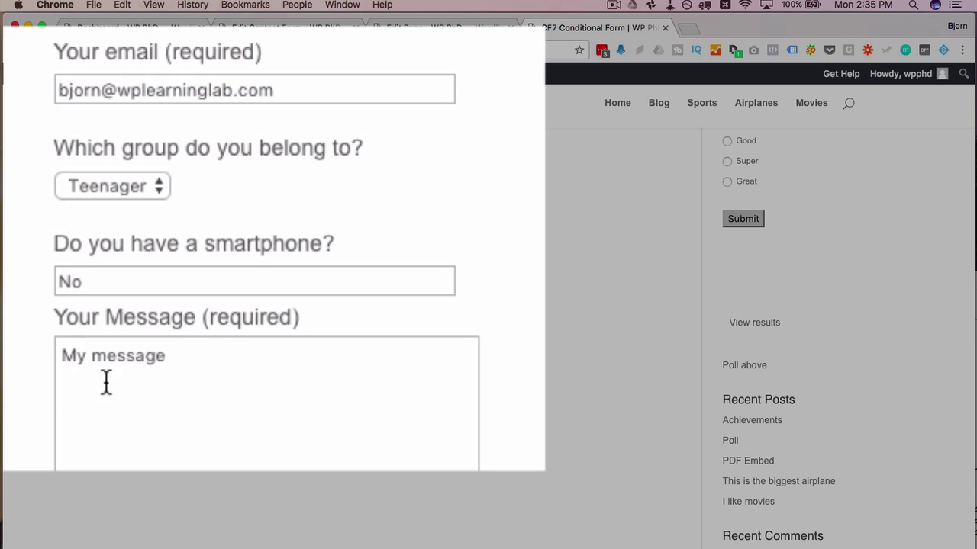
Step: Change the smartphone answer to Yes and enter Samsung as the phone type
{"action": "double_click", "coordinate": [69, 284]}
{"action": "type", "text": "Yes"}
{"action": "left_click_drag", "start_coordinate": [31, 322], "coordinate": [477, 351]}
{"action": "left_click", "coordinate": [412, 356]}
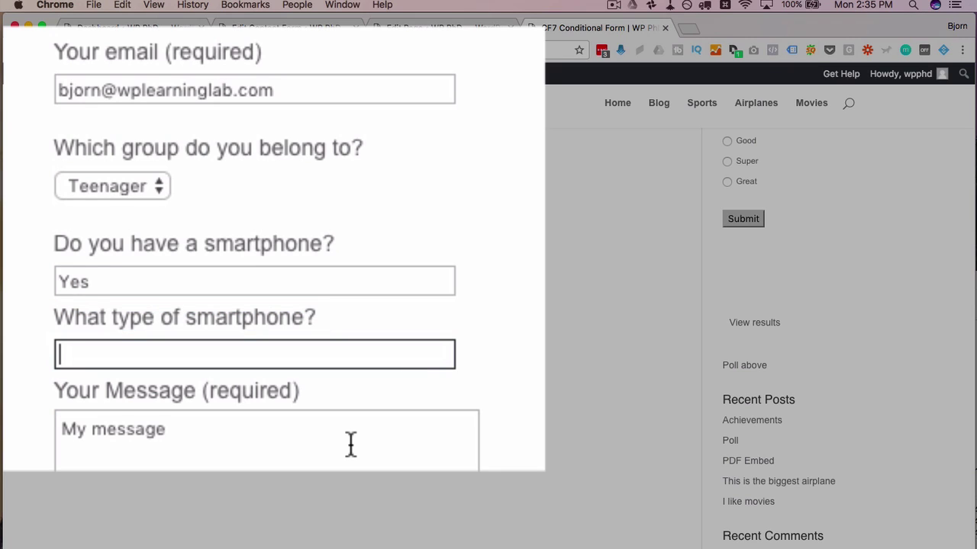
{"action": "type", "text": "Samsung"}
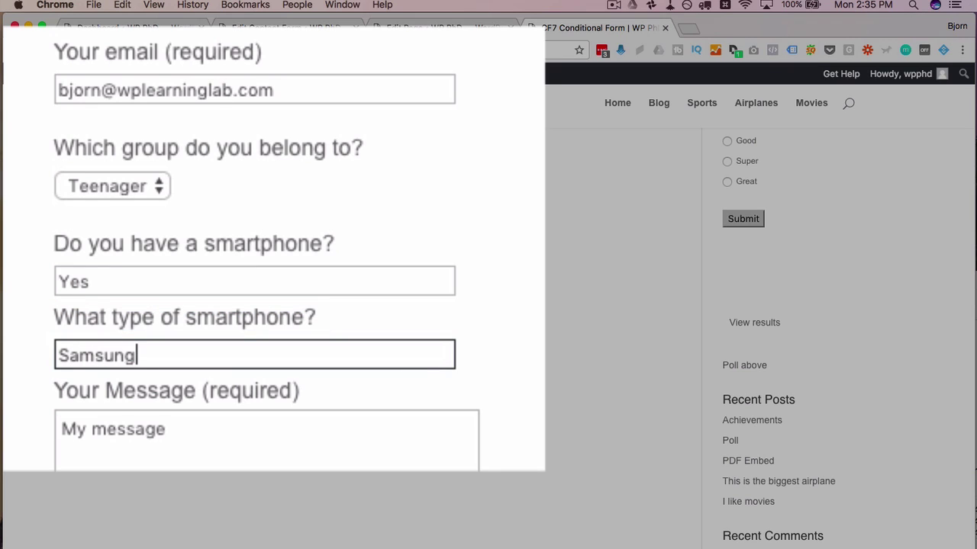
{"action": "key", "text": "Tab"}
{"action": "key", "text": "super+a"}
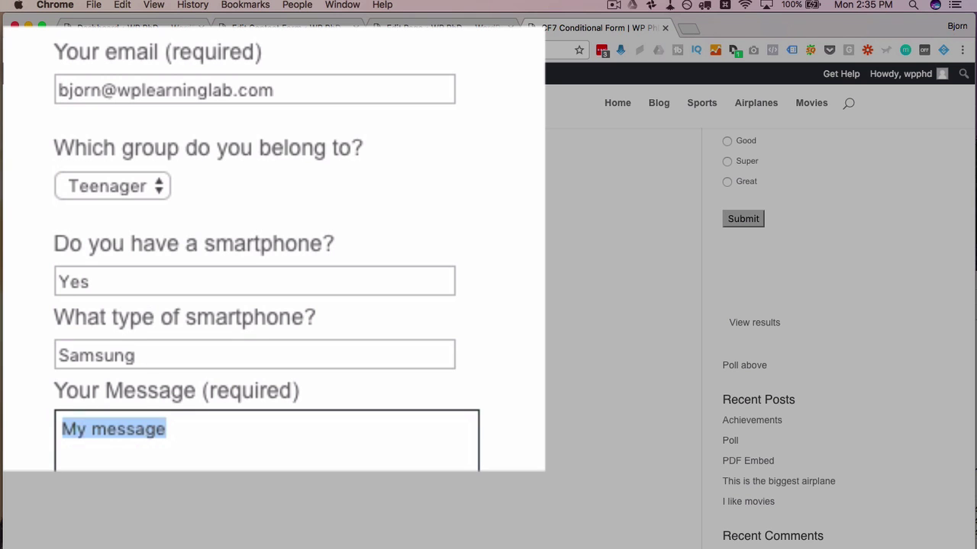
{"action": "left_click", "coordinate": [158, 437]}
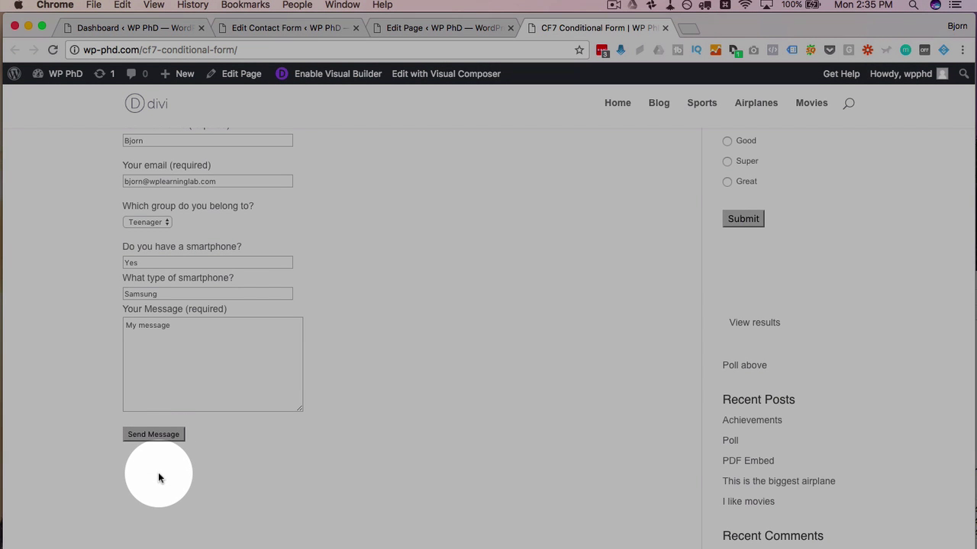